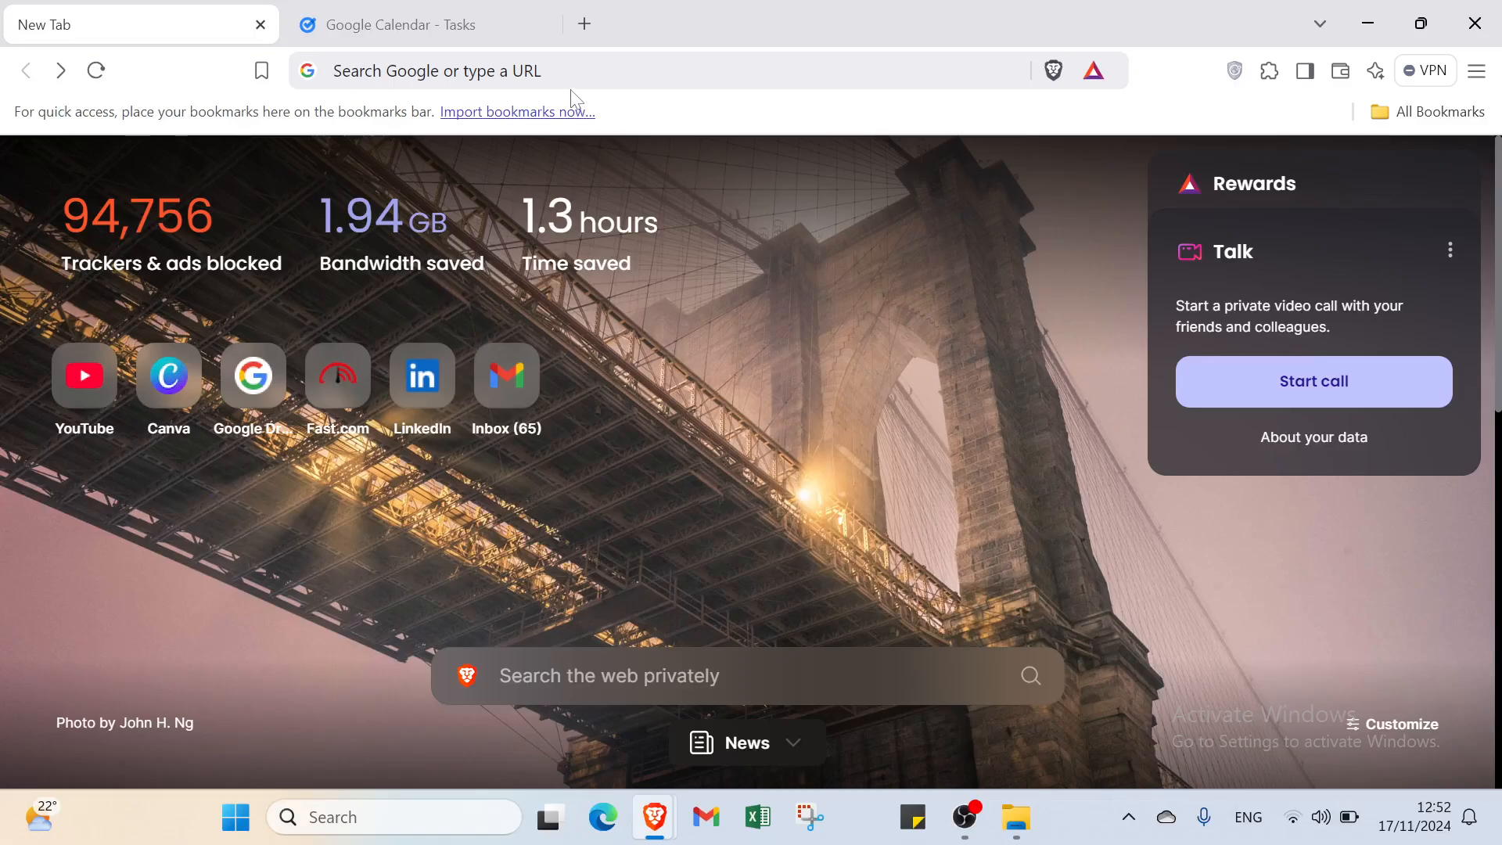
Search the web for "google tasks", open the Google Tasks page, and close the other Google Calendar - Tasks browser tab
key(ctrl+l)
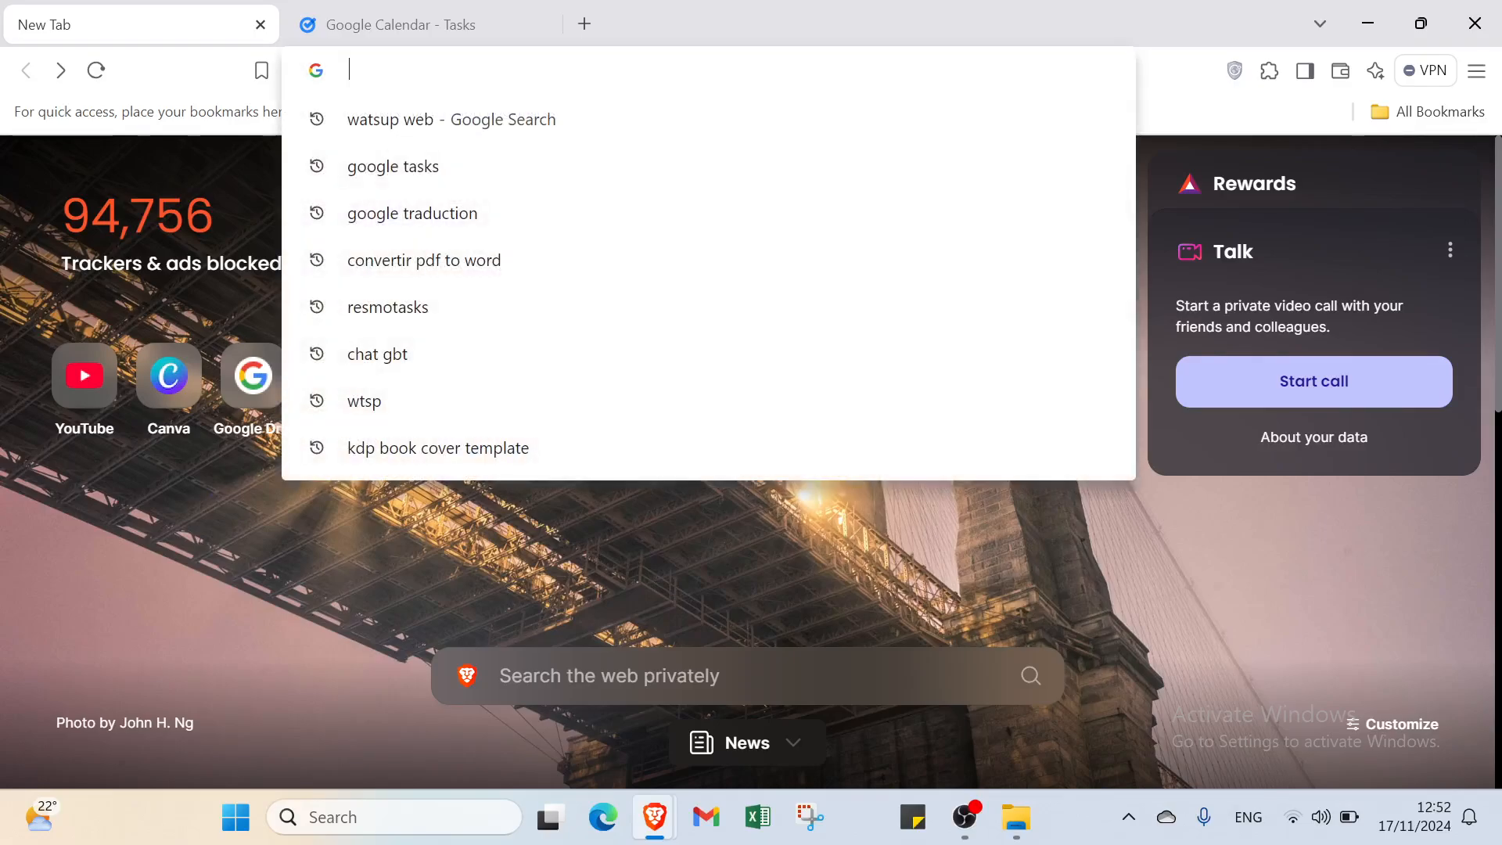
text(google tas)
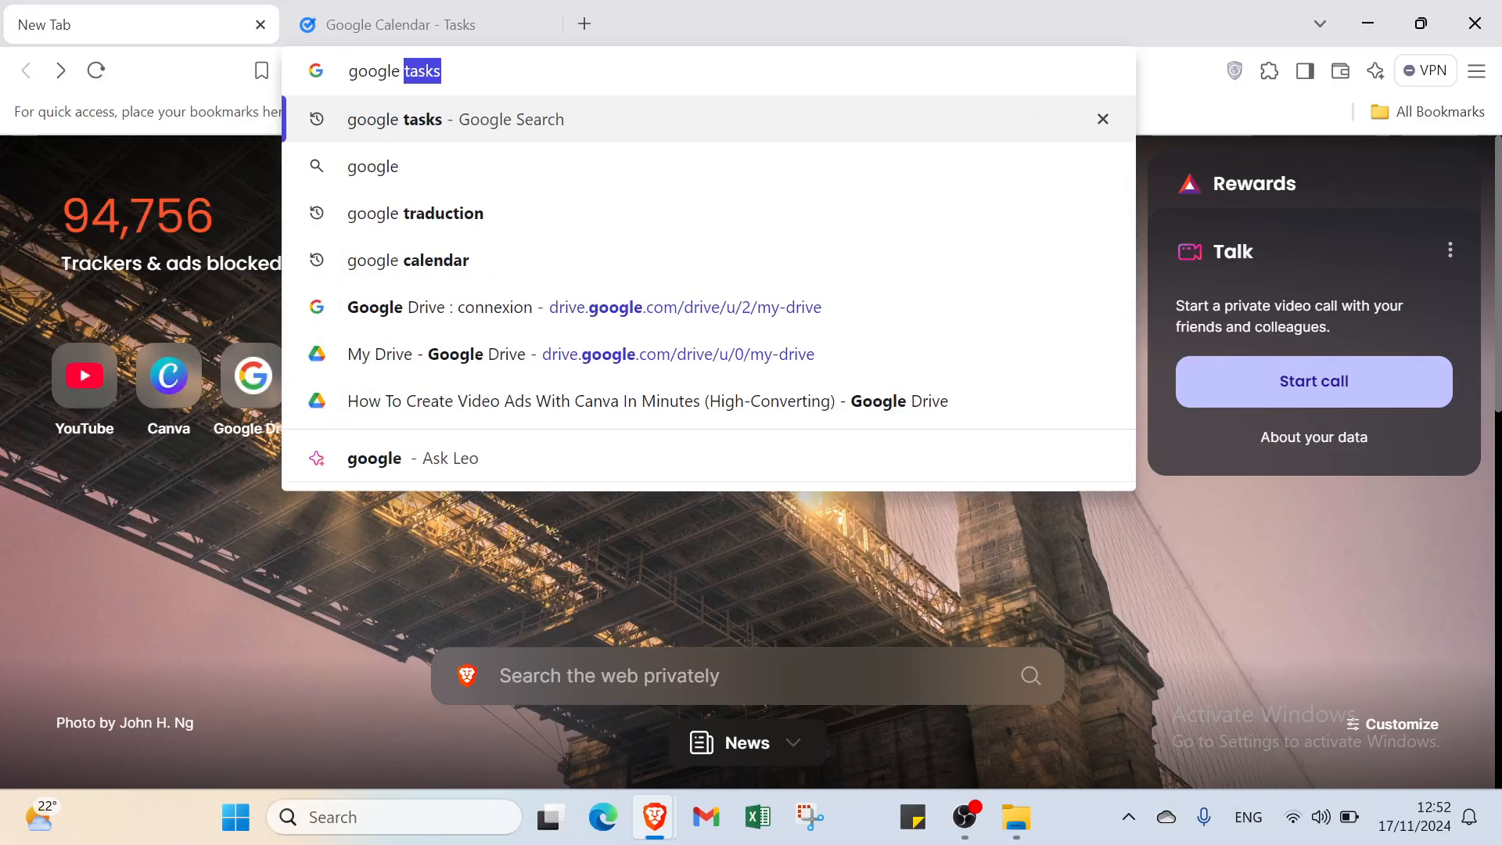
text(ks)
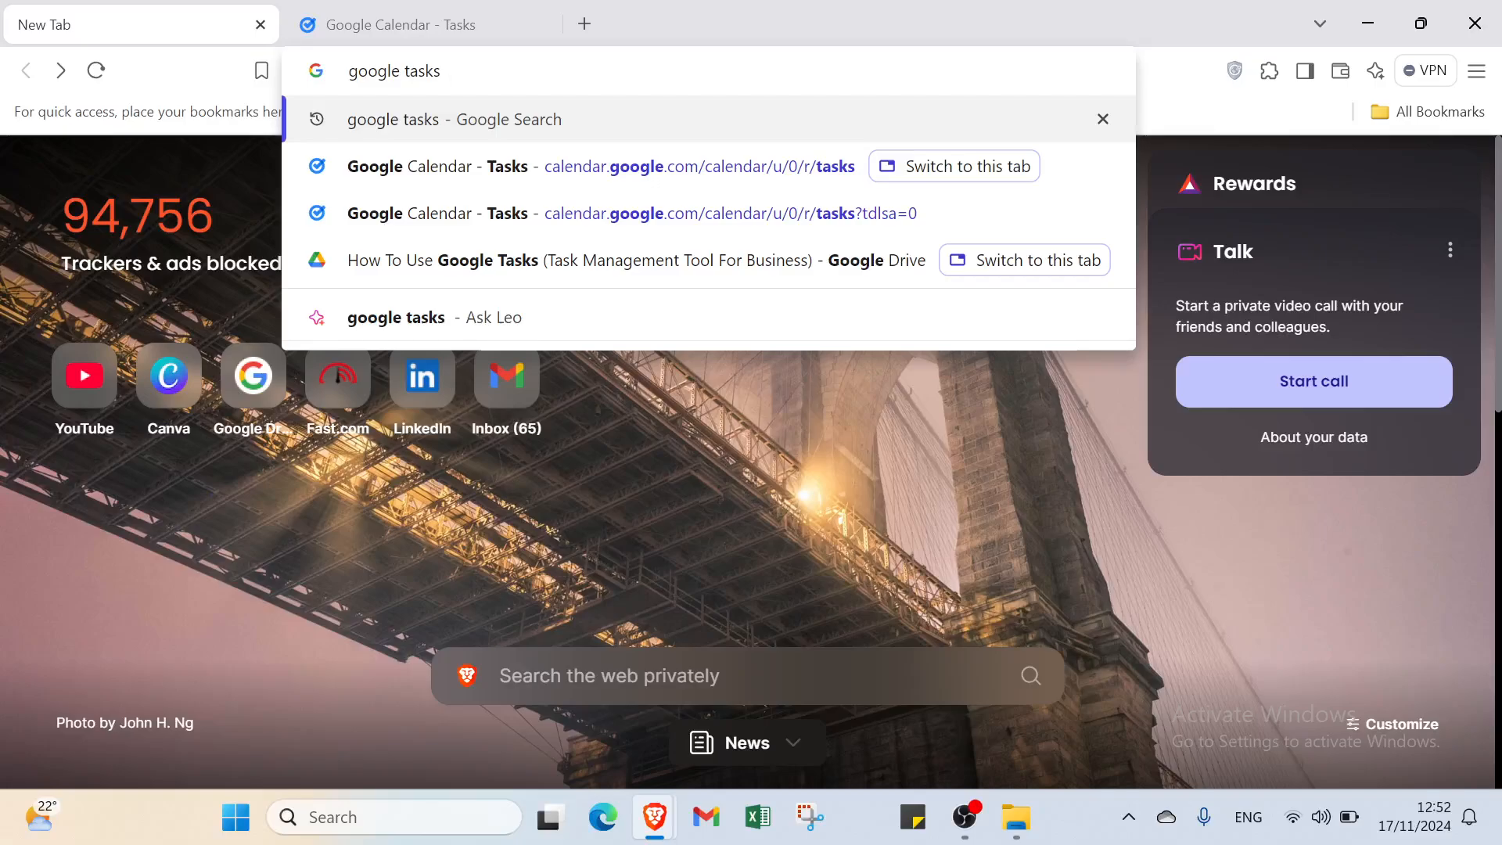
key(Return)
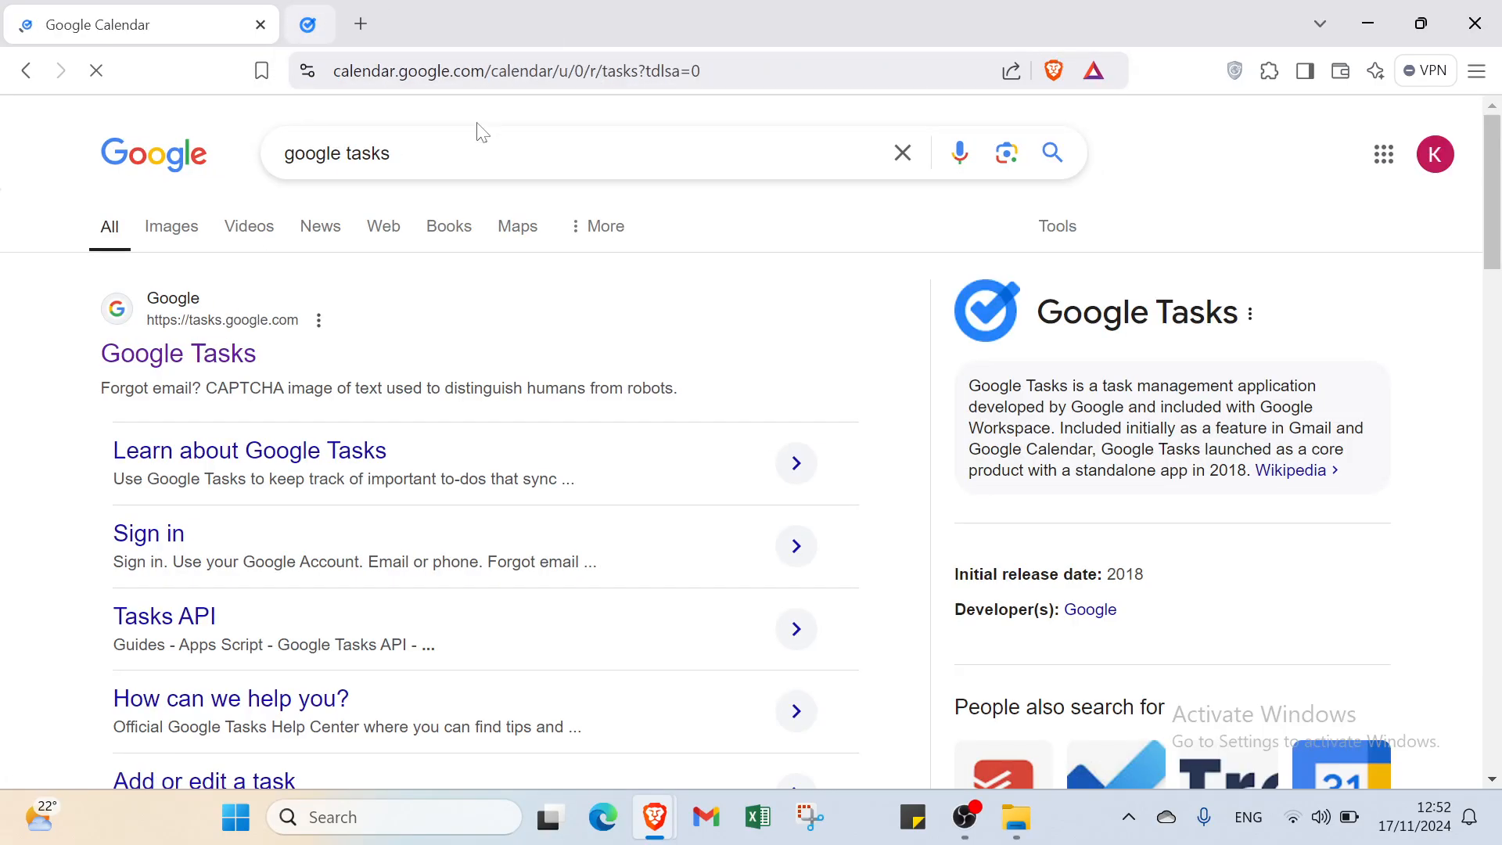
click(541, 24)
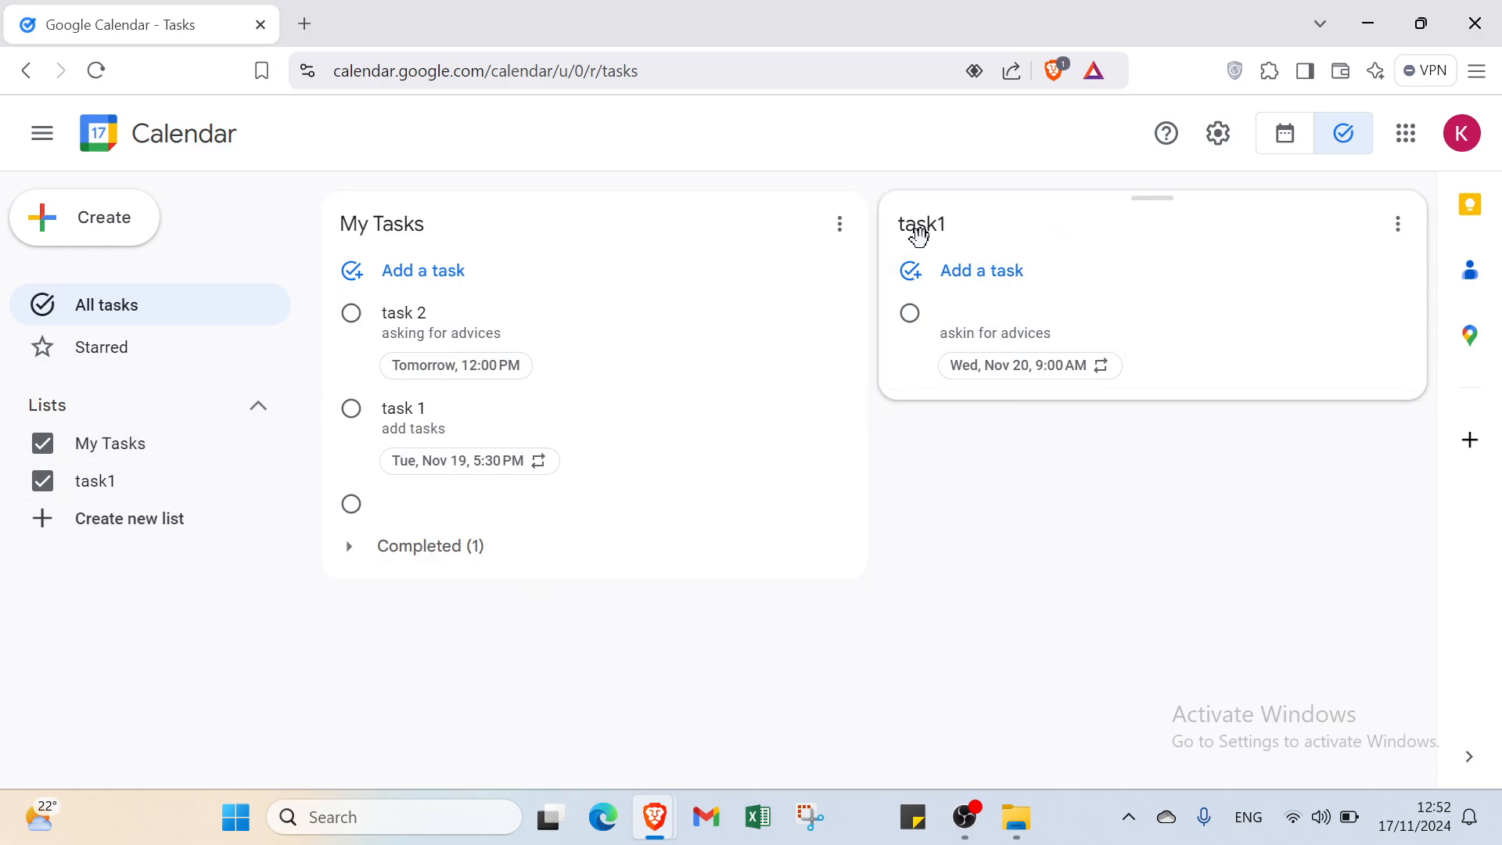
click(1405, 145)
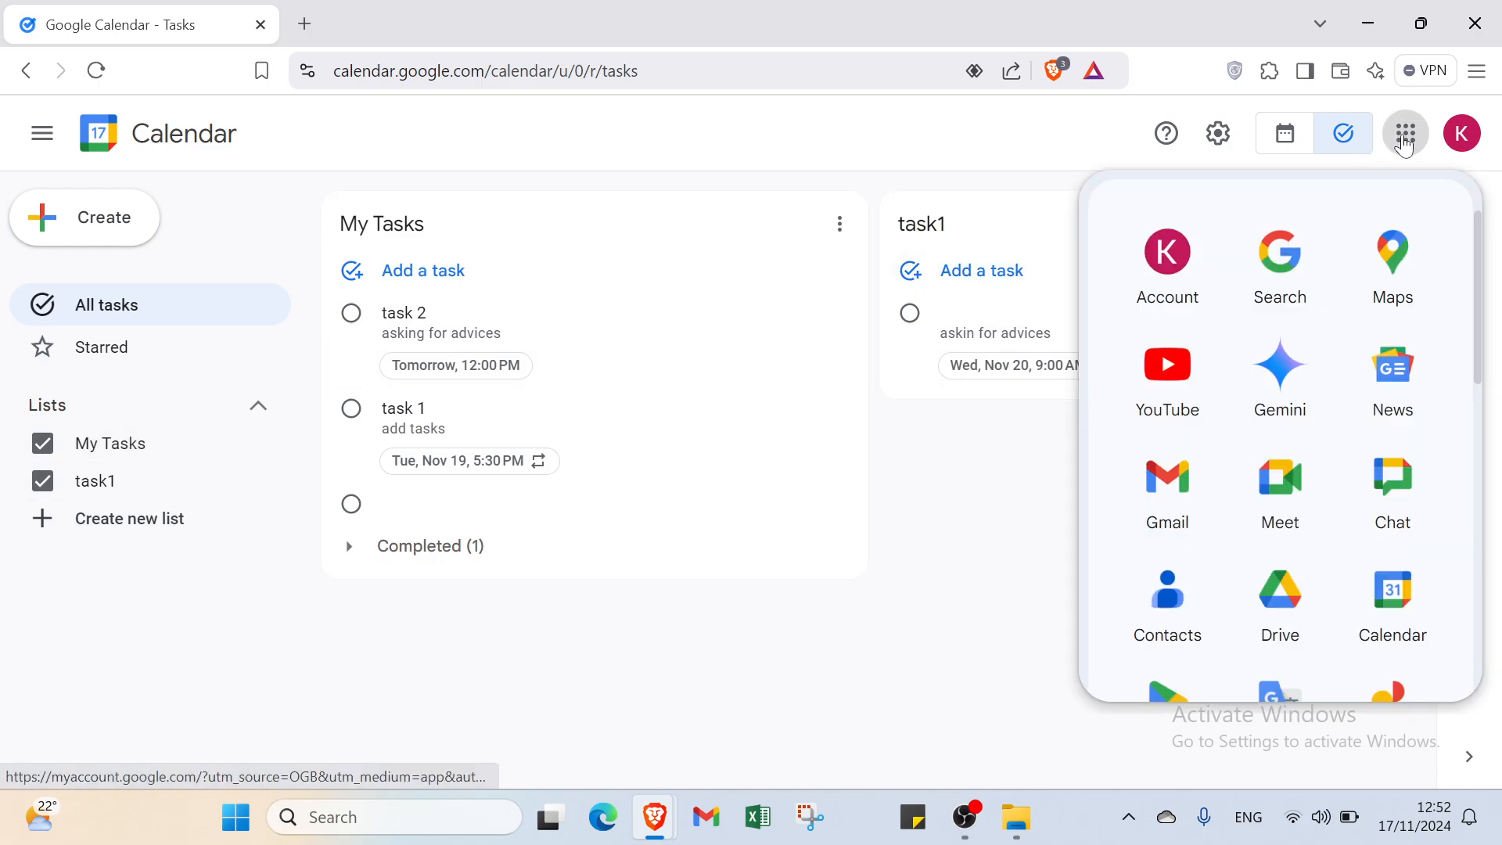
scroll(1277, 470, down, 6)
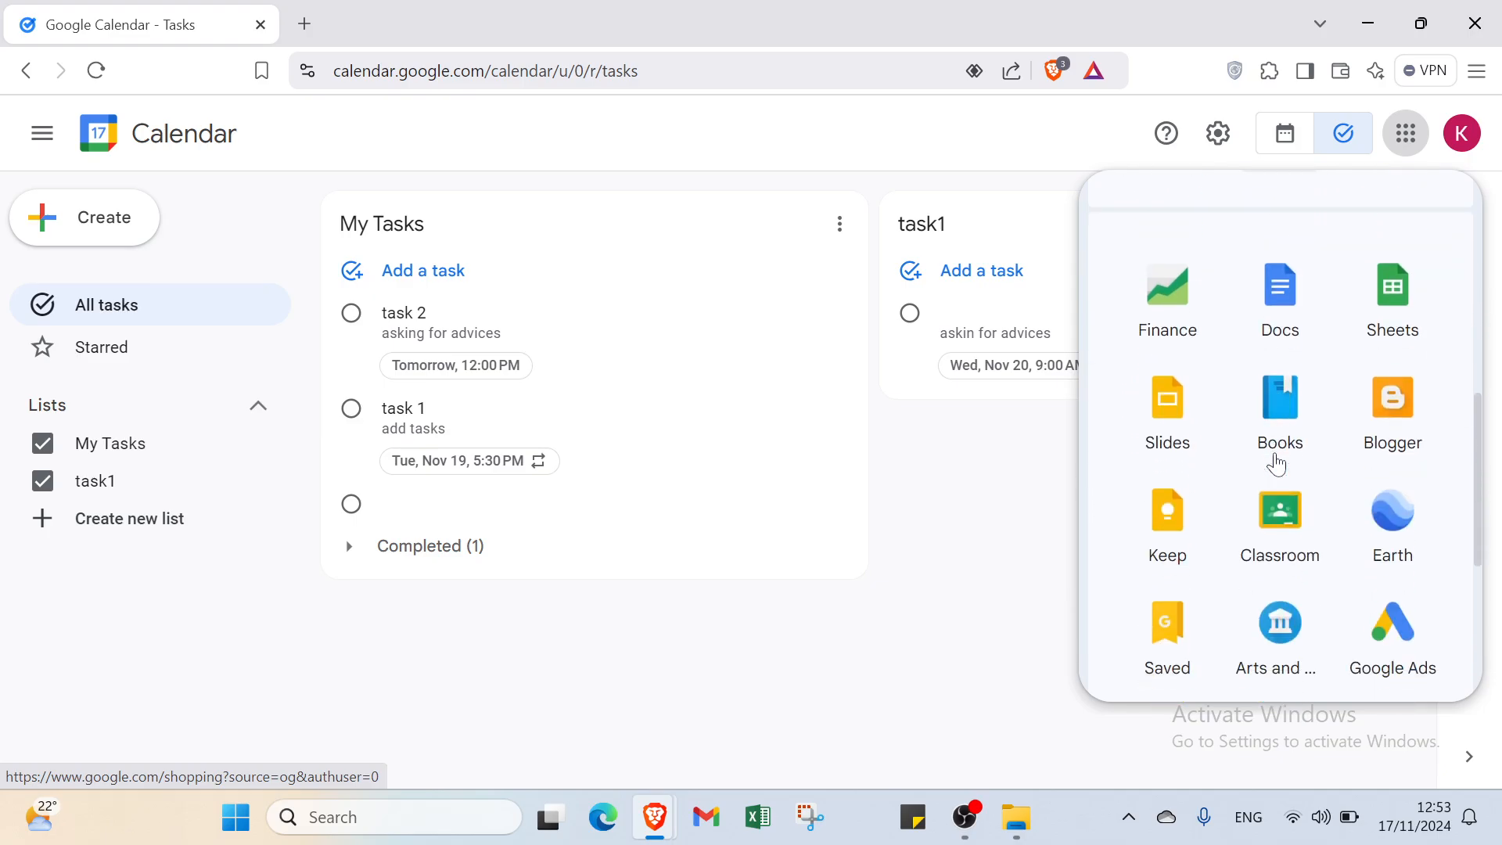
click(1026, 529)
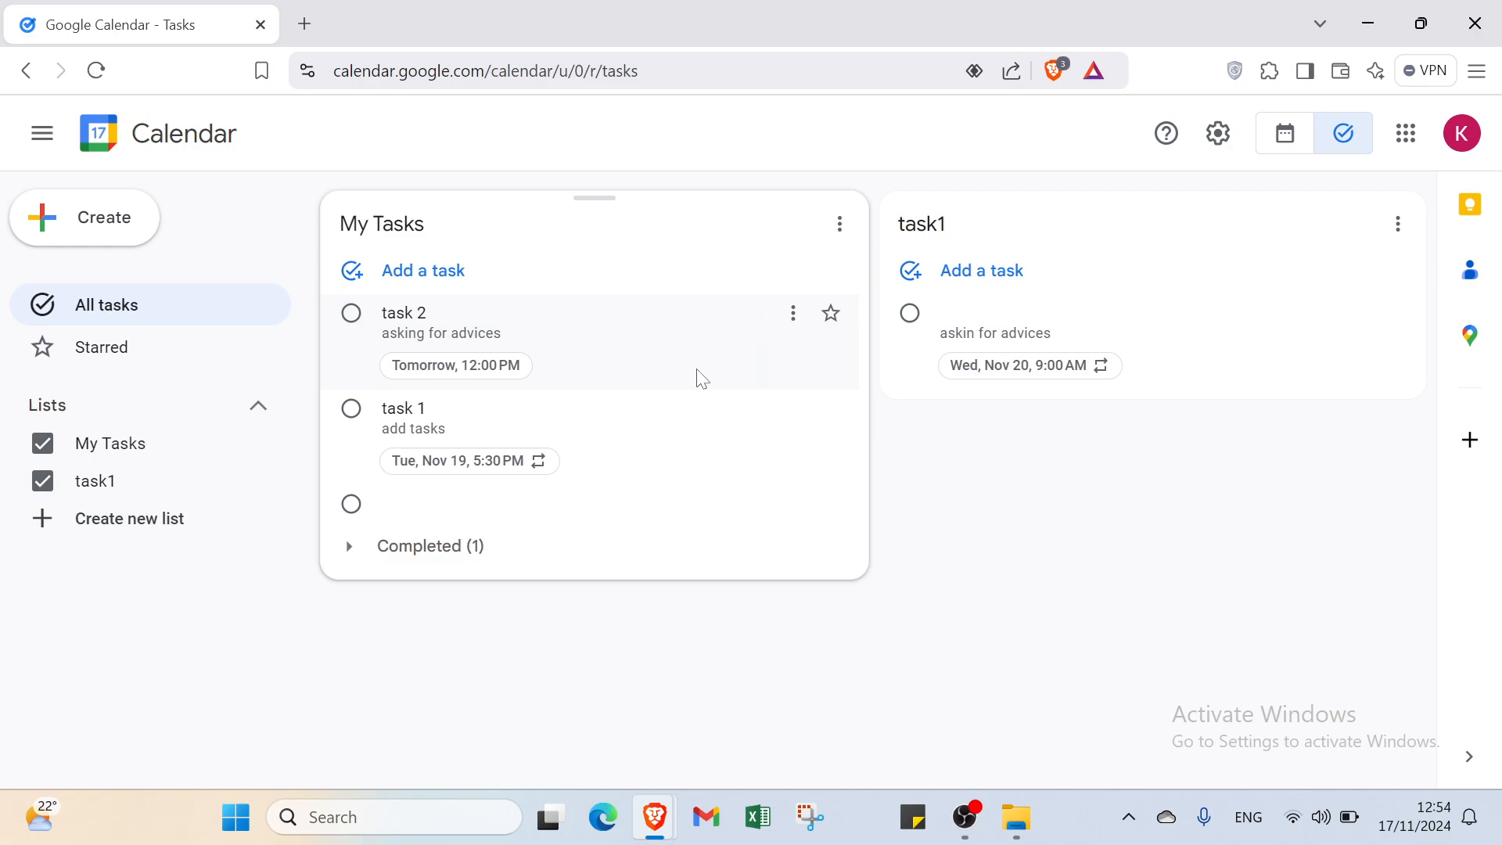
Start a new task titled "task 3" and set its date to November 20
click(131, 229)
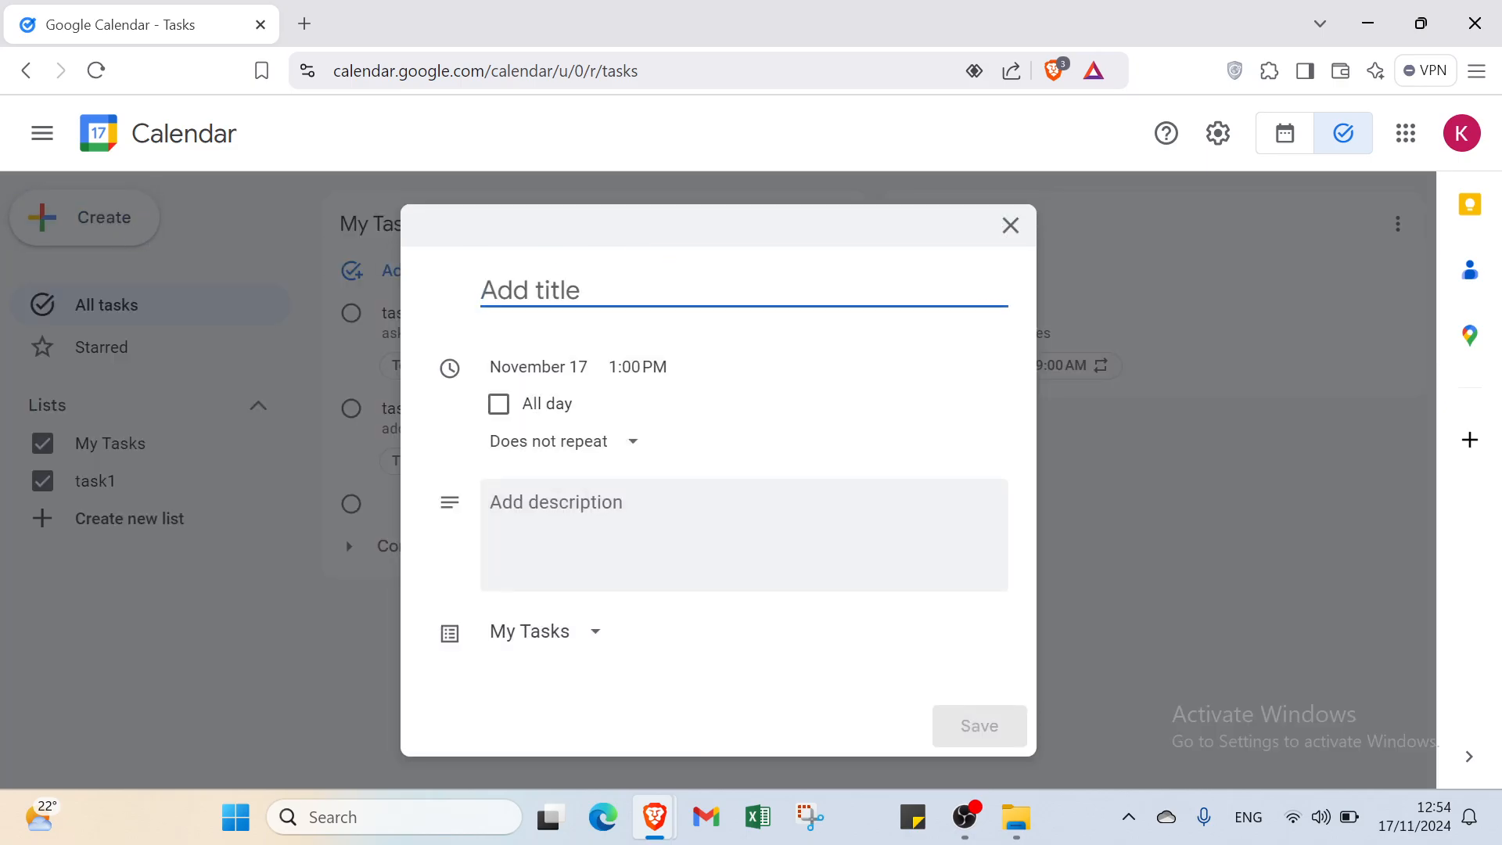
text(task)
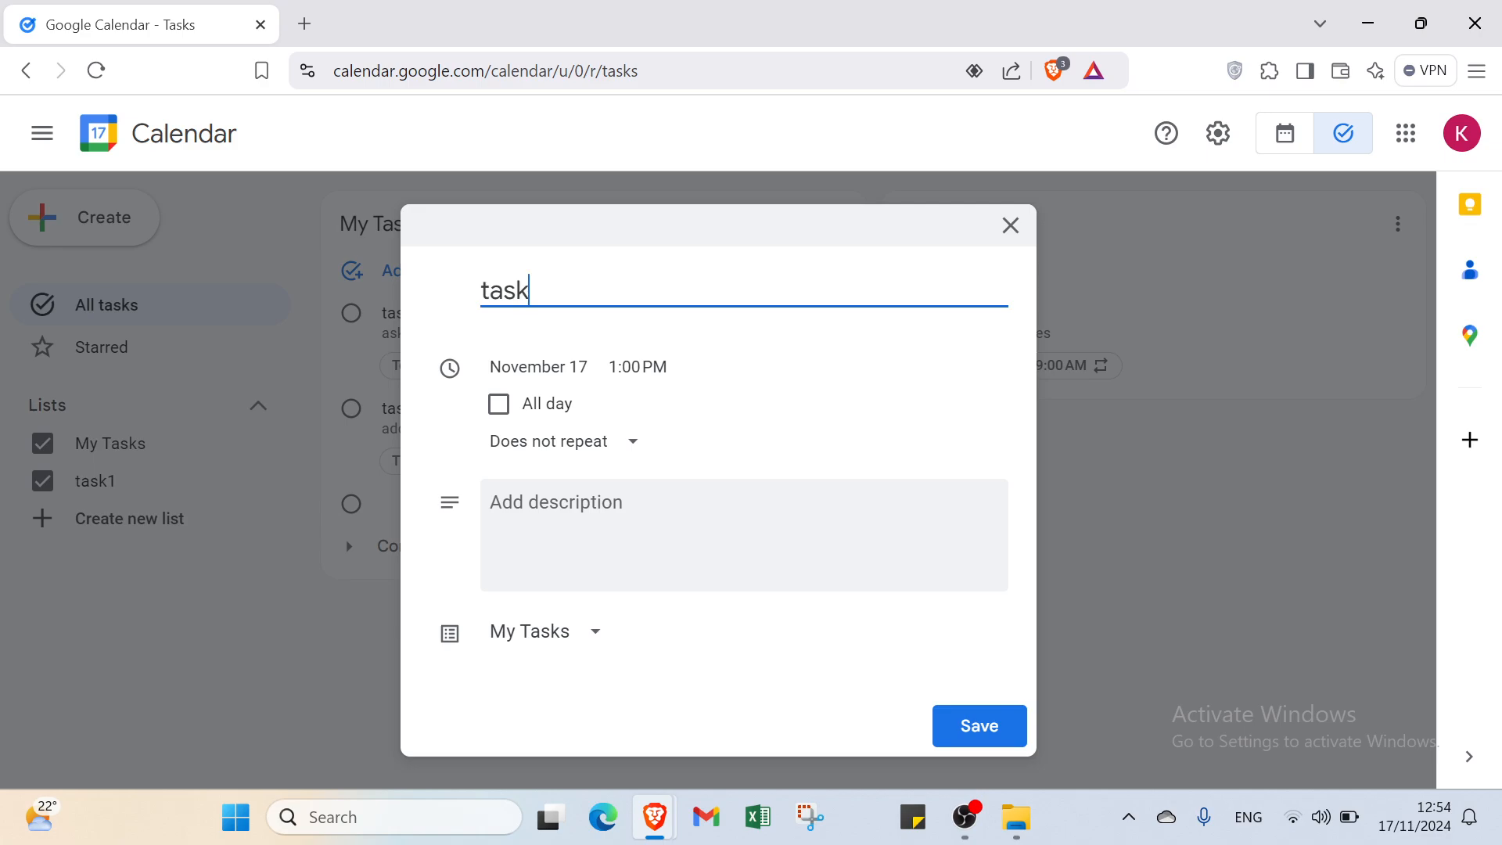
text( 3)
key(Tab)
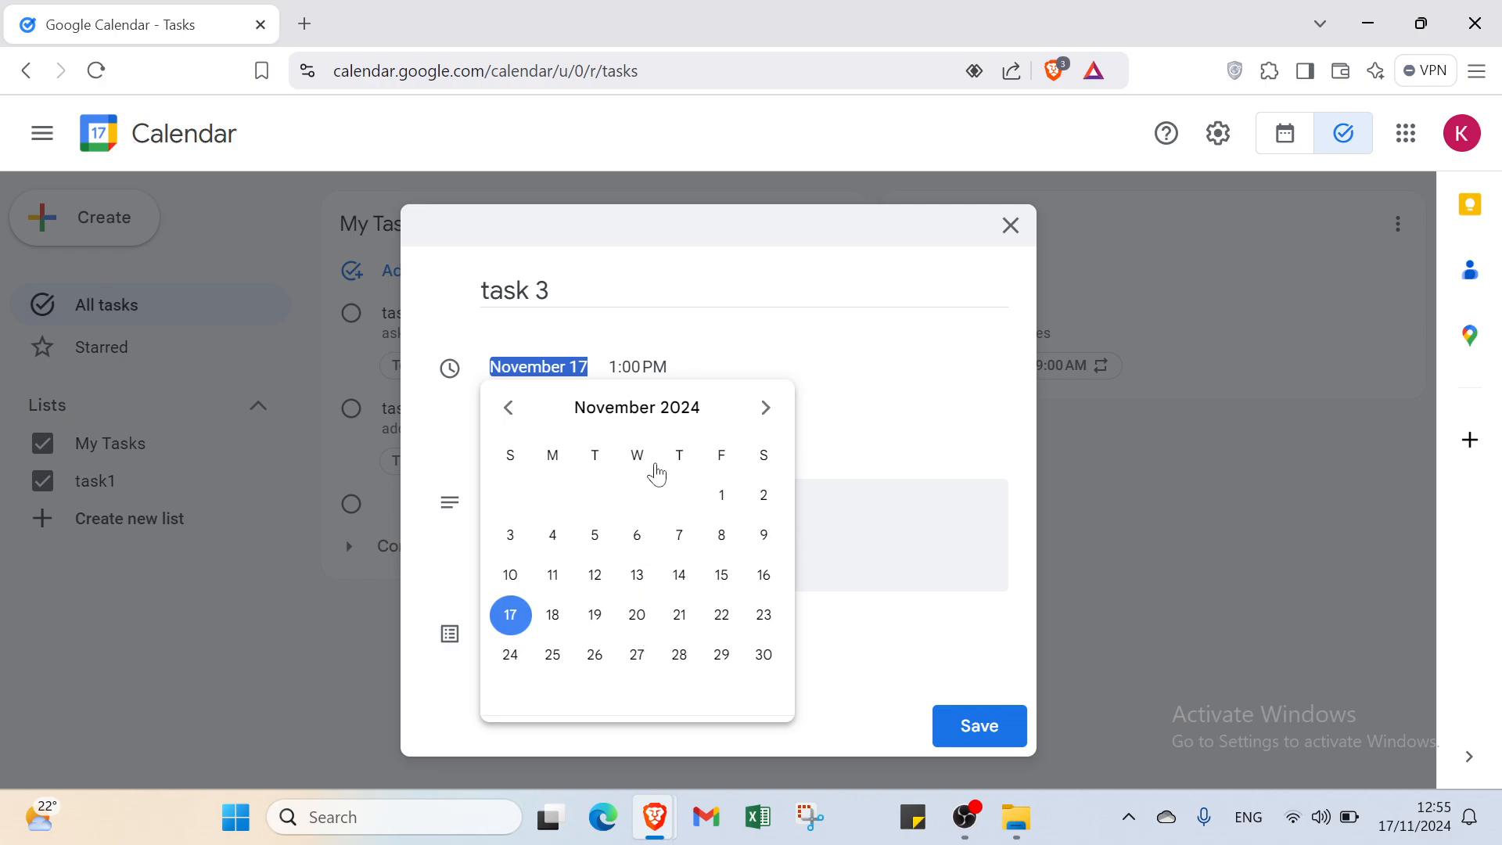
click(638, 615)
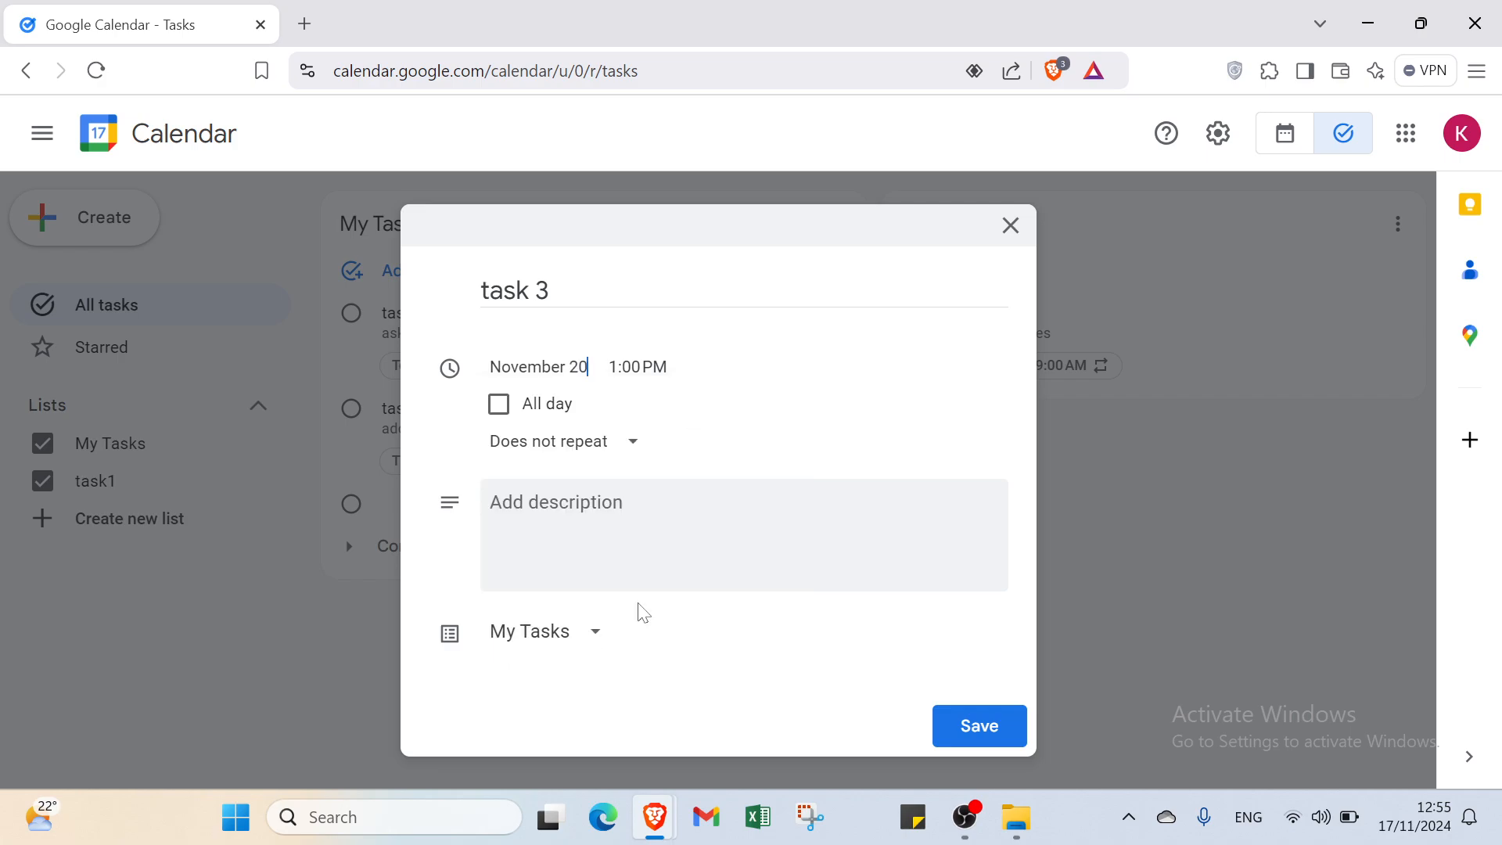
Set the time of the new task to 6:00 AM
click(648, 367)
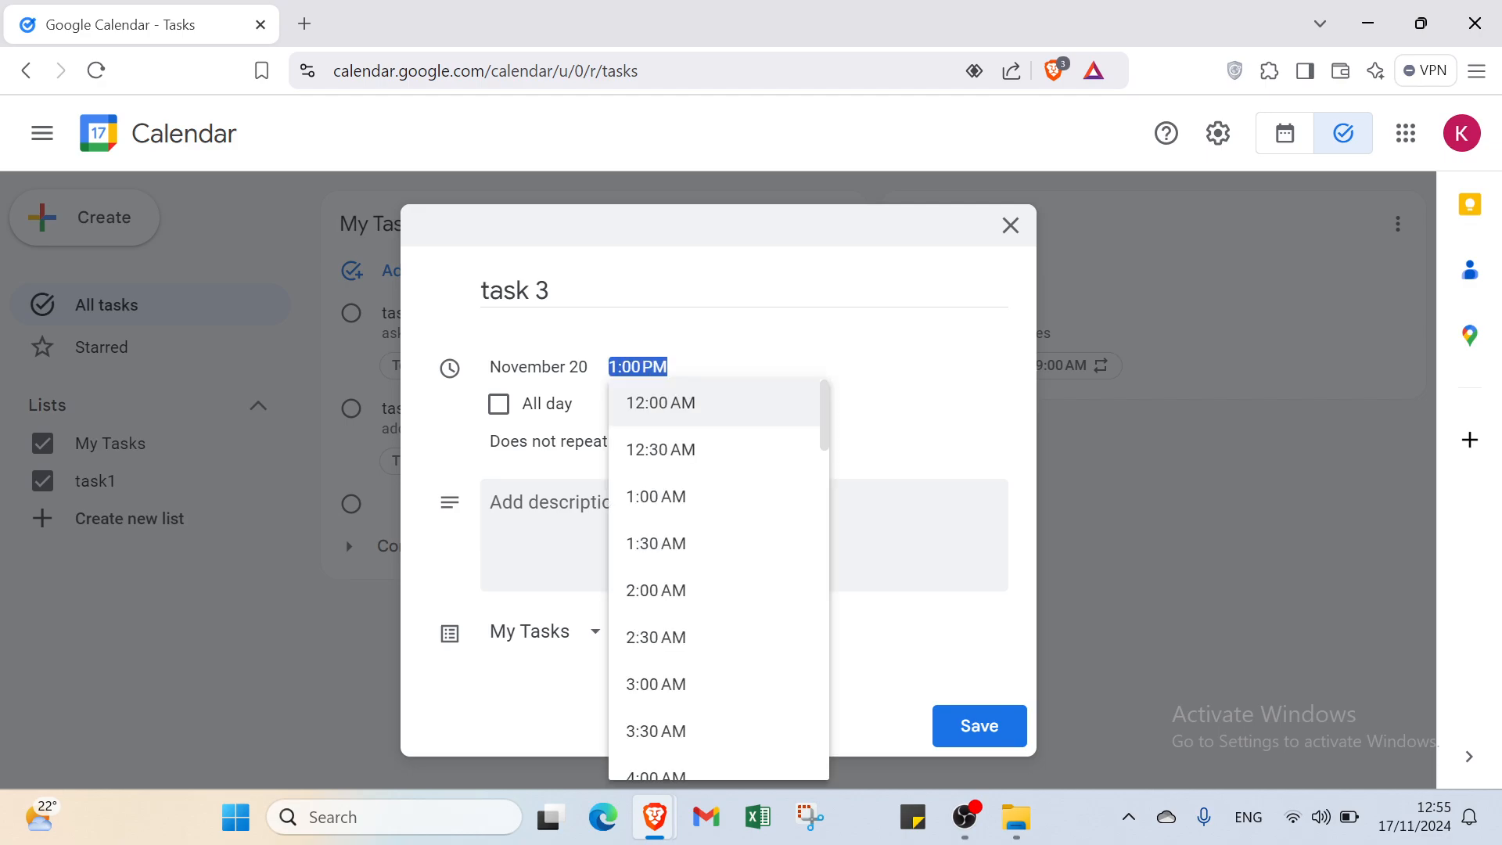
scroll(642, 500, down, 5)
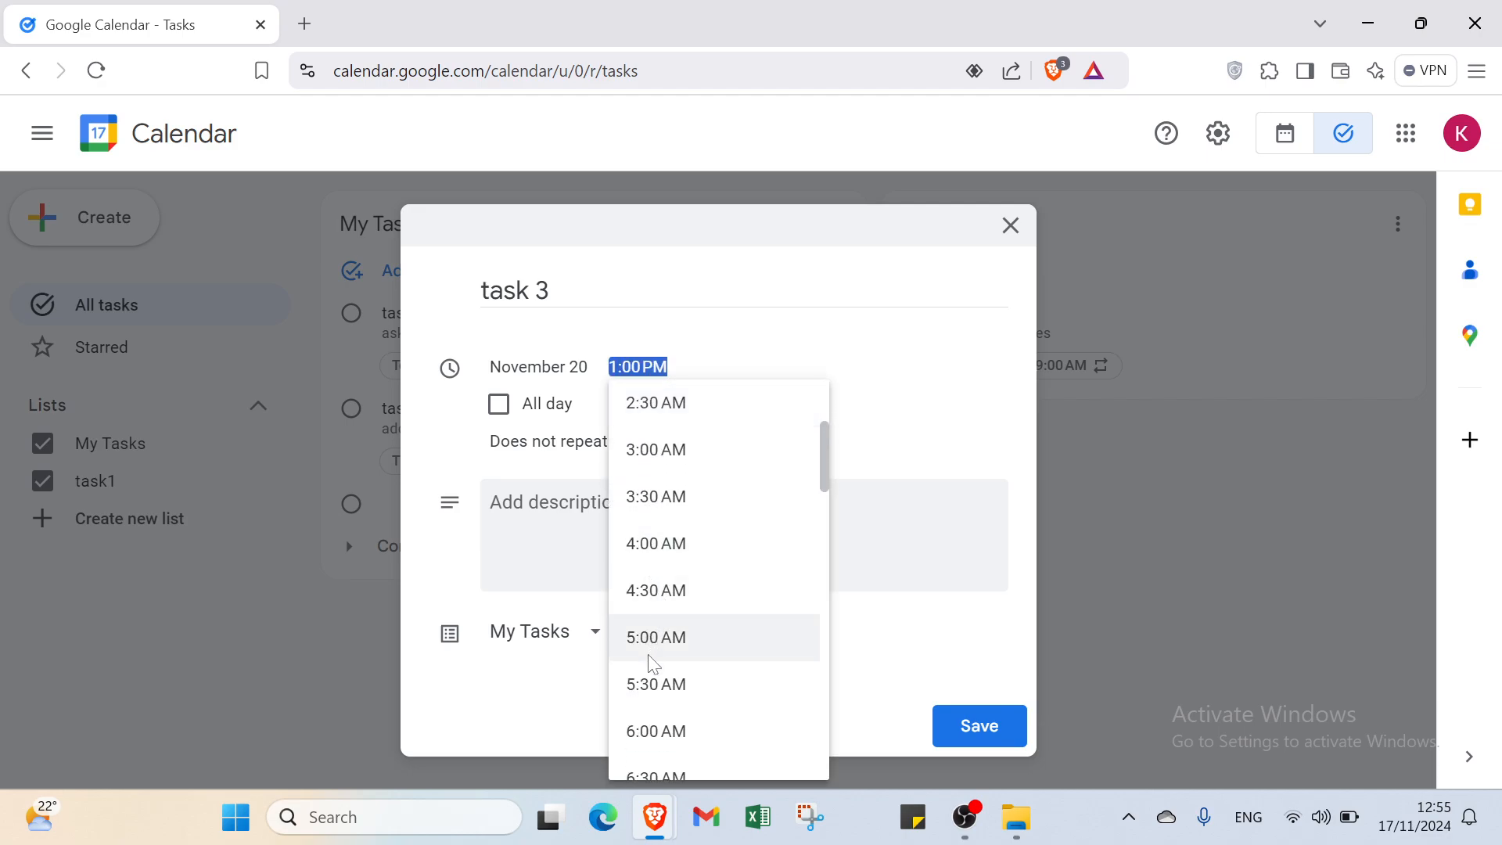
scroll(654, 689, down, 2)
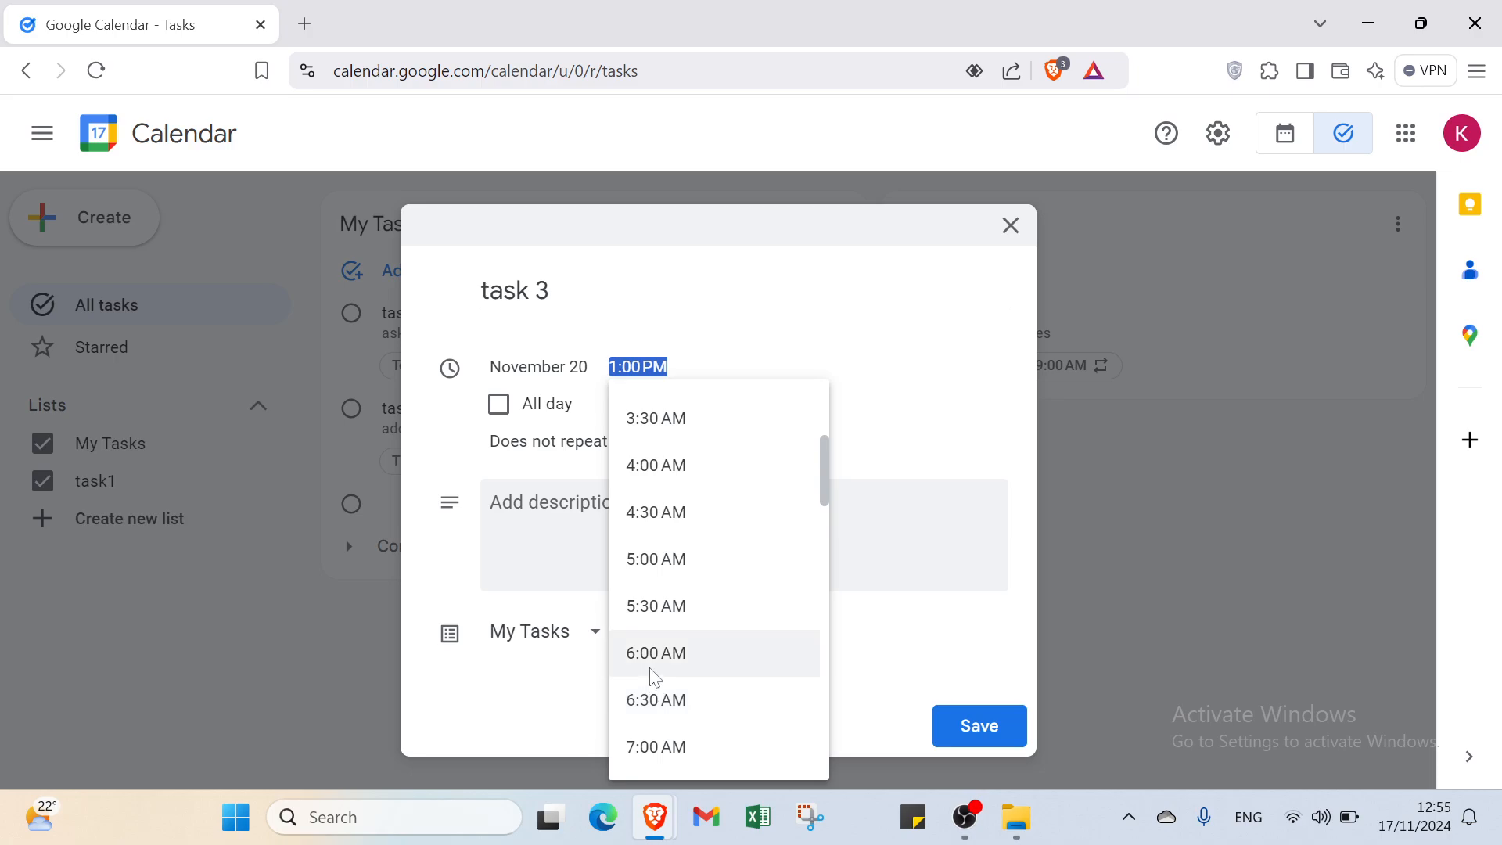
click(652, 665)
Set up a custom daily recurrence for the task at 8:00 PM, with November 20 as the start date
click(553, 452)
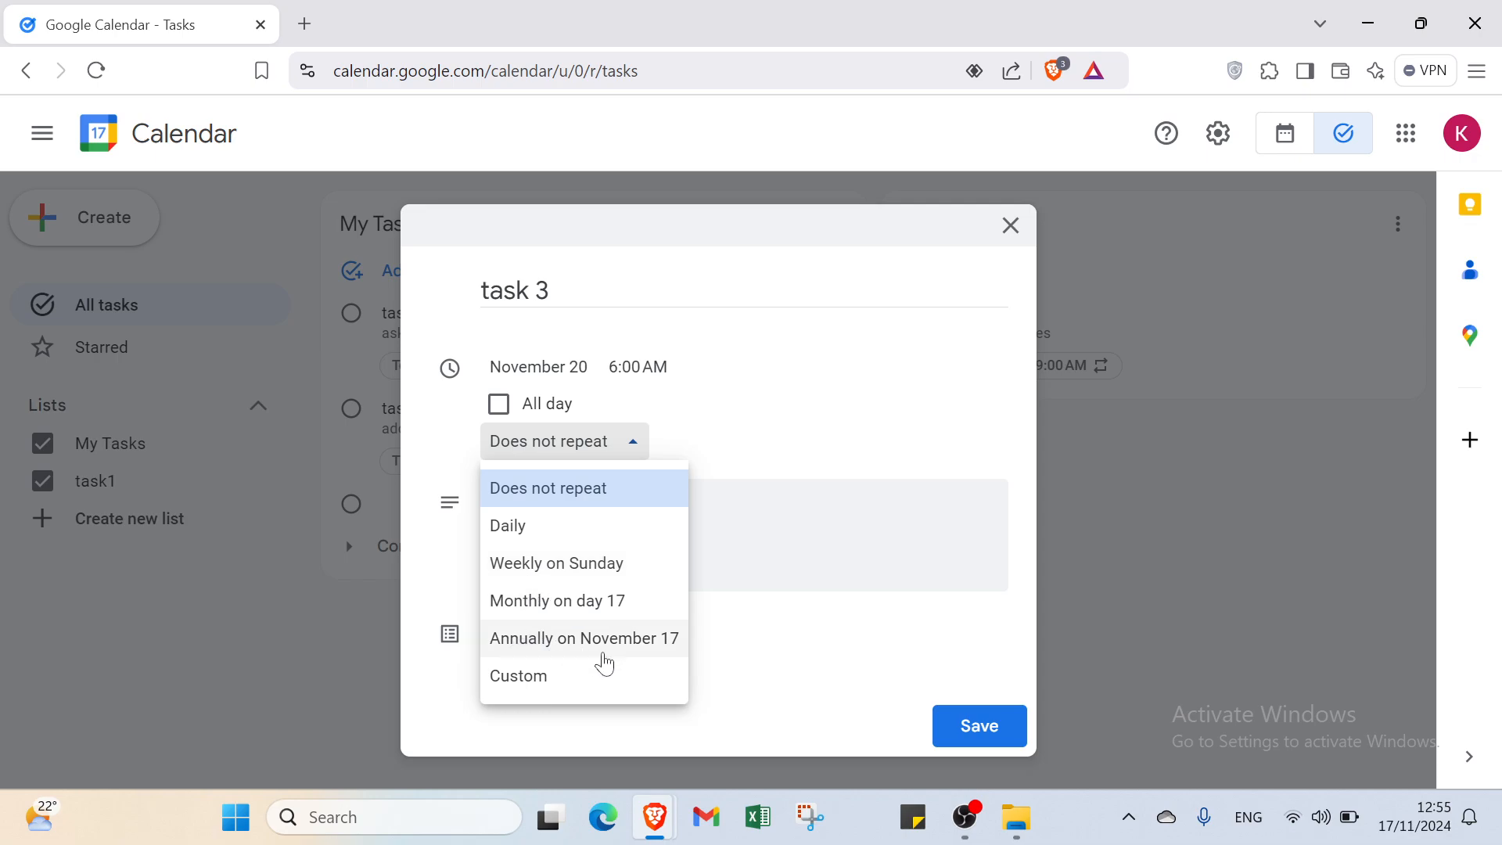
click(599, 687)
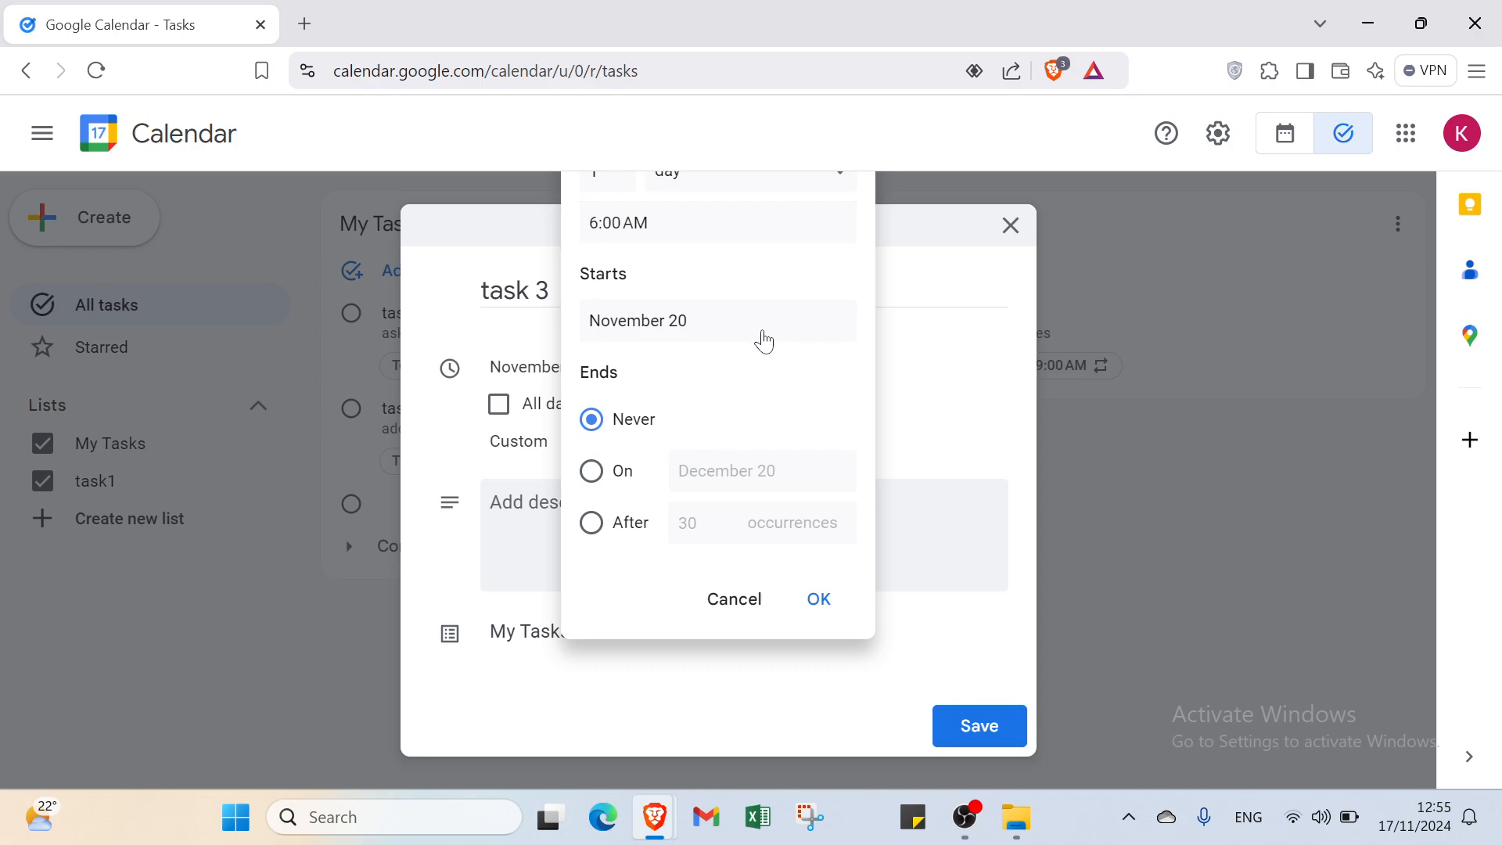
click(597, 176)
click(668, 184)
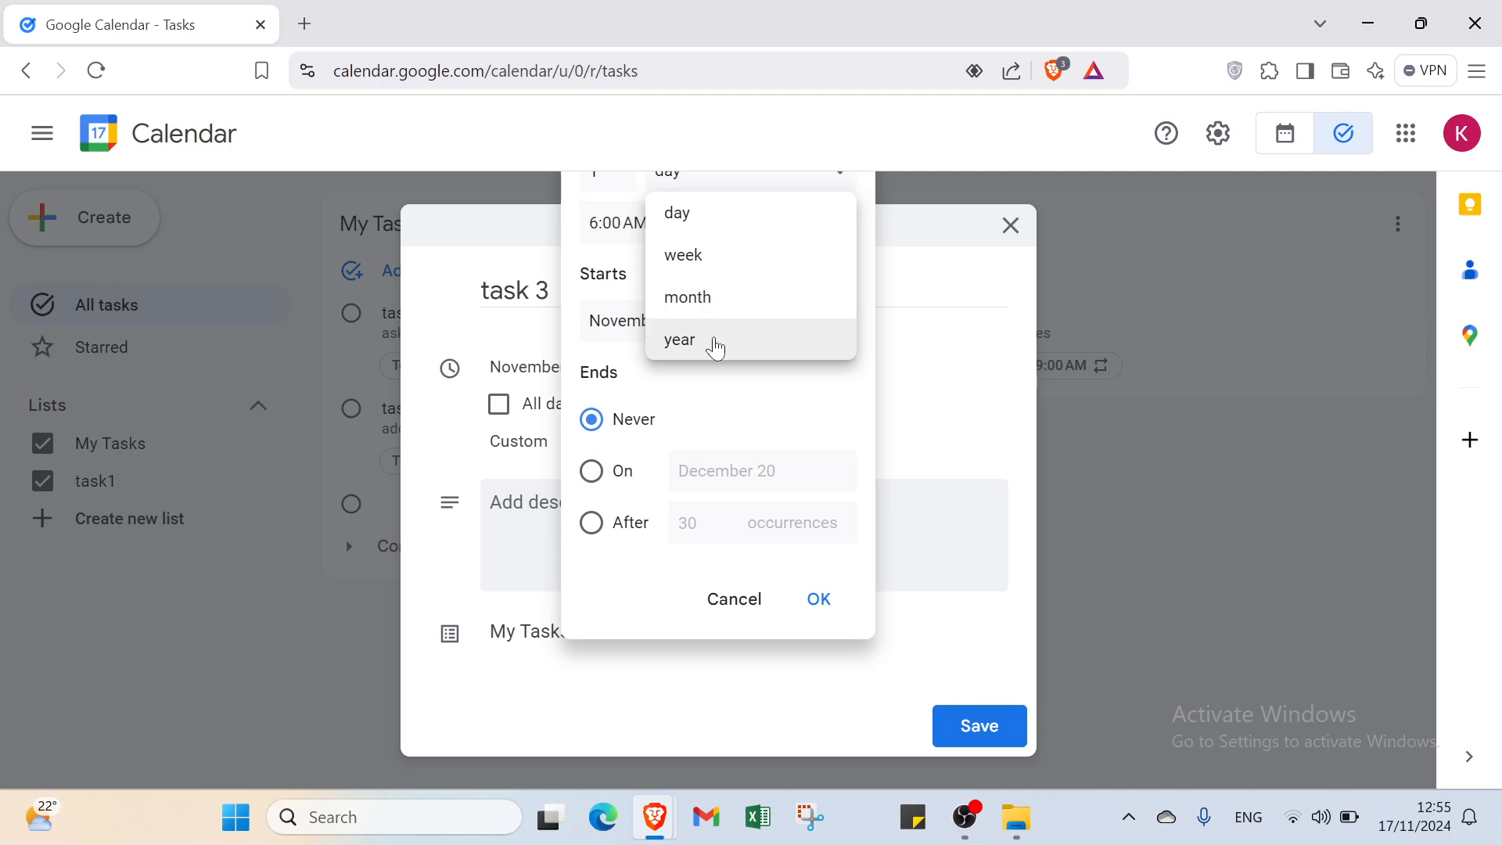
click(589, 276)
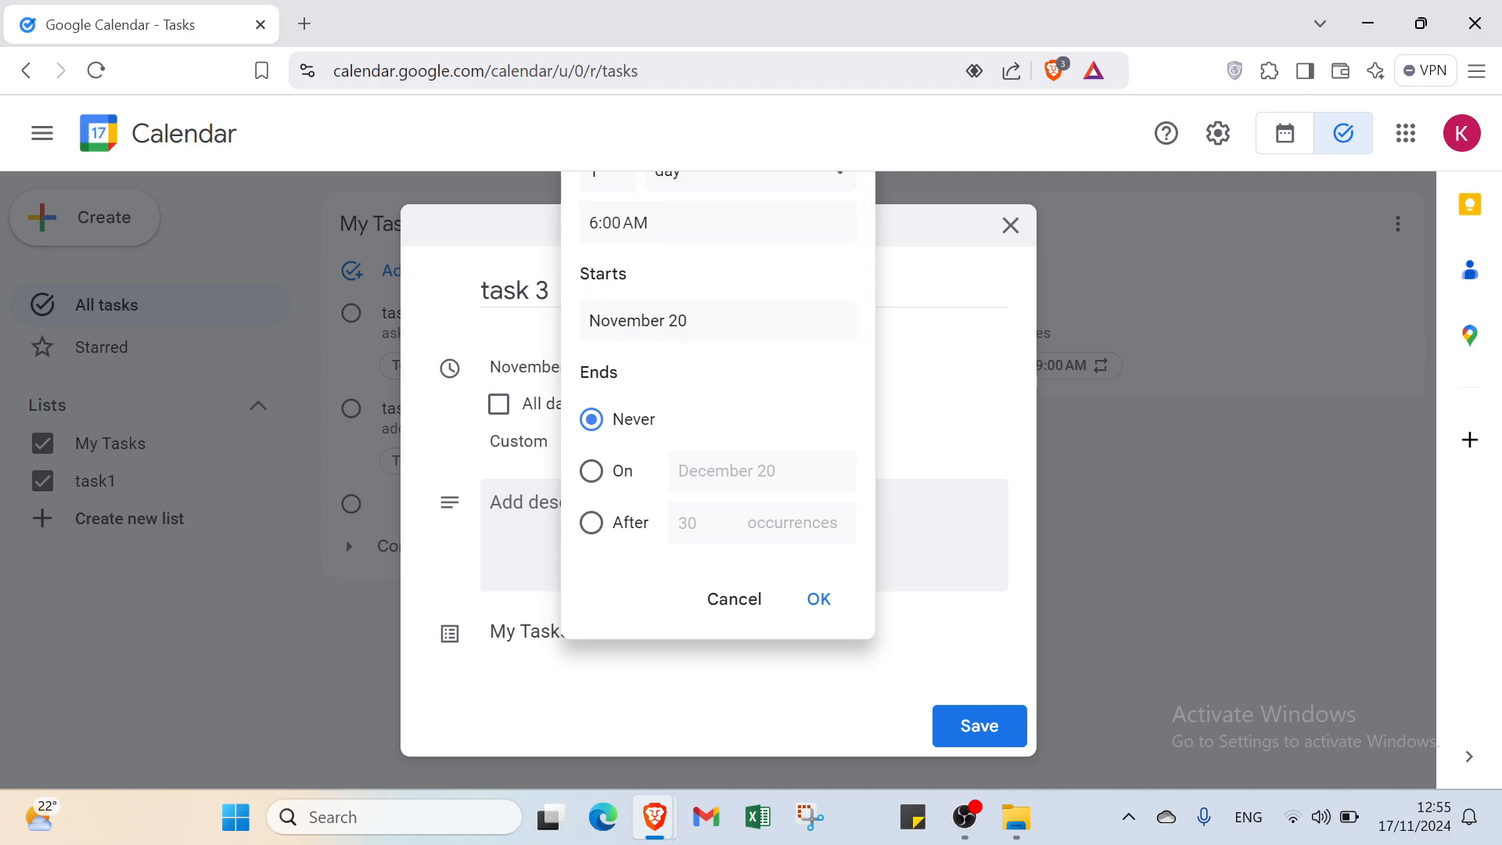
click(665, 223)
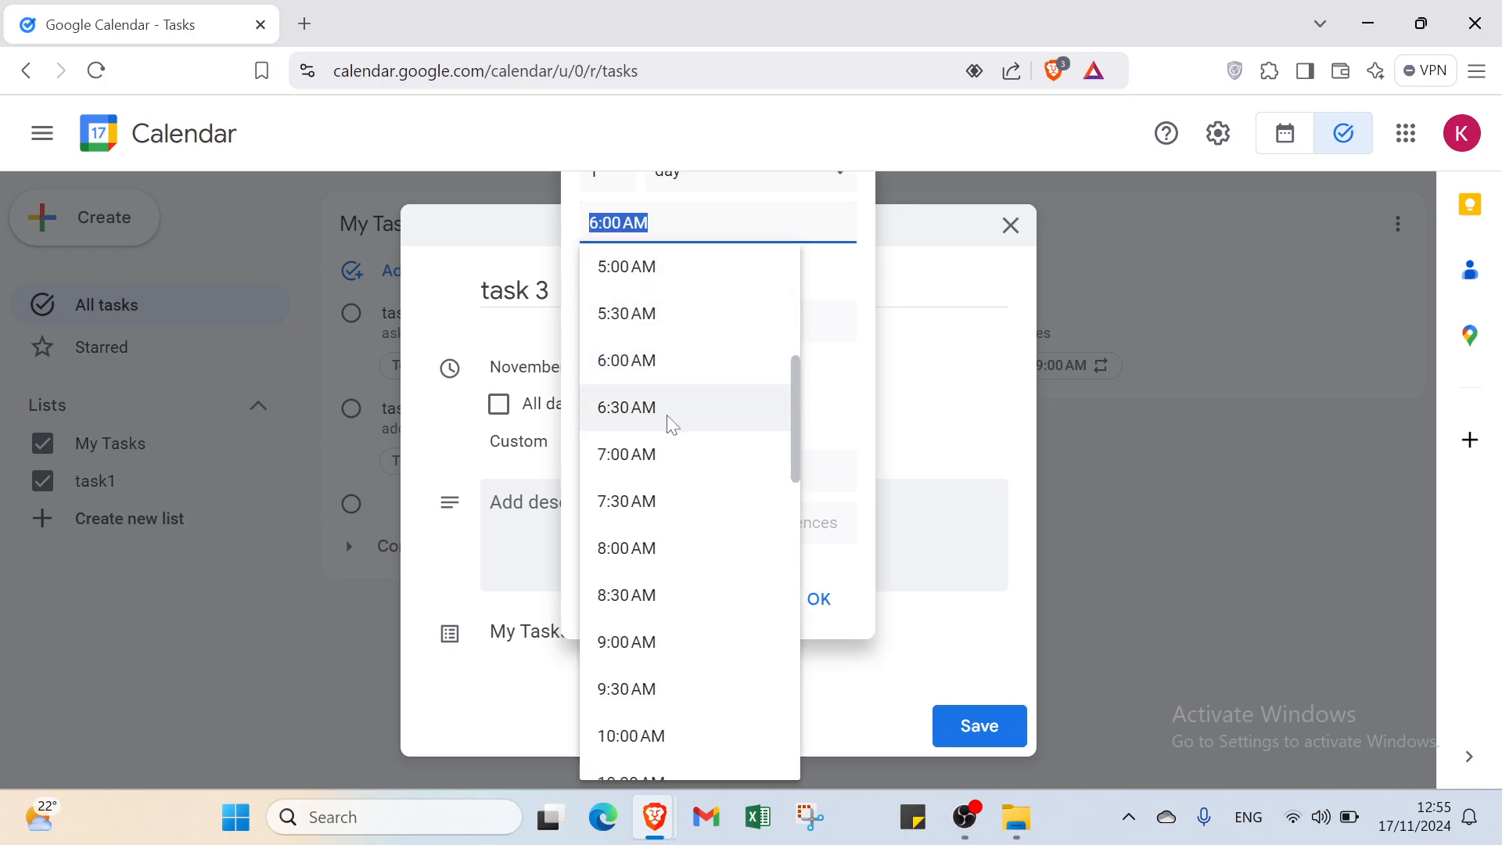
scroll(715, 475, down, 15)
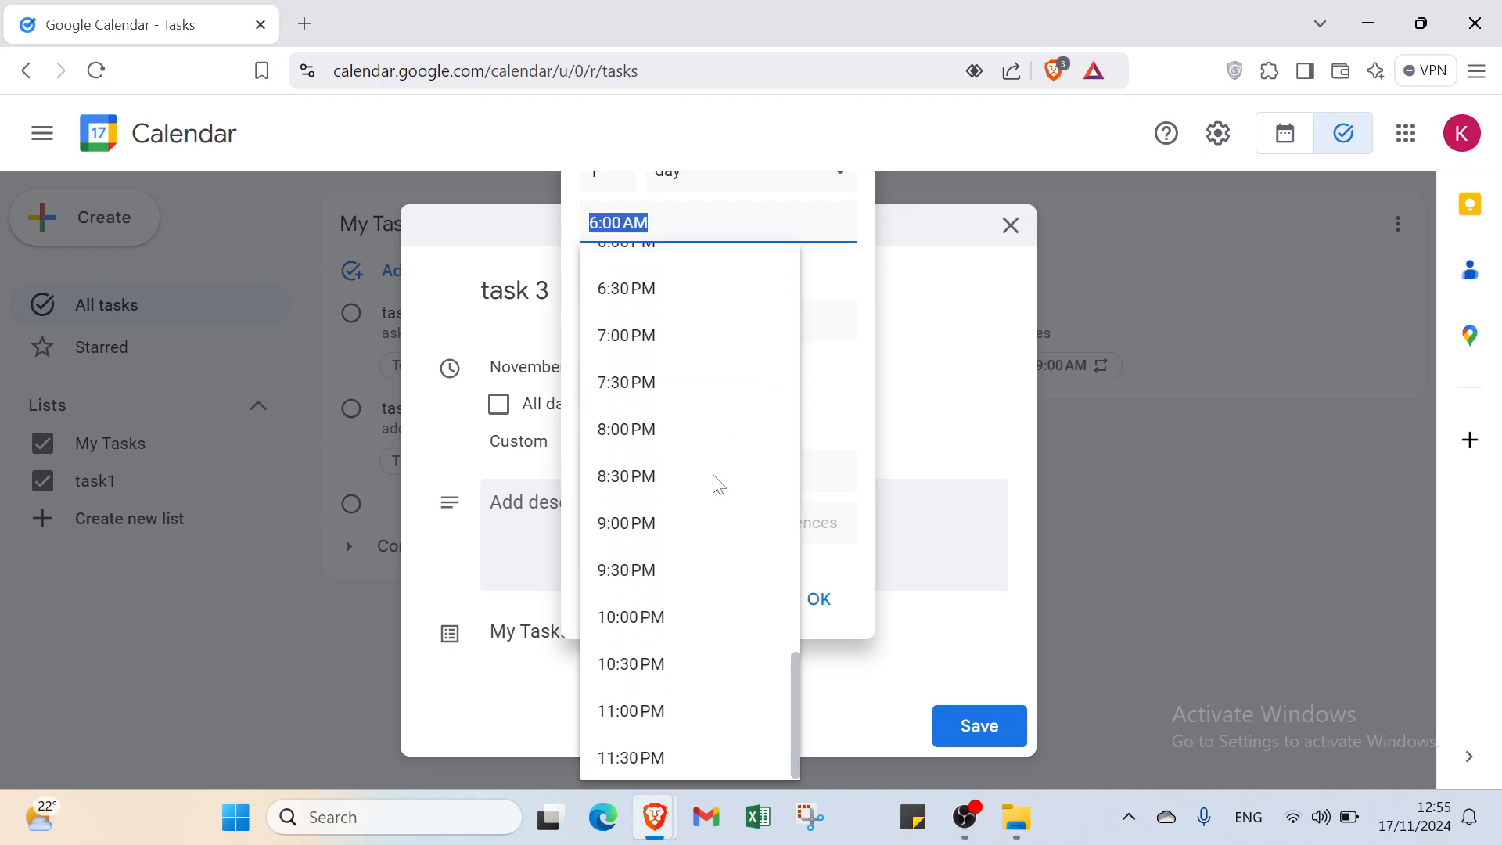
click(674, 427)
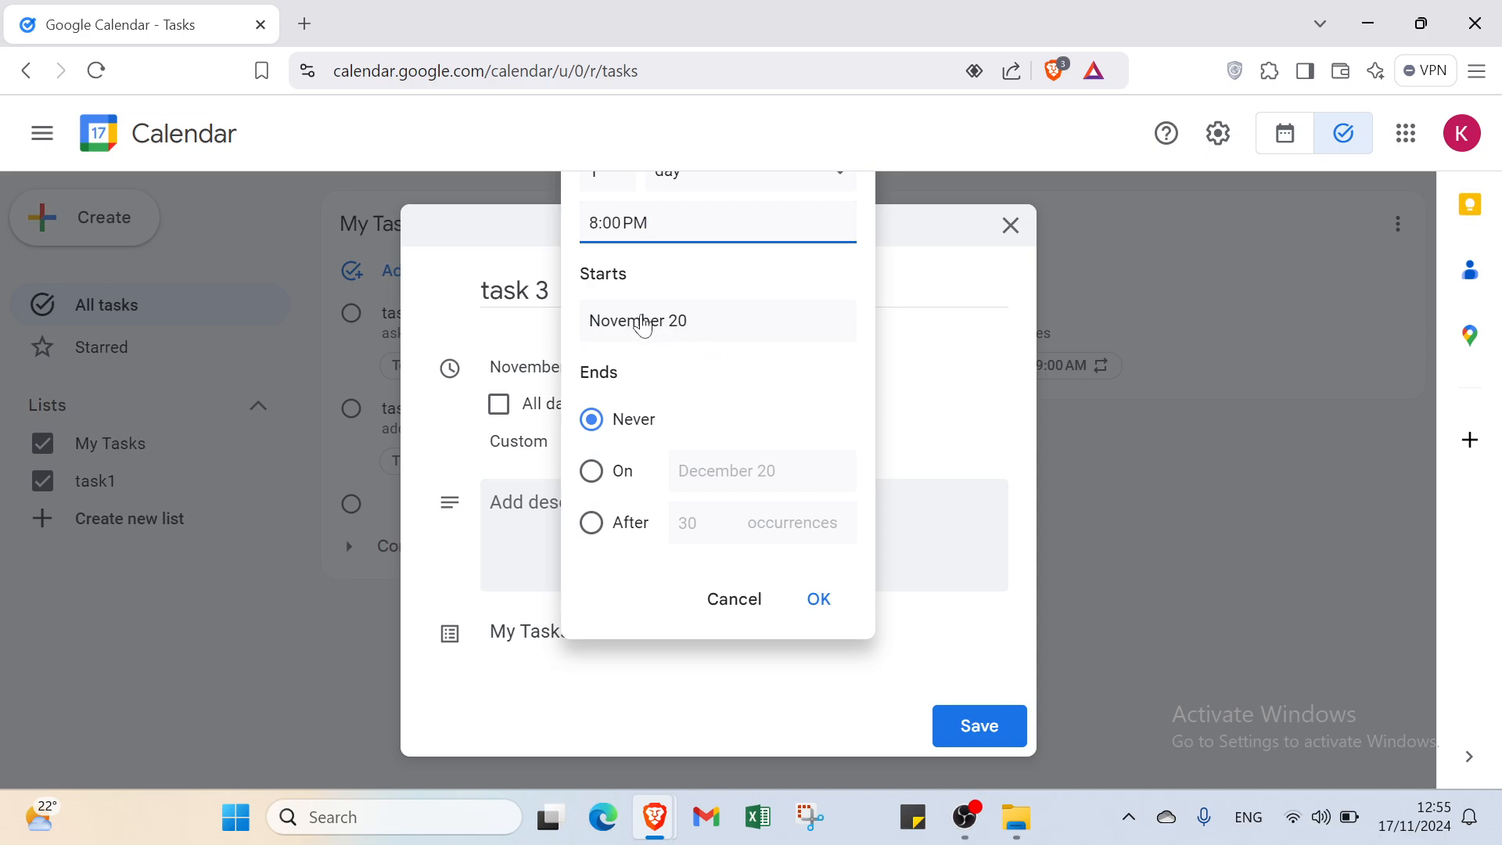
click(614, 325)
click(870, 327)
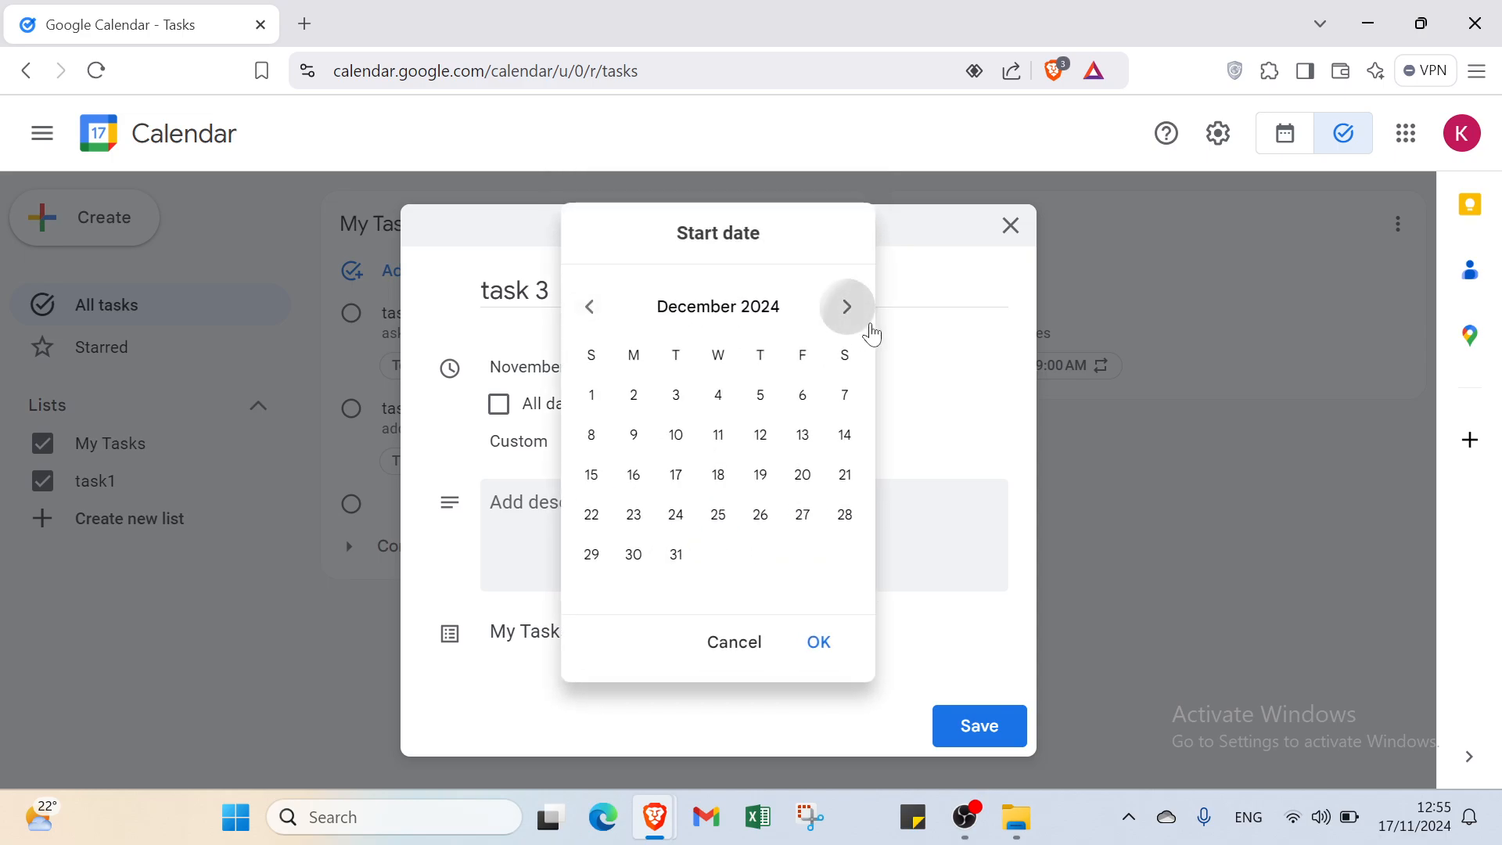
click(601, 323)
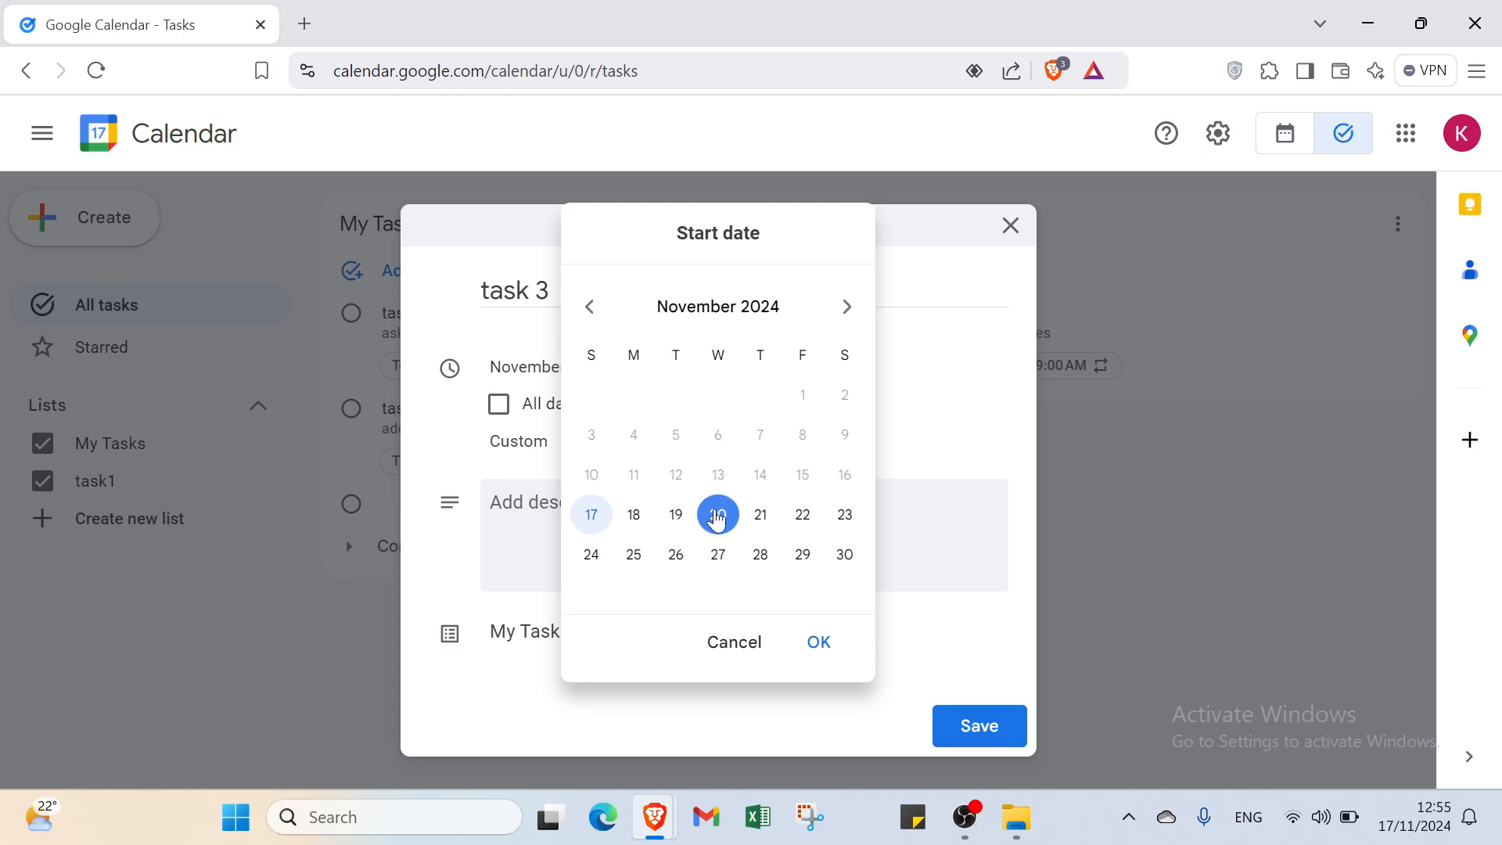
click(815, 643)
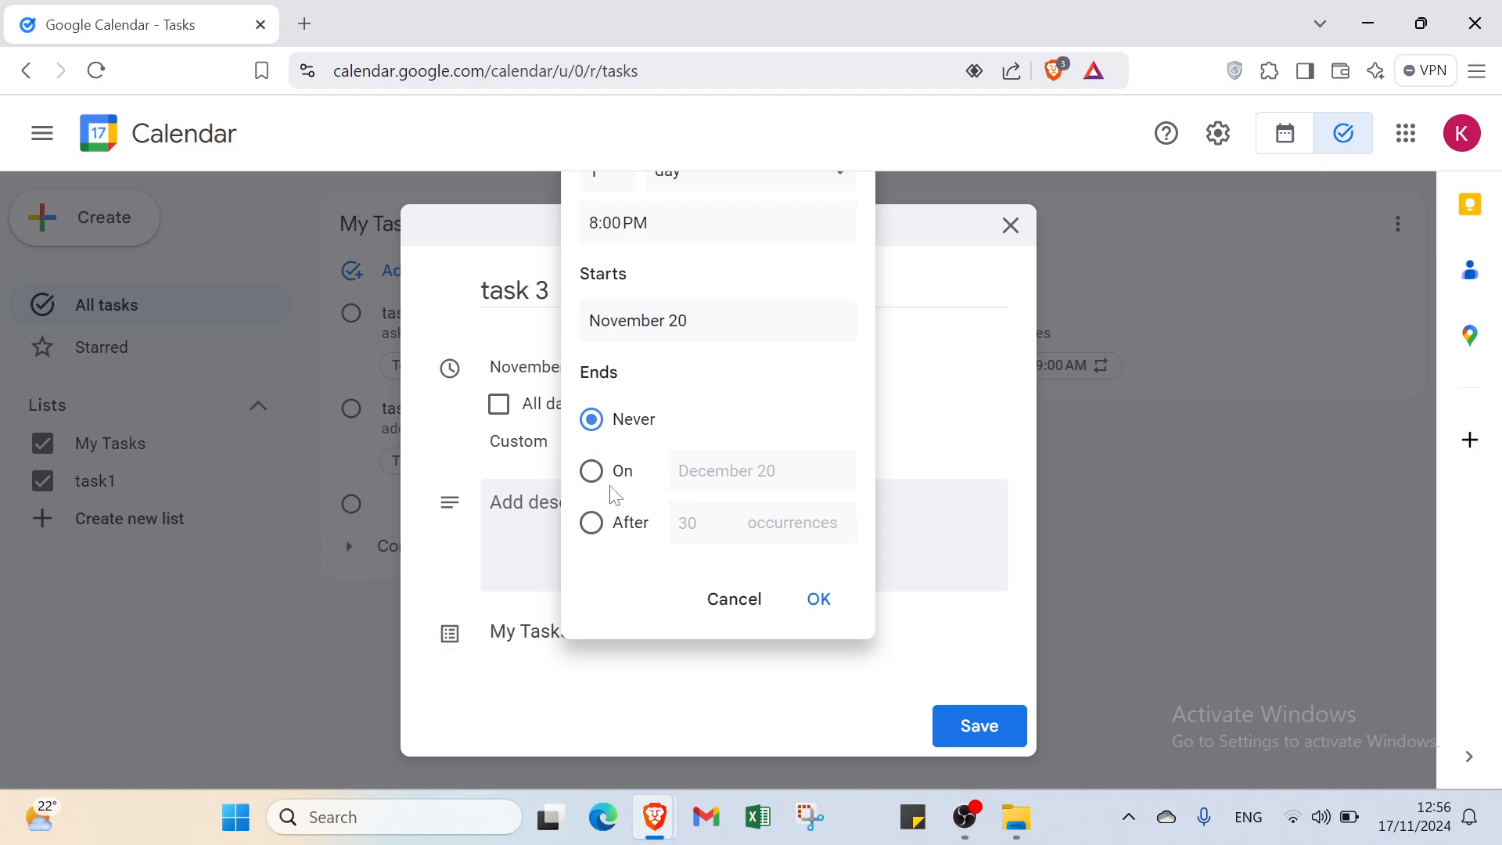
Set the recurrence to end on December 27
click(592, 471)
click(713, 470)
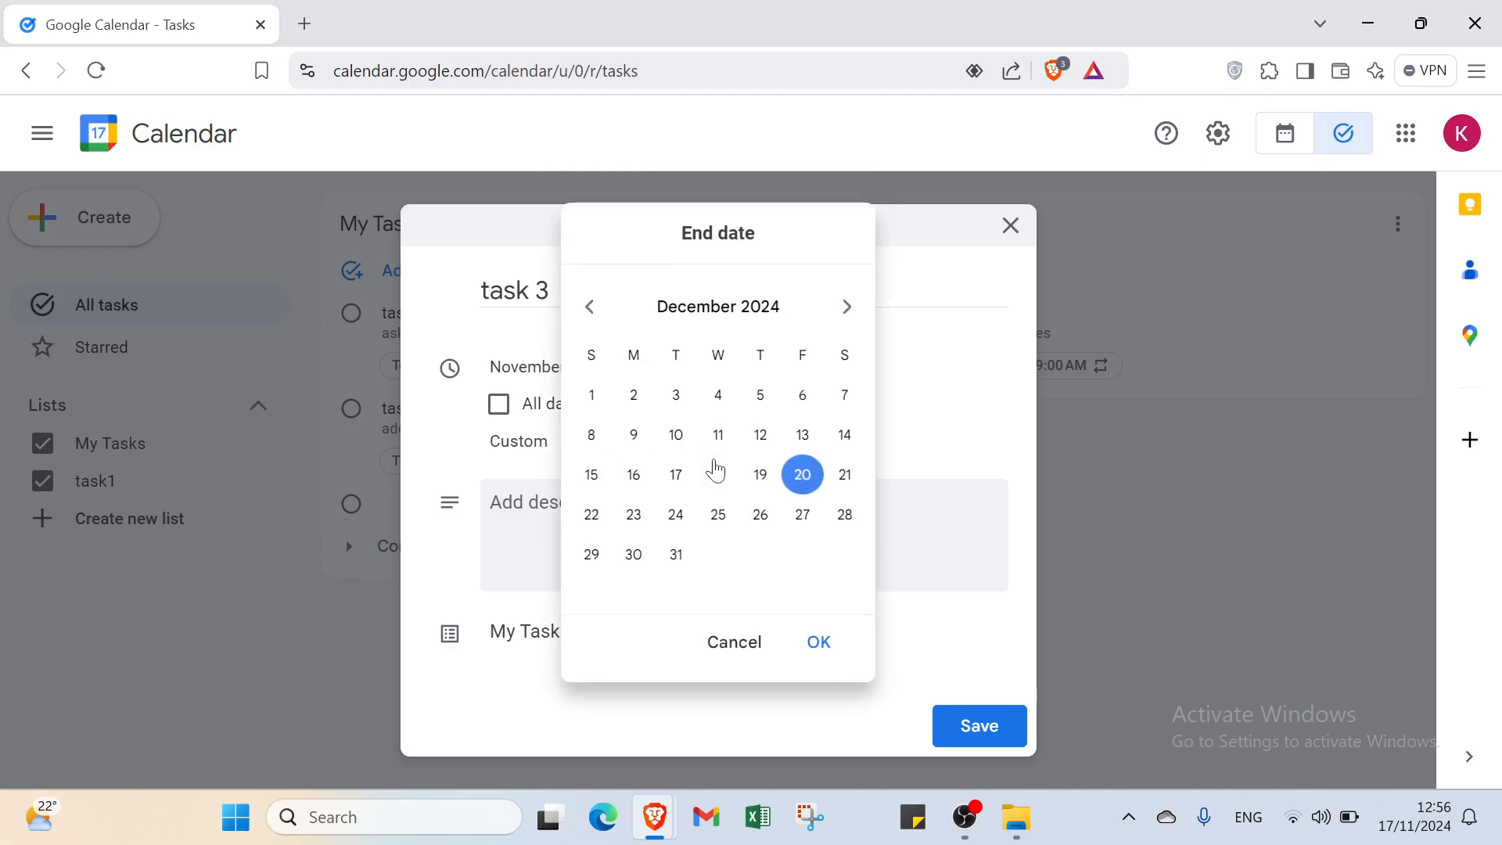
click(802, 518)
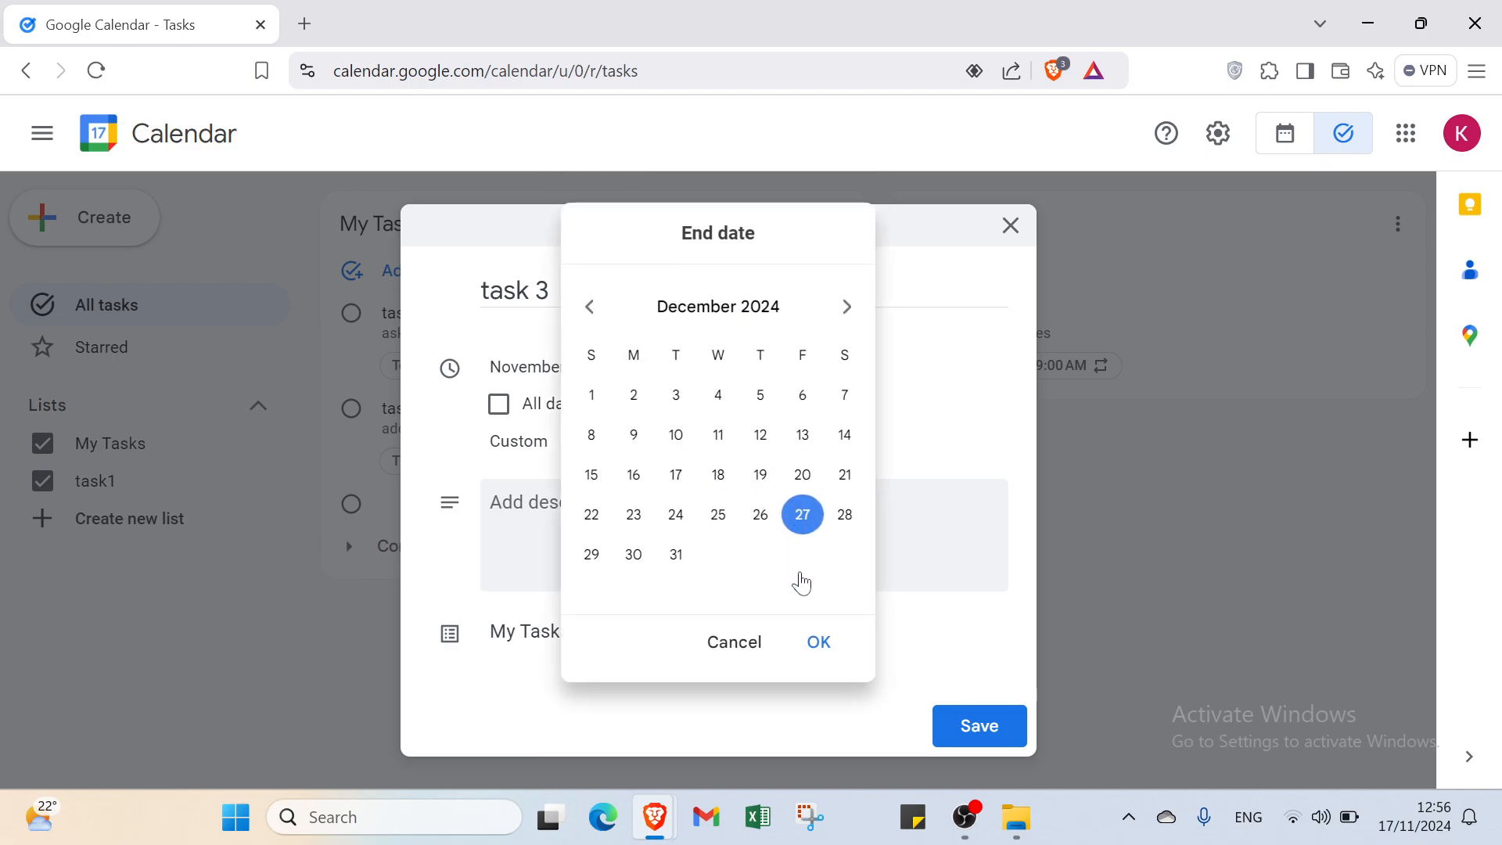
click(816, 640)
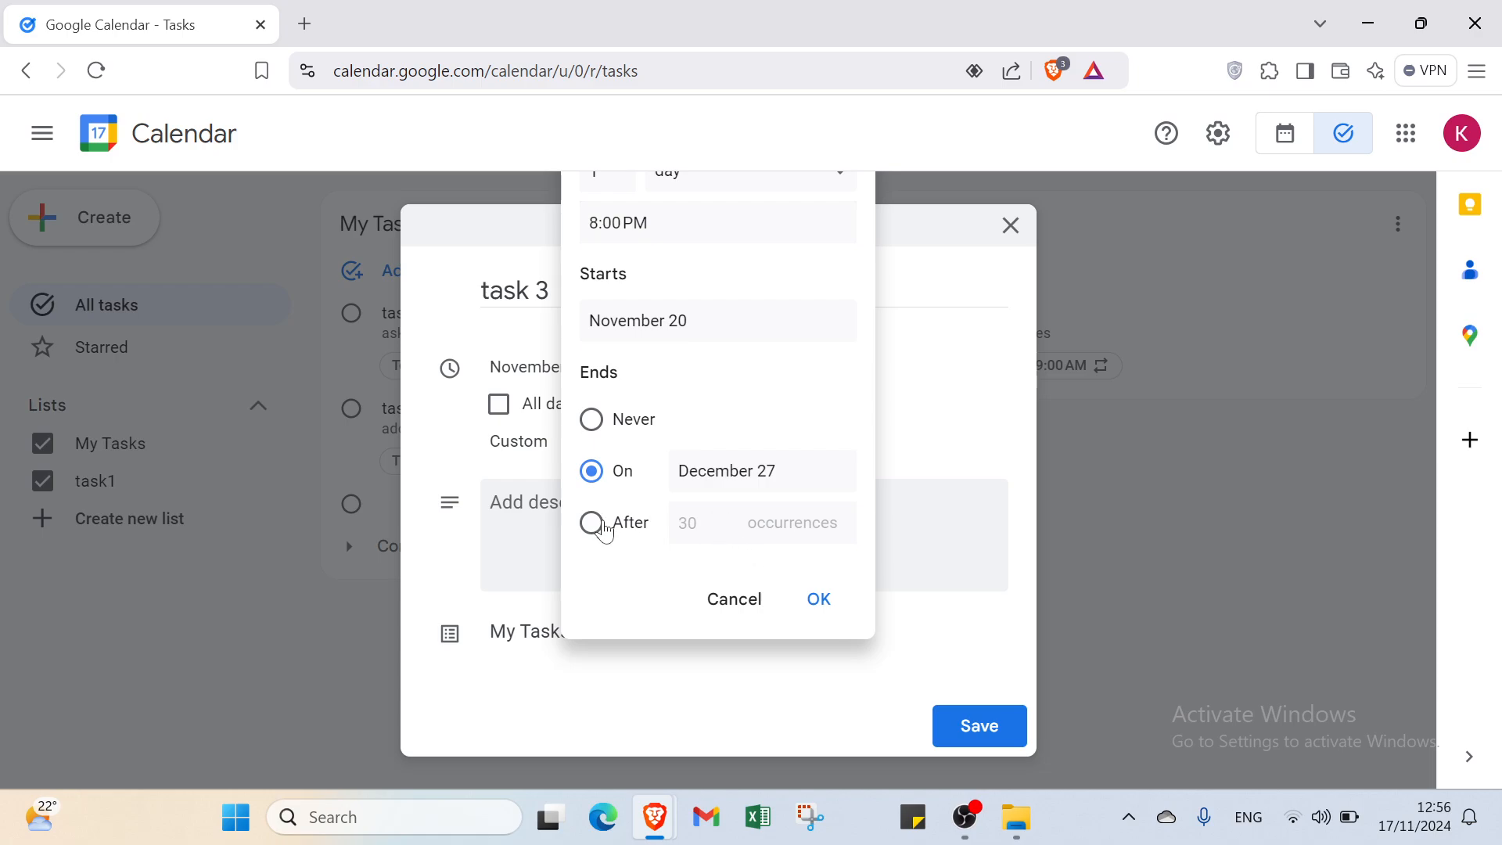
Set the recurrence to end after 30 occurrences and apply the custom repeat settings
click(603, 525)
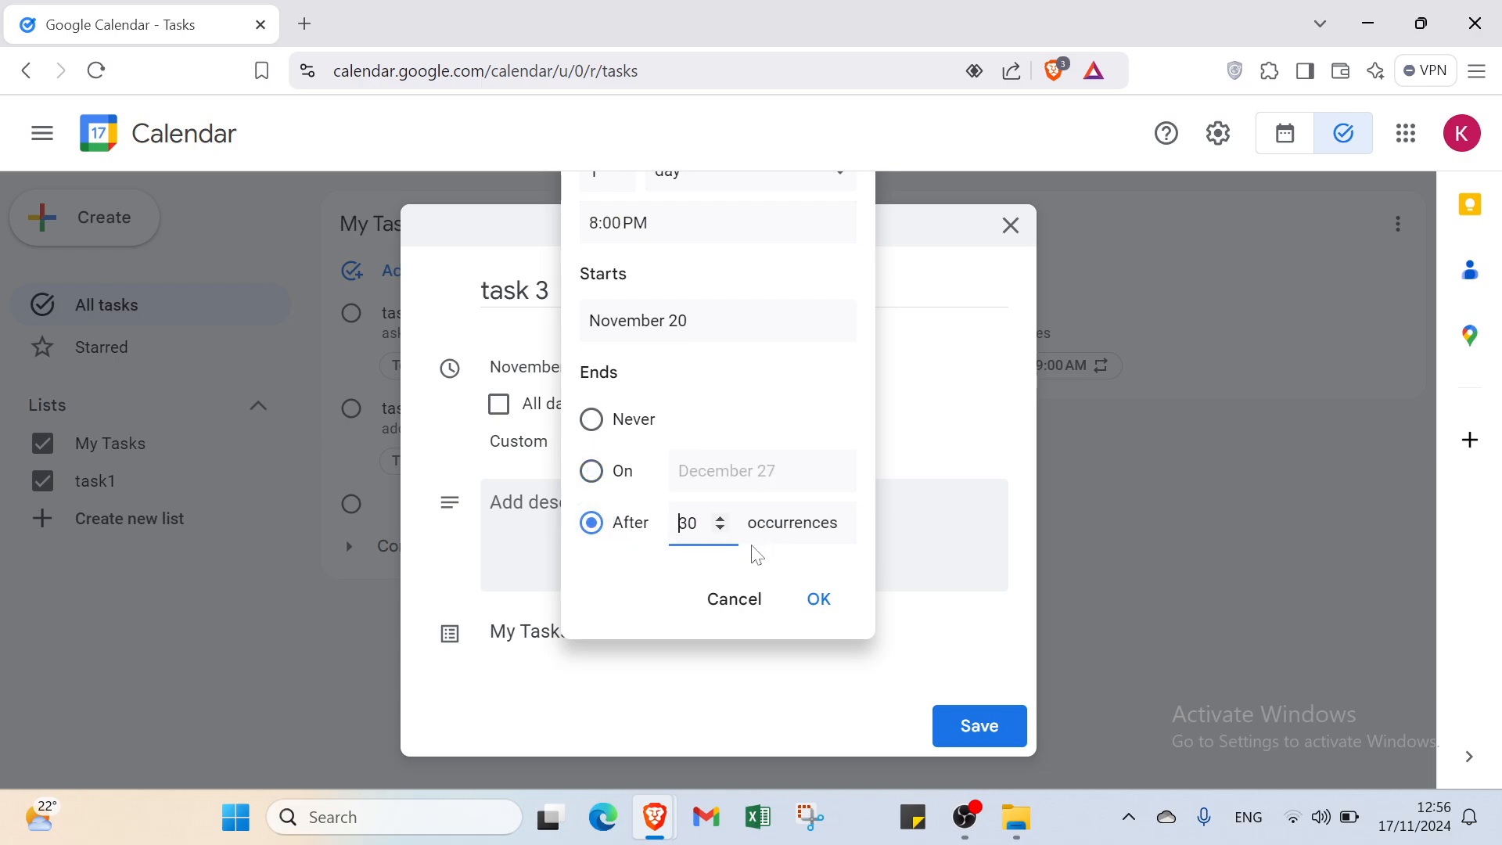
click(817, 618)
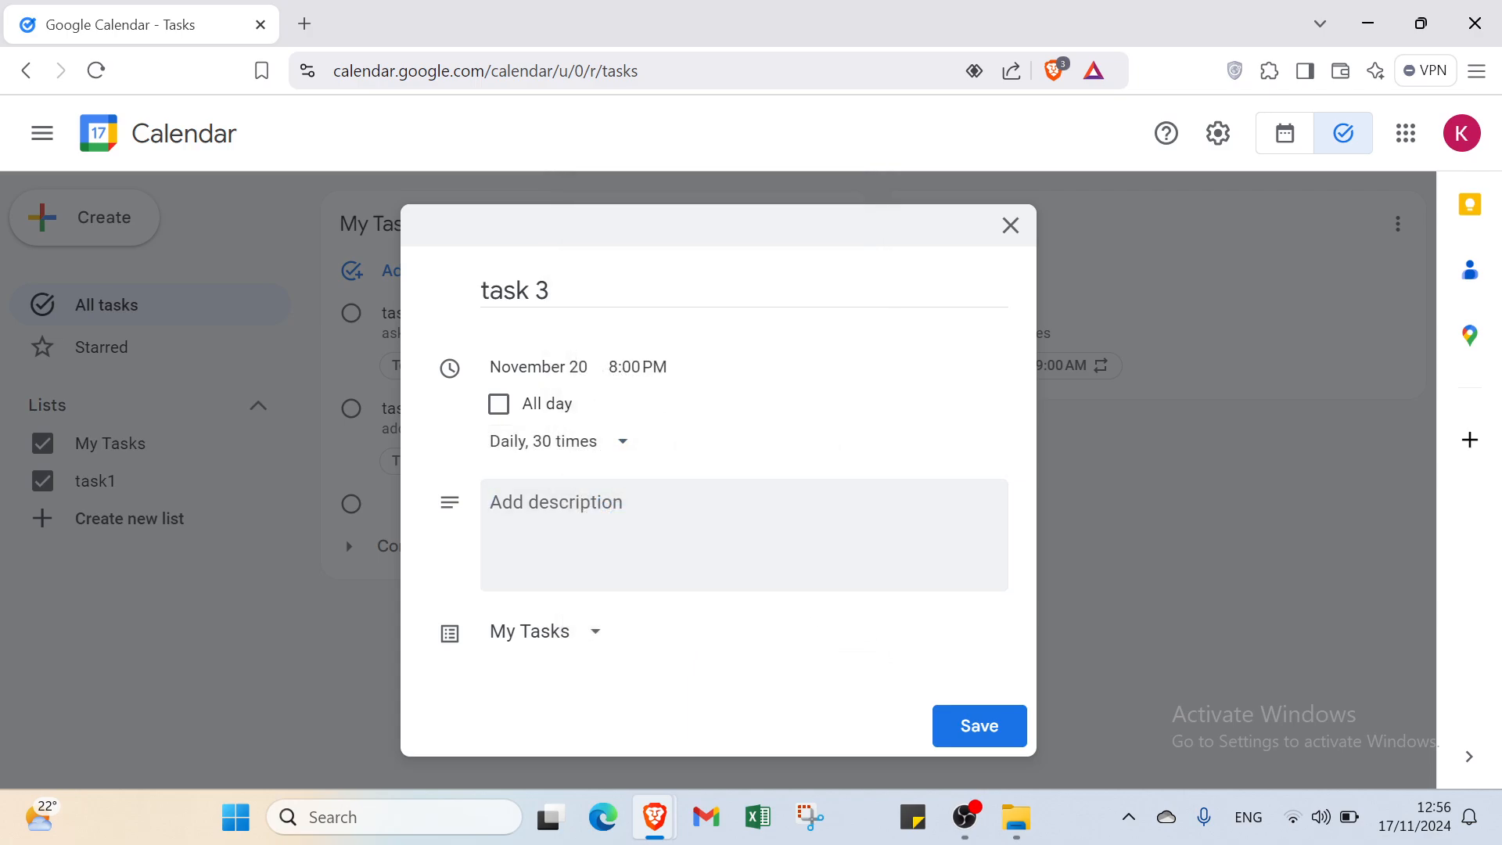
Add the description "asking for advices" to the task and save it in My Tasks
text(asking)
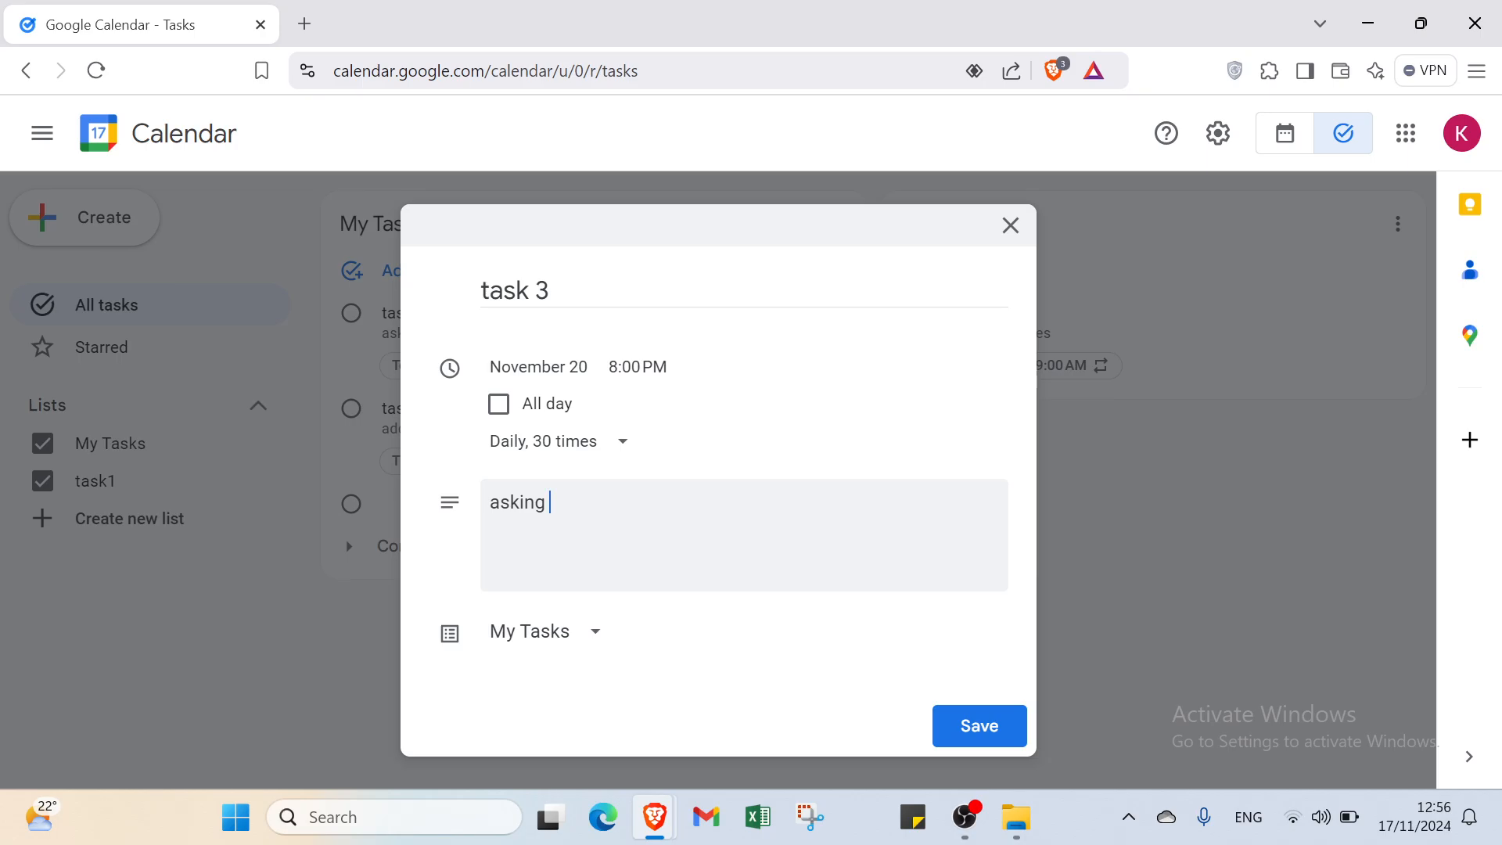
text(dvices)
click(1005, 725)
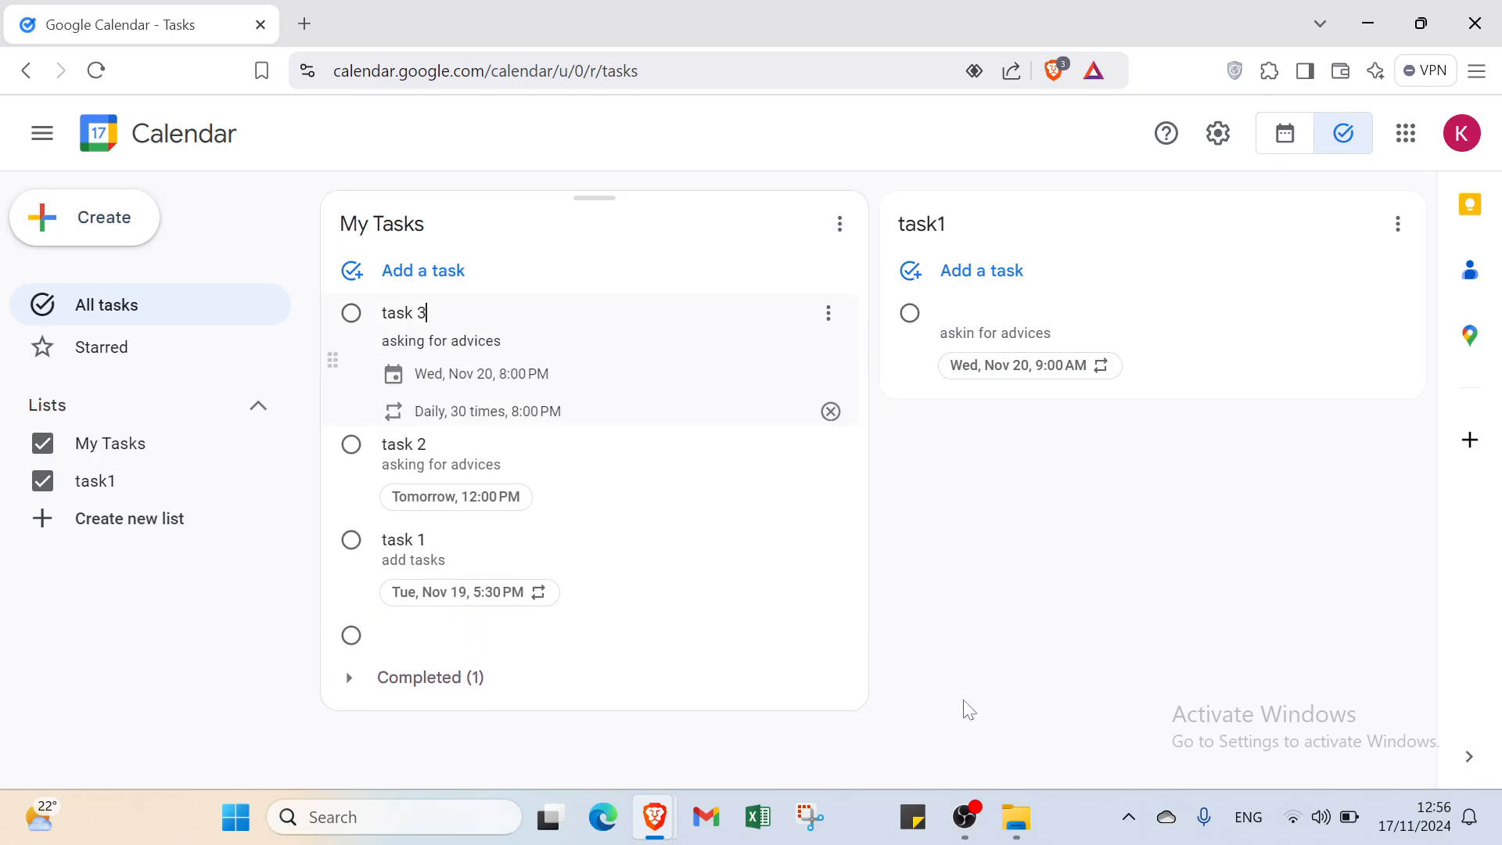
click(1019, 559)
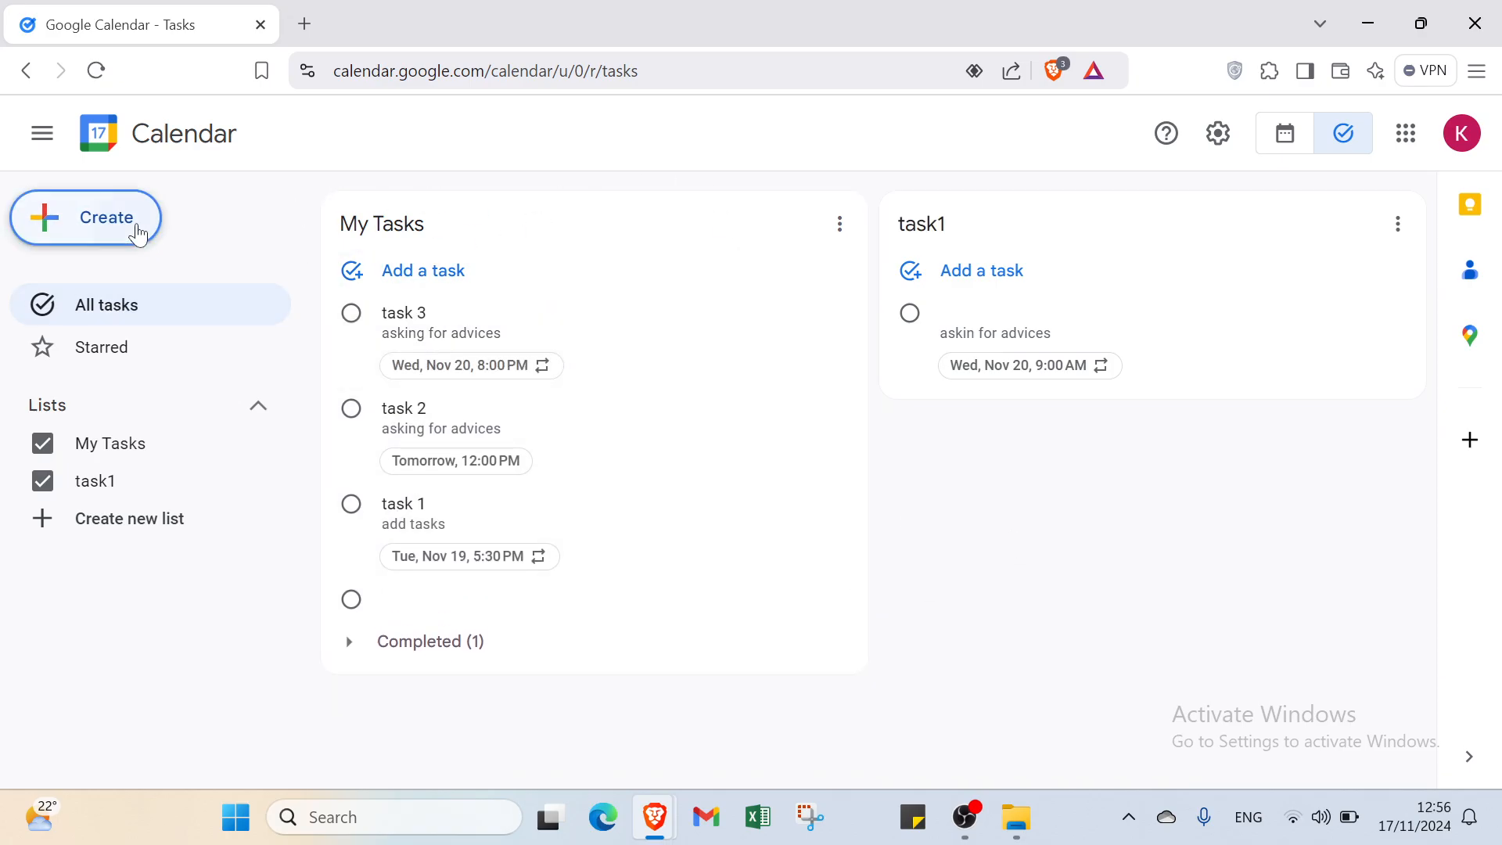
Start a new task titled "task 4" and set its date to November 6
click(138, 227)
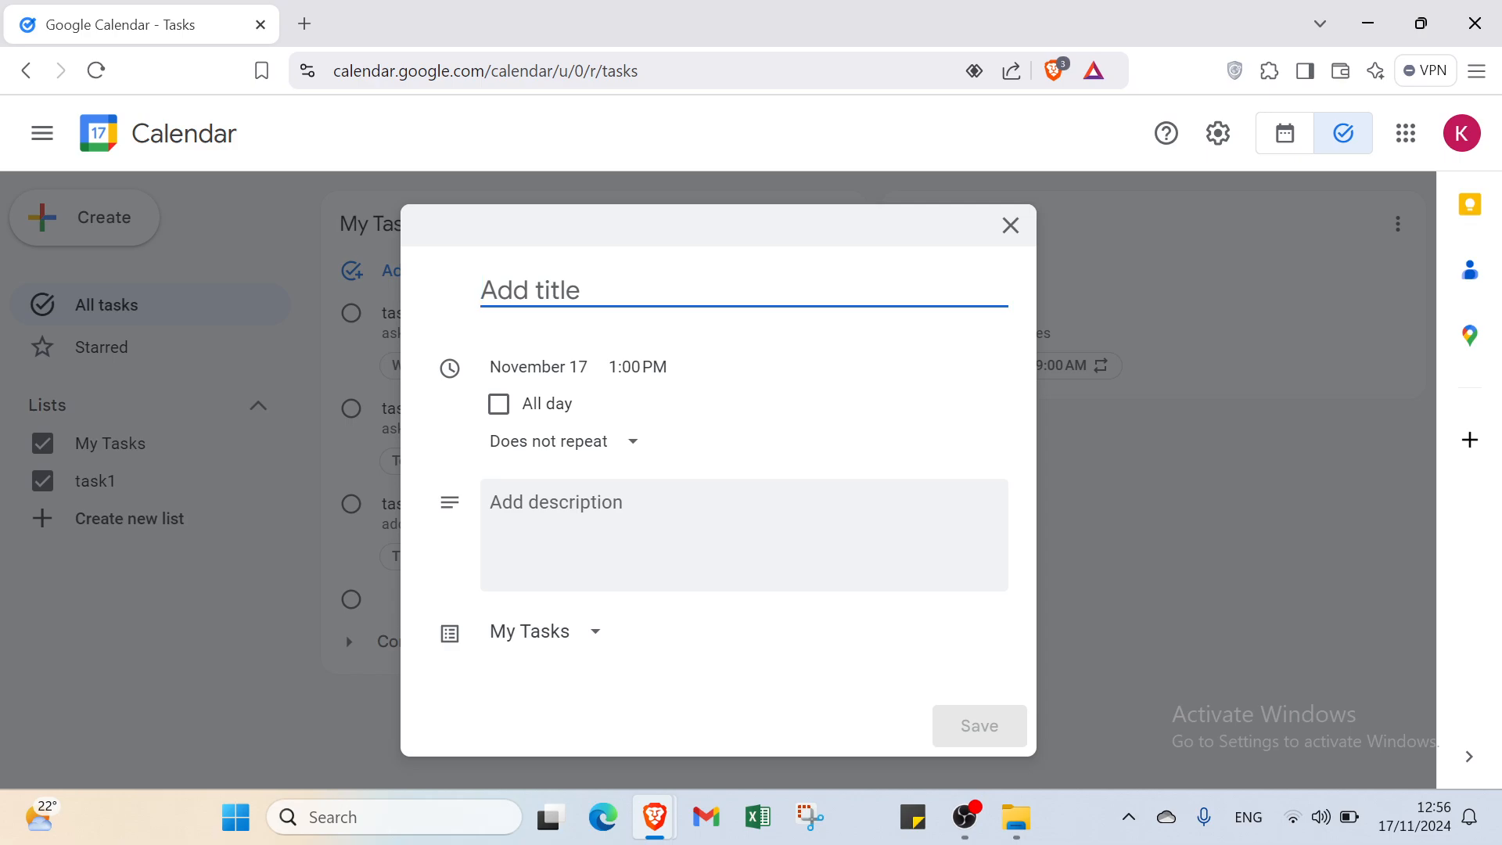
text(task)
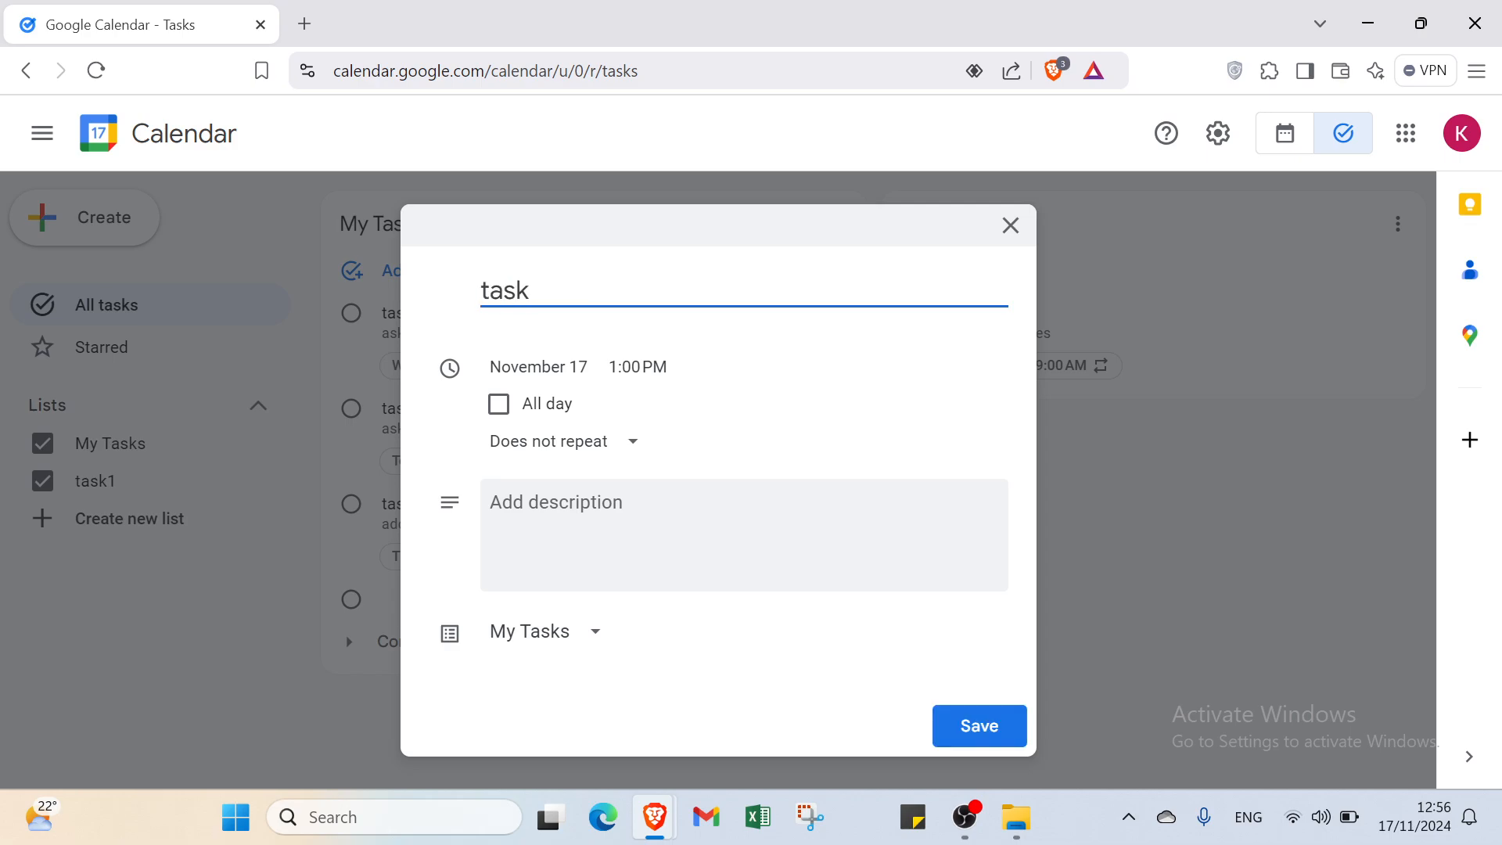
text( 4)
click(516, 366)
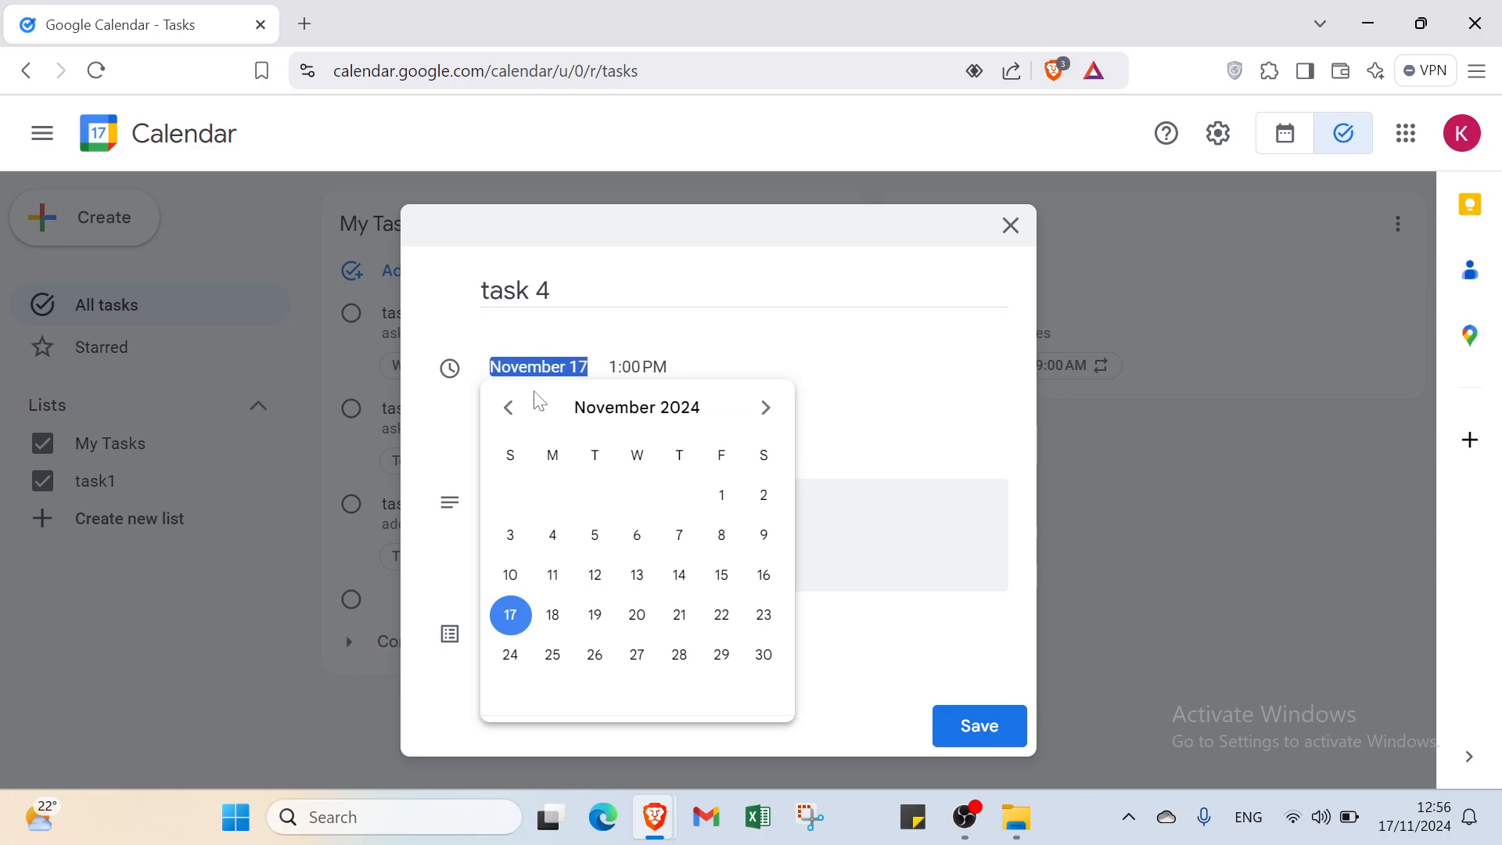
click(640, 539)
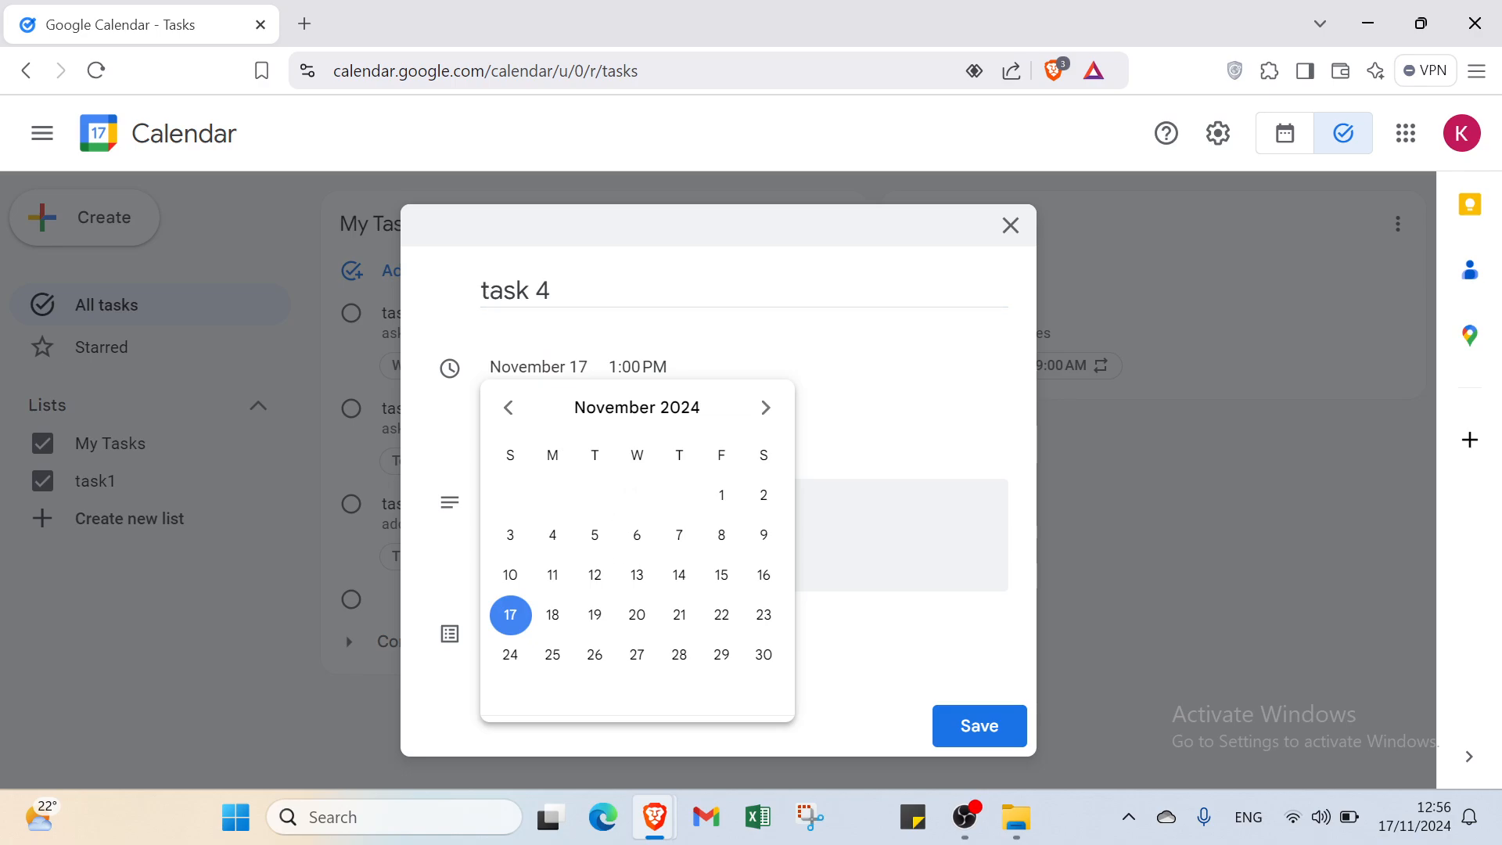
Make task 4 an all-day task that repeats monthly on day 17
click(626, 367)
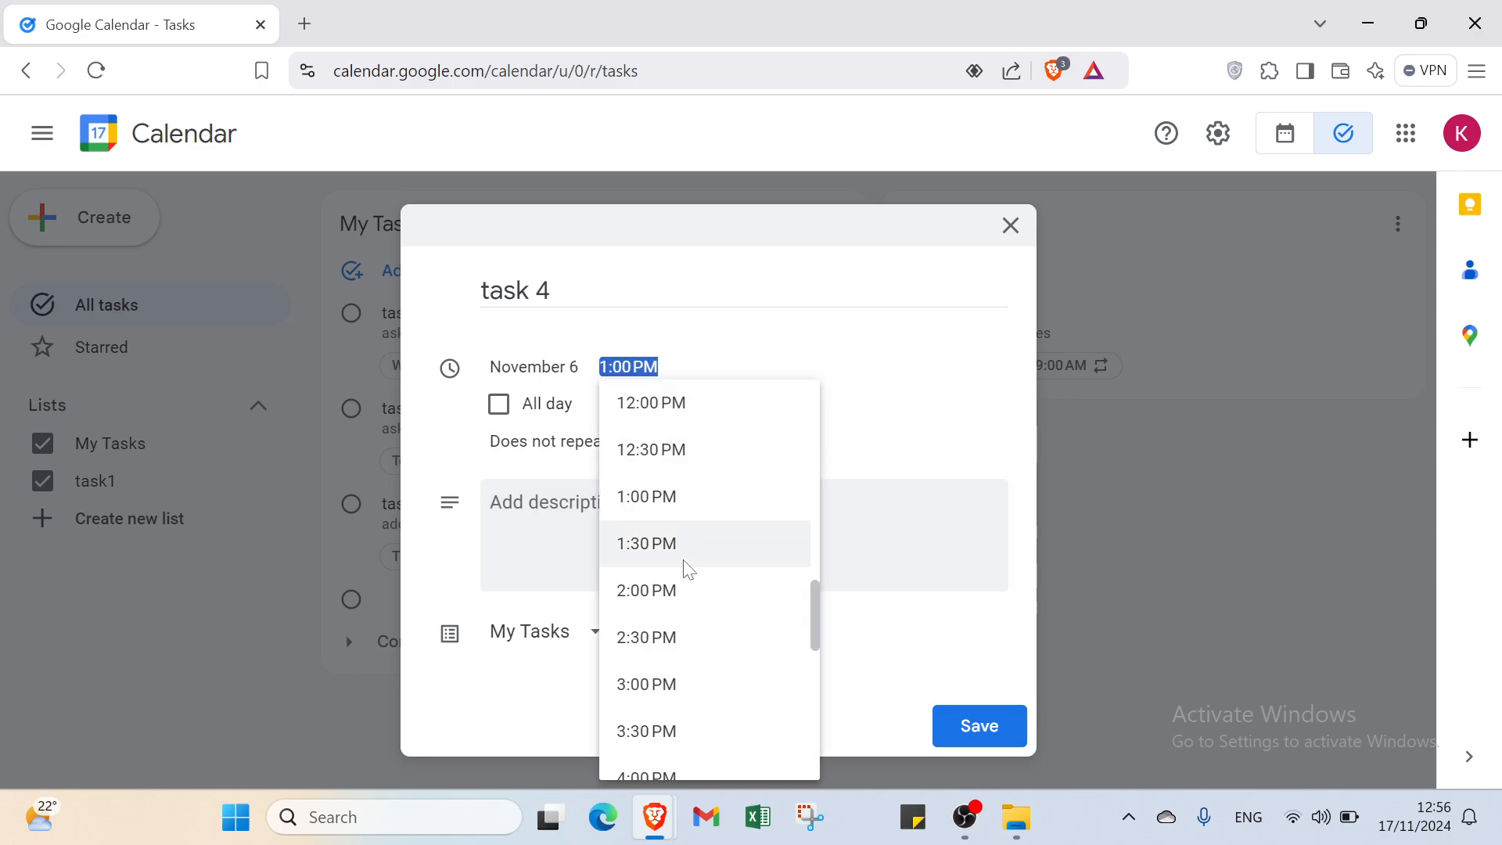
click(685, 602)
click(504, 405)
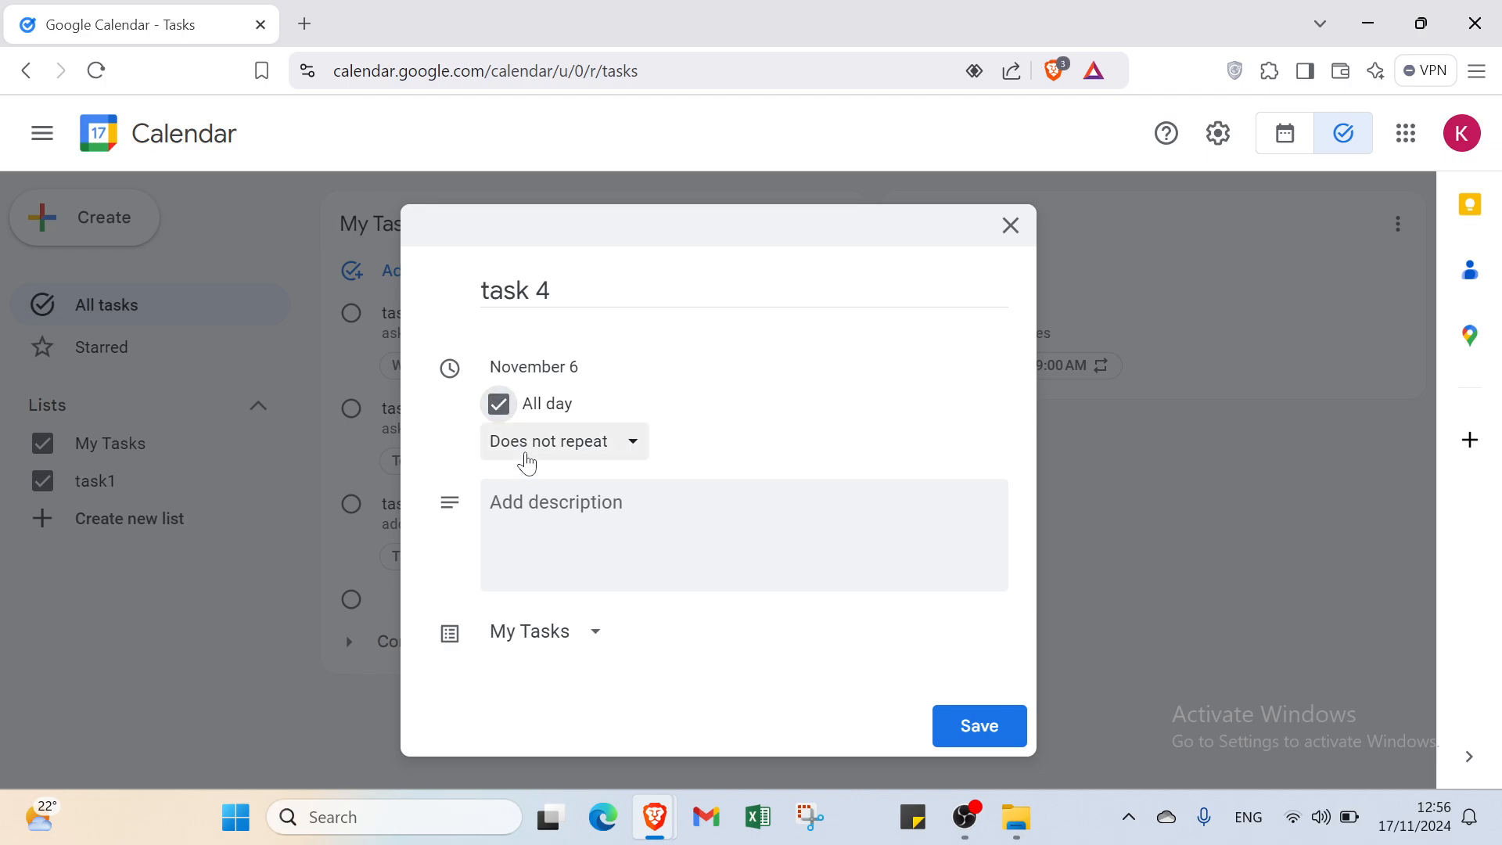
click(523, 448)
click(545, 601)
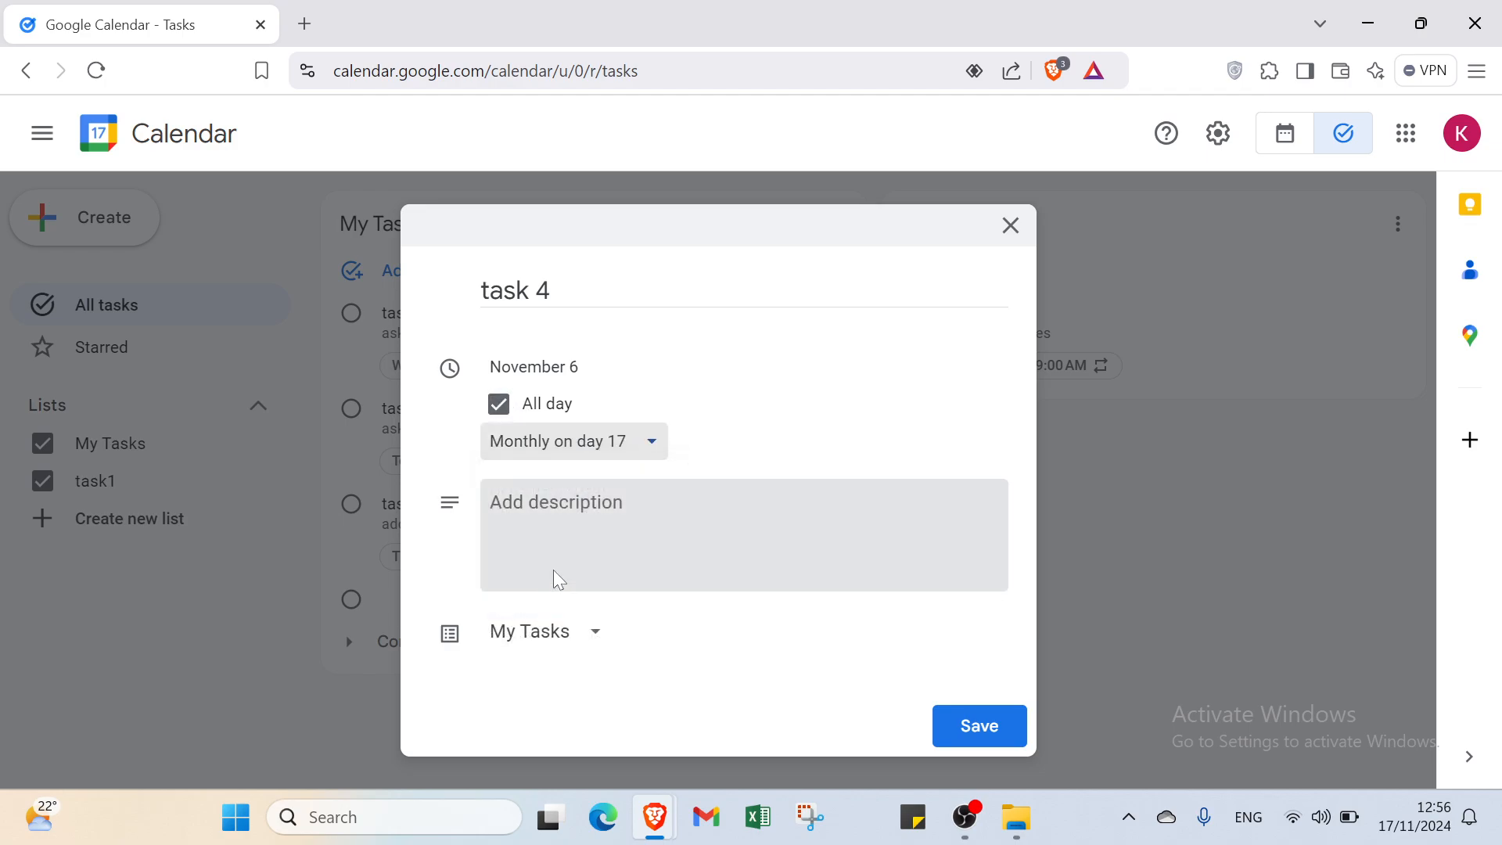
Add the description "tasks alright" to task 4 and save it in My Tasks
click(553, 578)
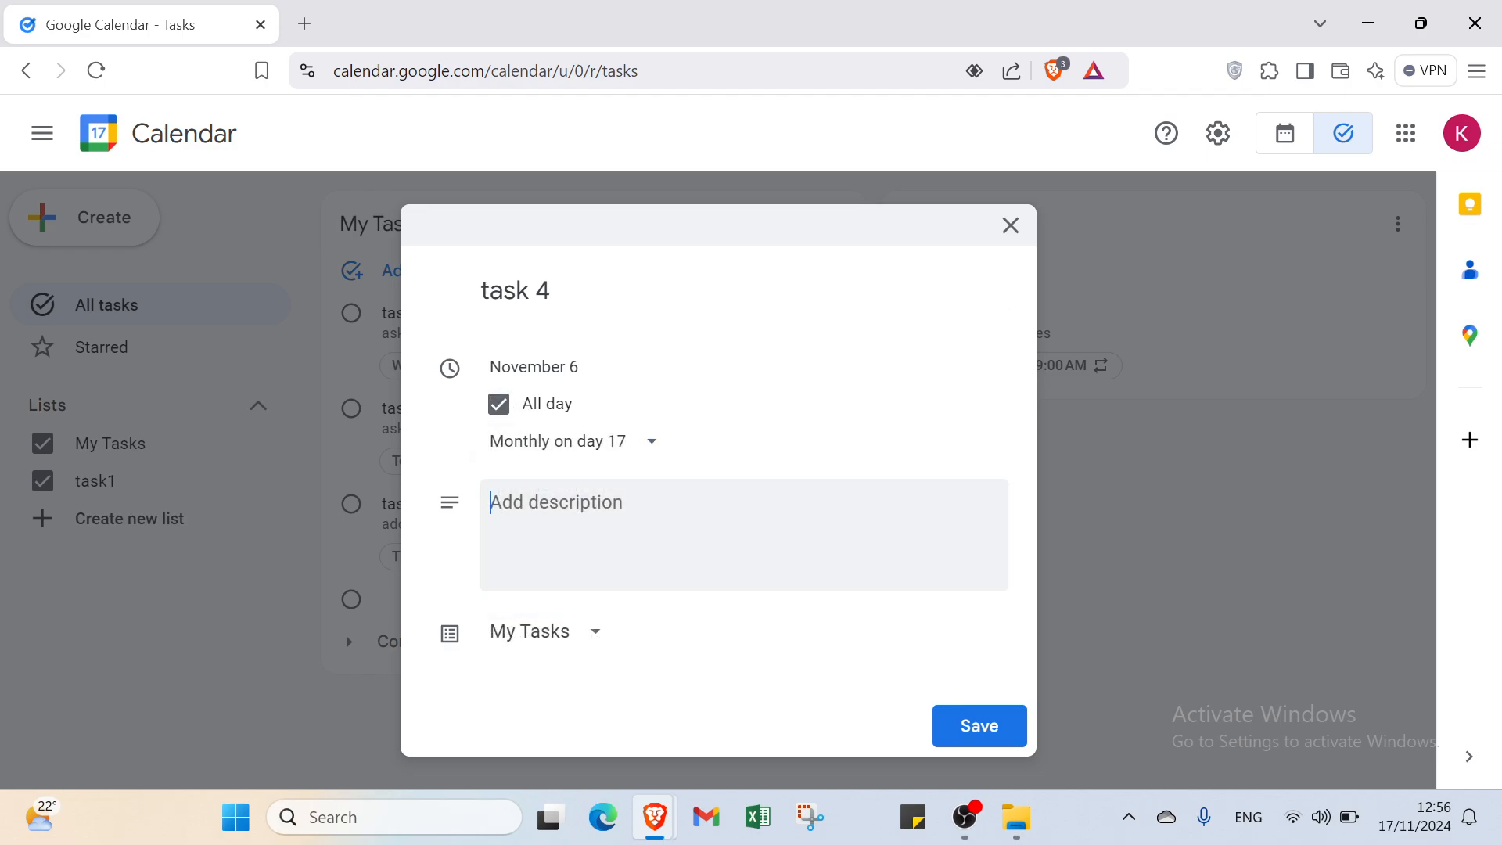
text(tasks alriht)
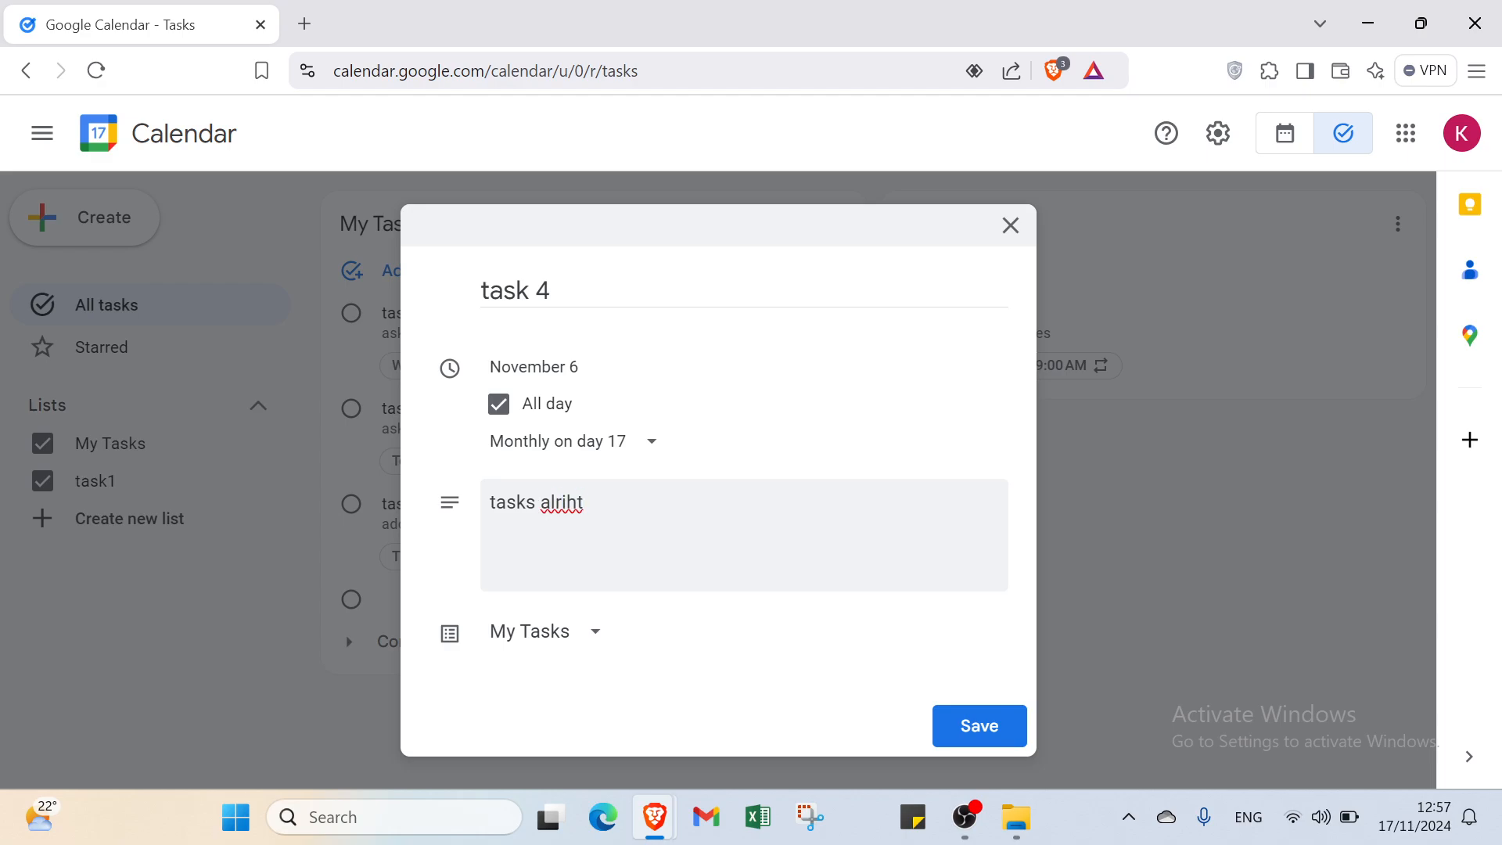
text(g)
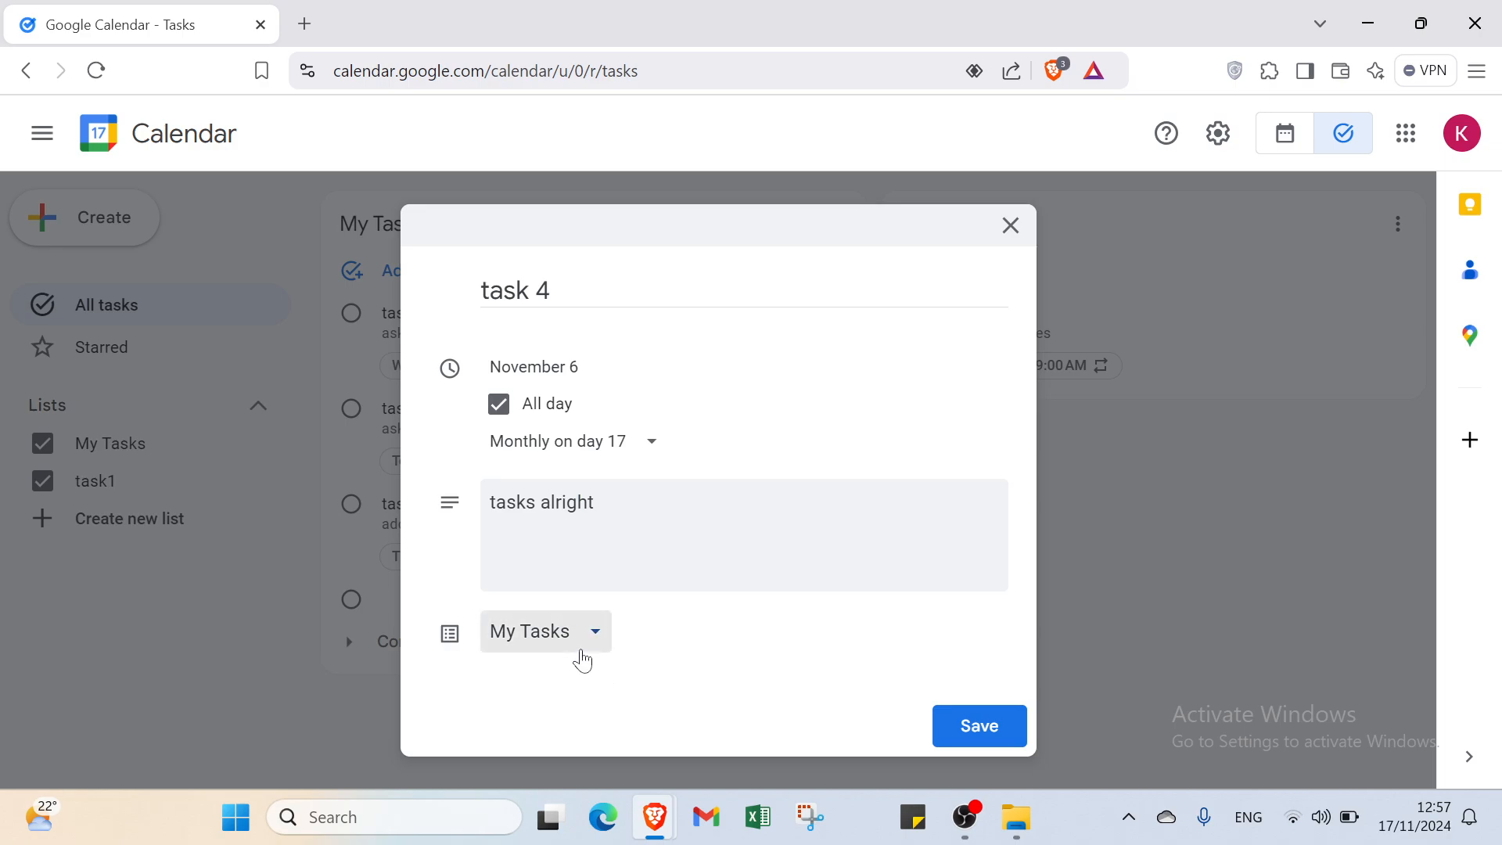
click(579, 640)
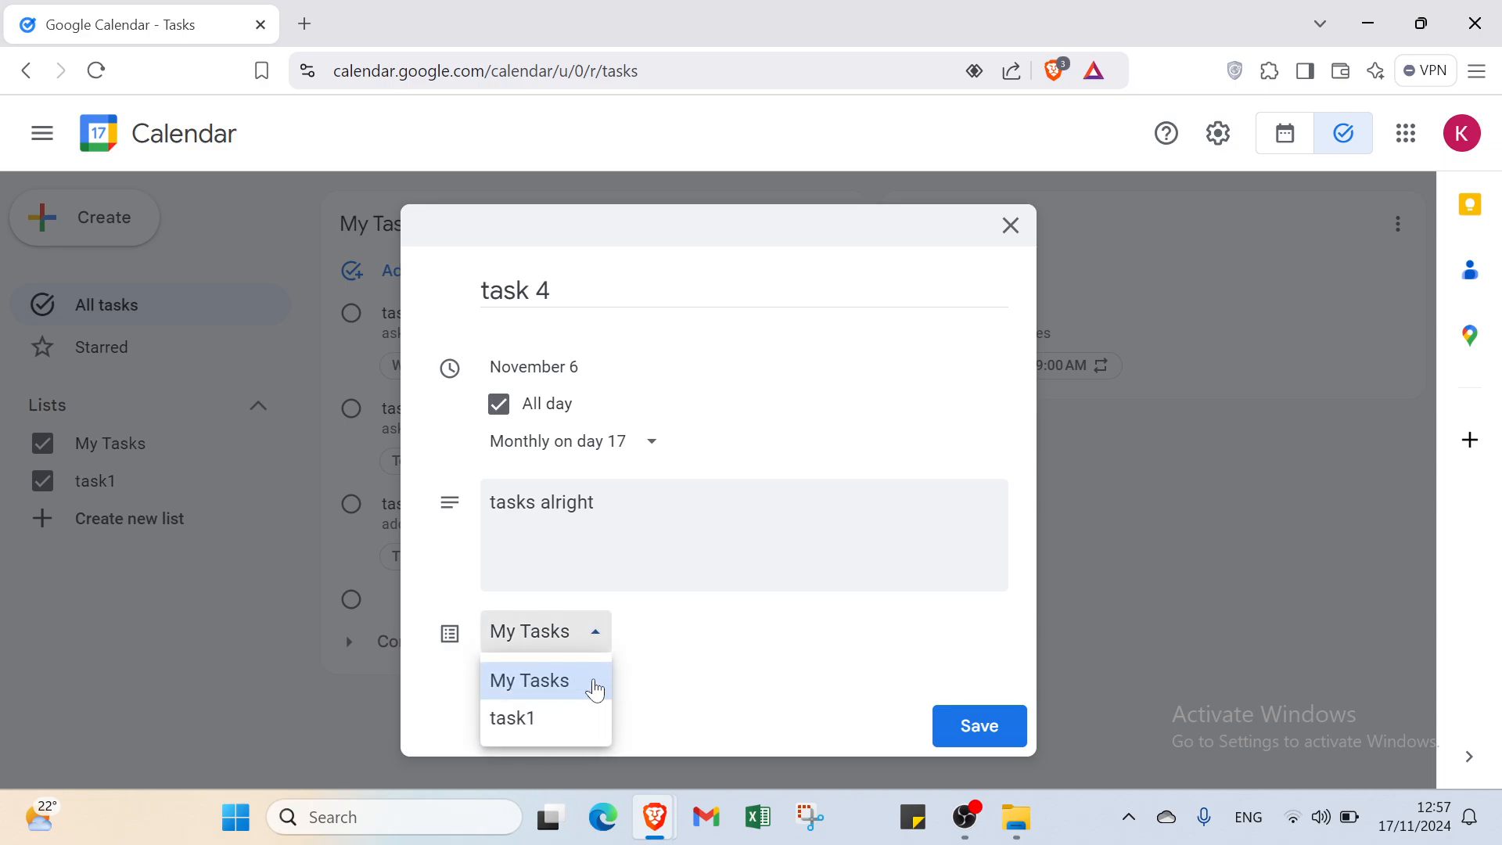
click(708, 673)
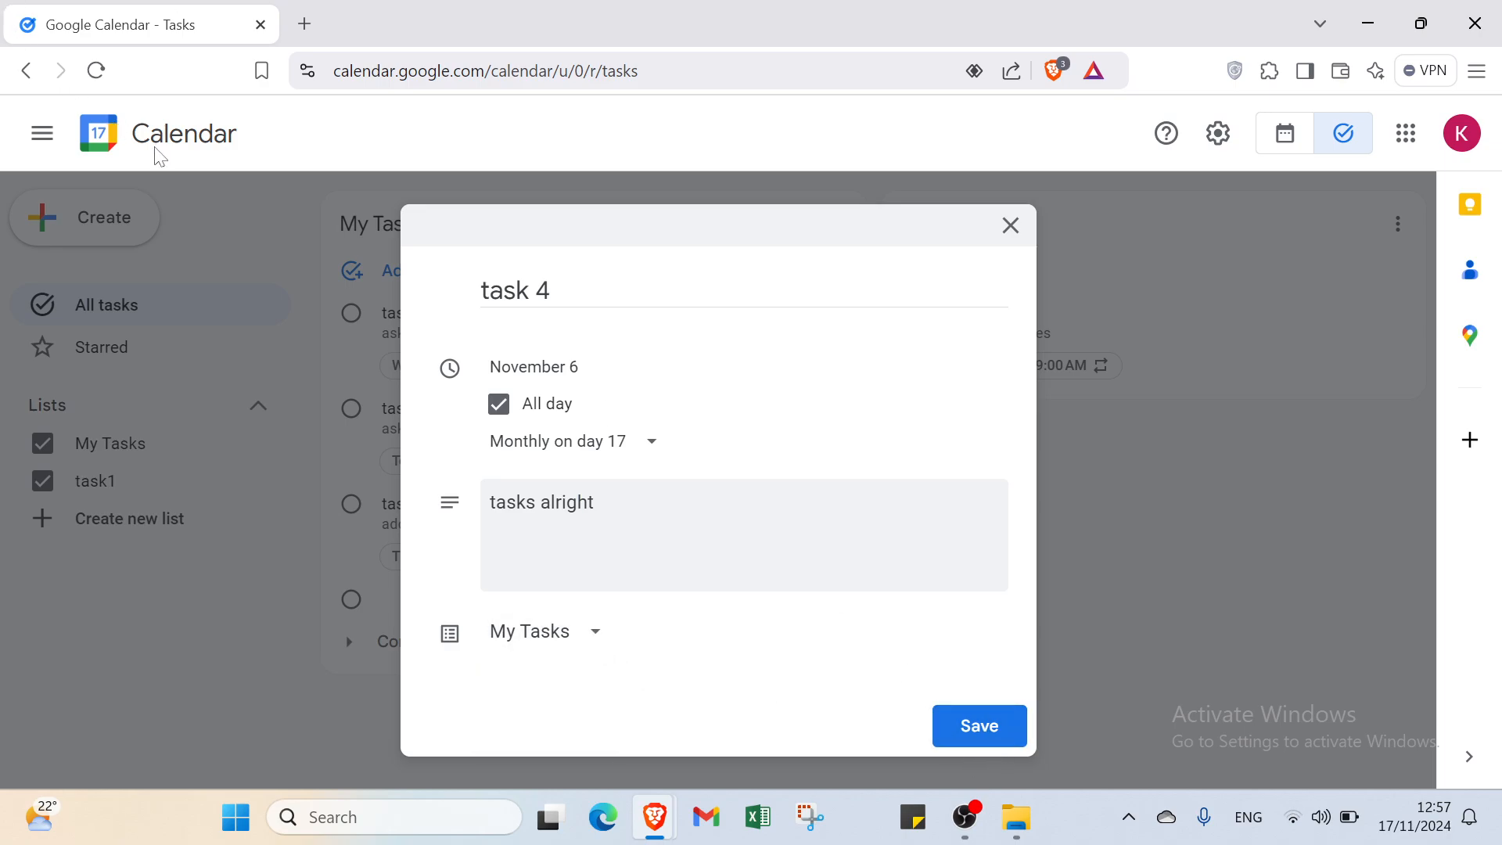
click(956, 727)
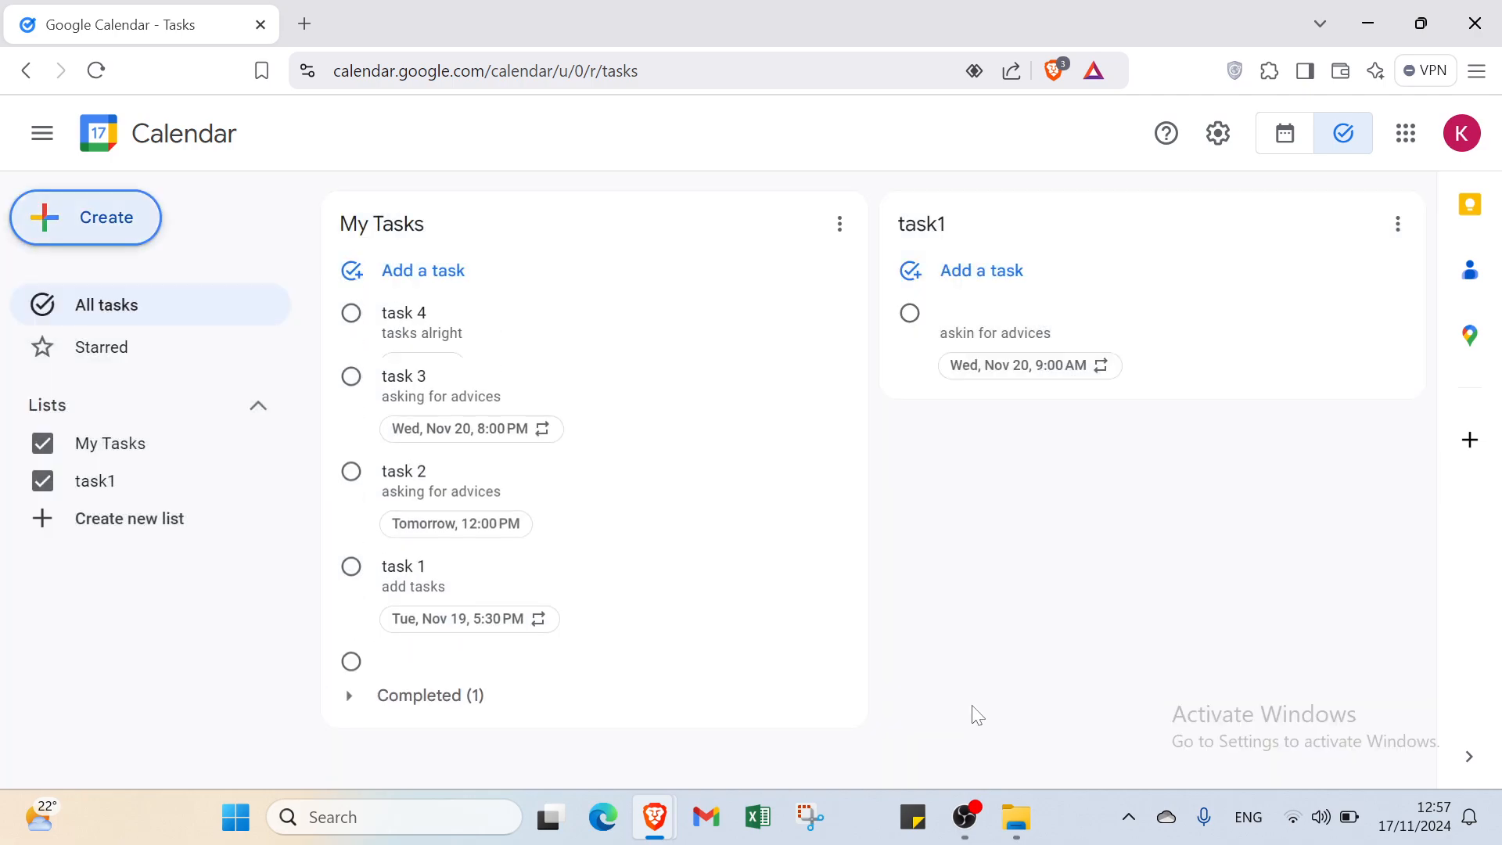
Add an untitled starred task assigned to the task1 list and mark it complete
click(238, 356)
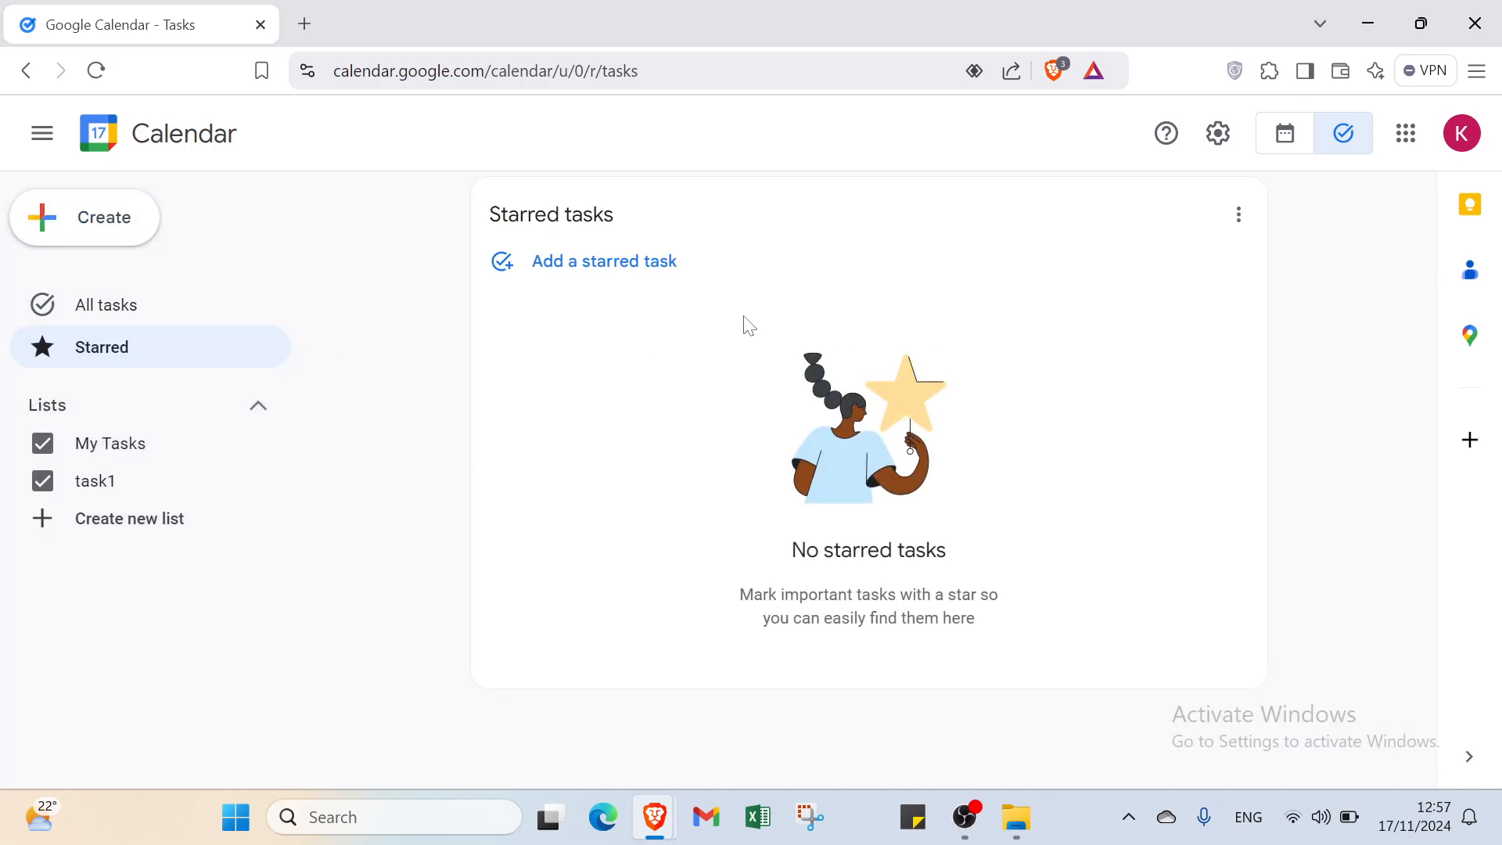
click(664, 270)
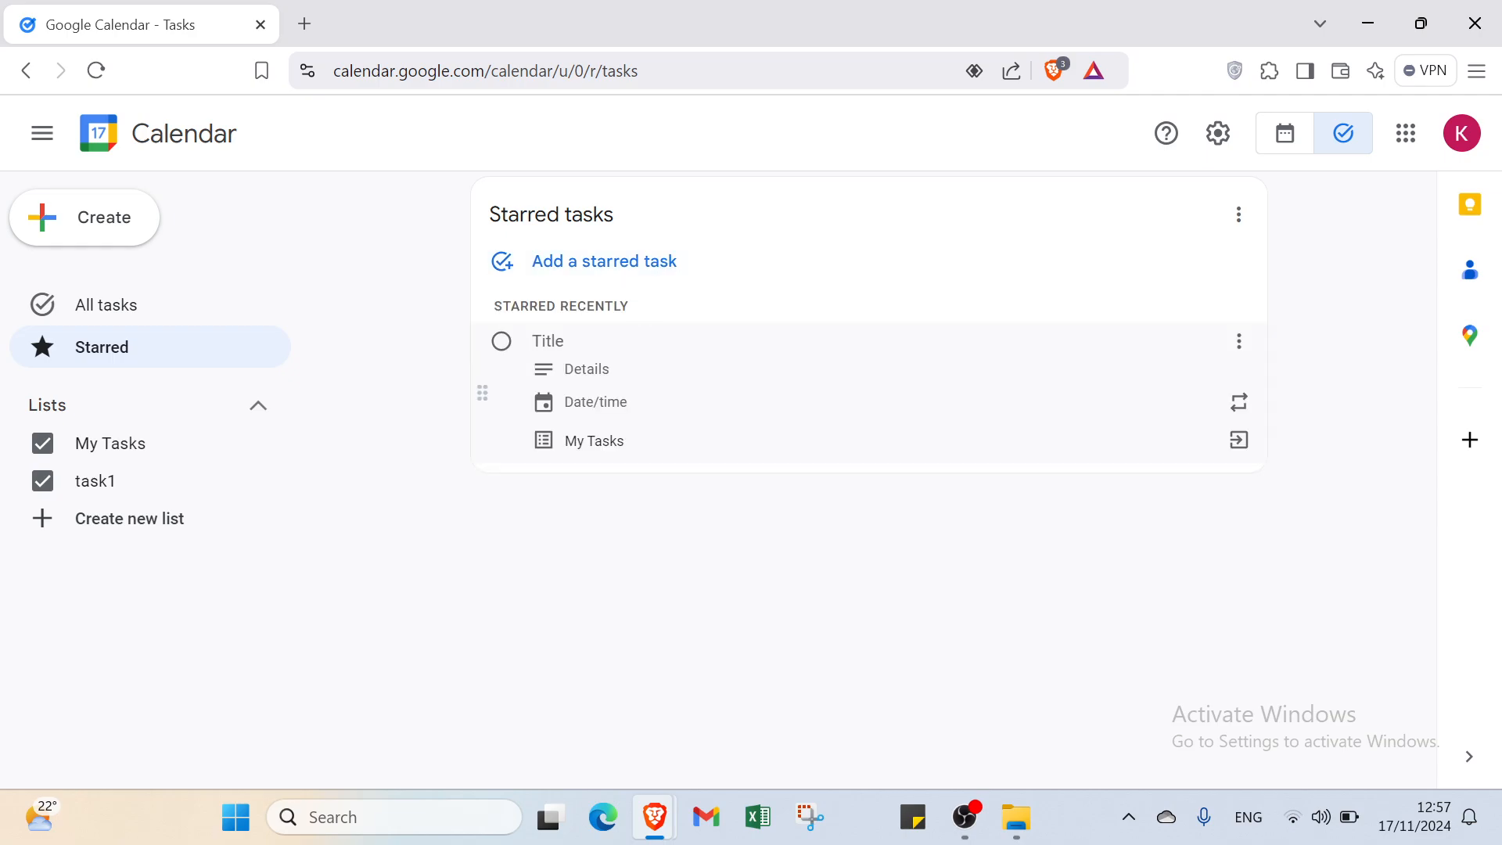
click(621, 402)
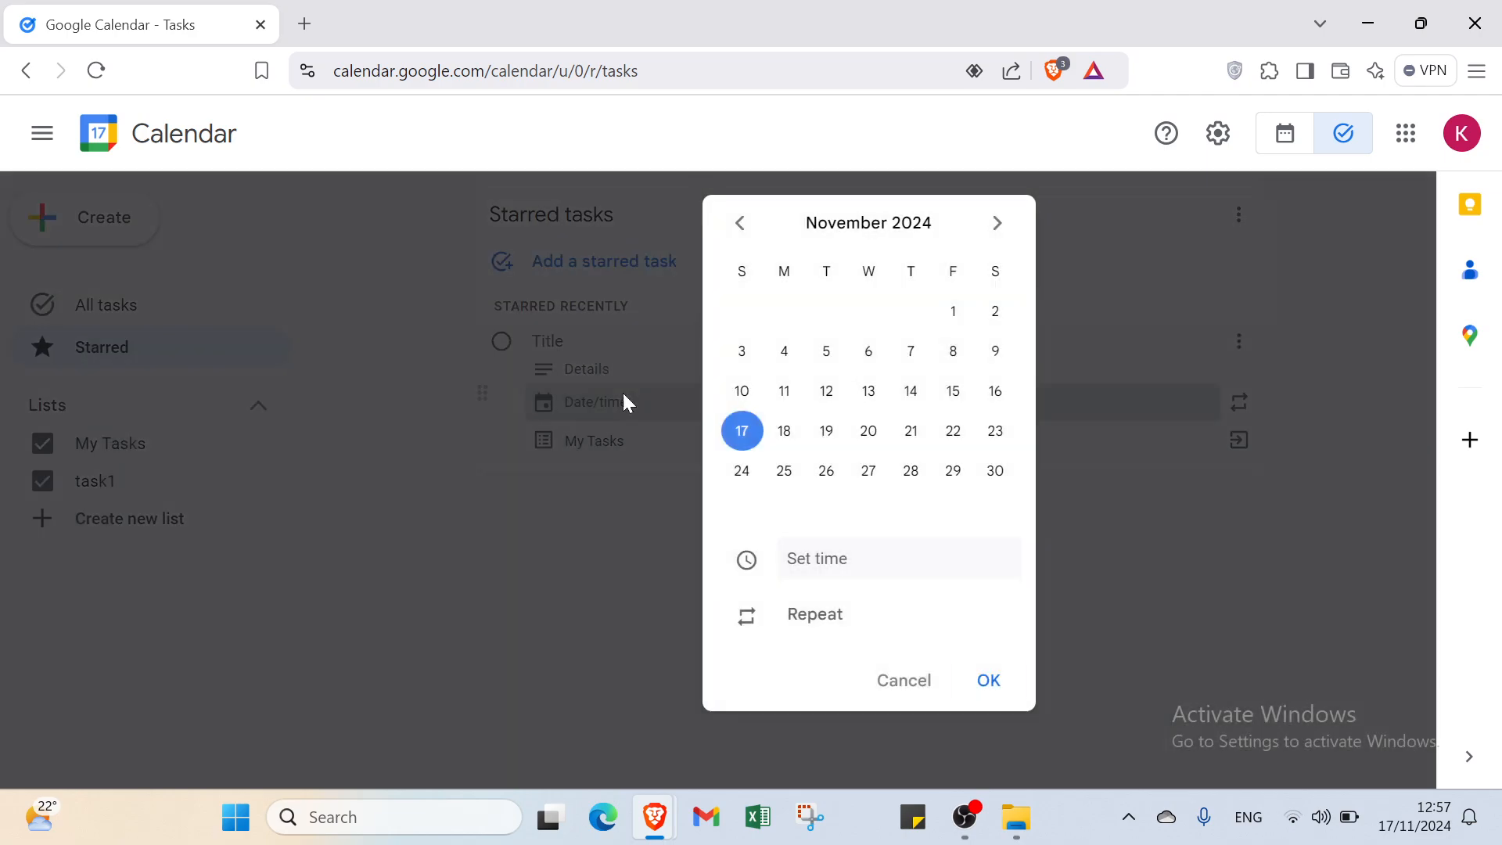
click(675, 489)
click(648, 452)
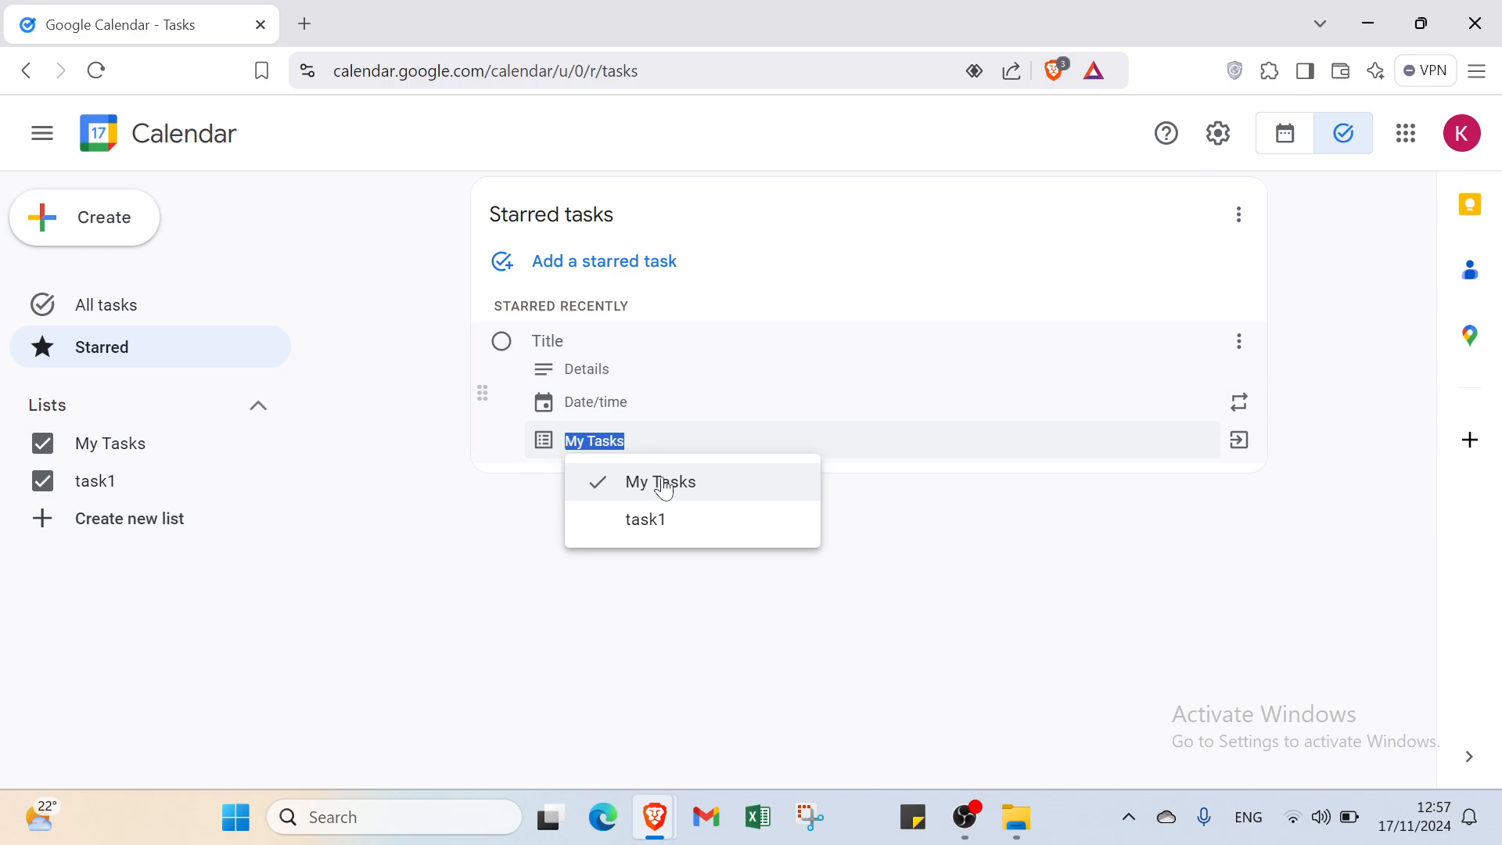
click(654, 519)
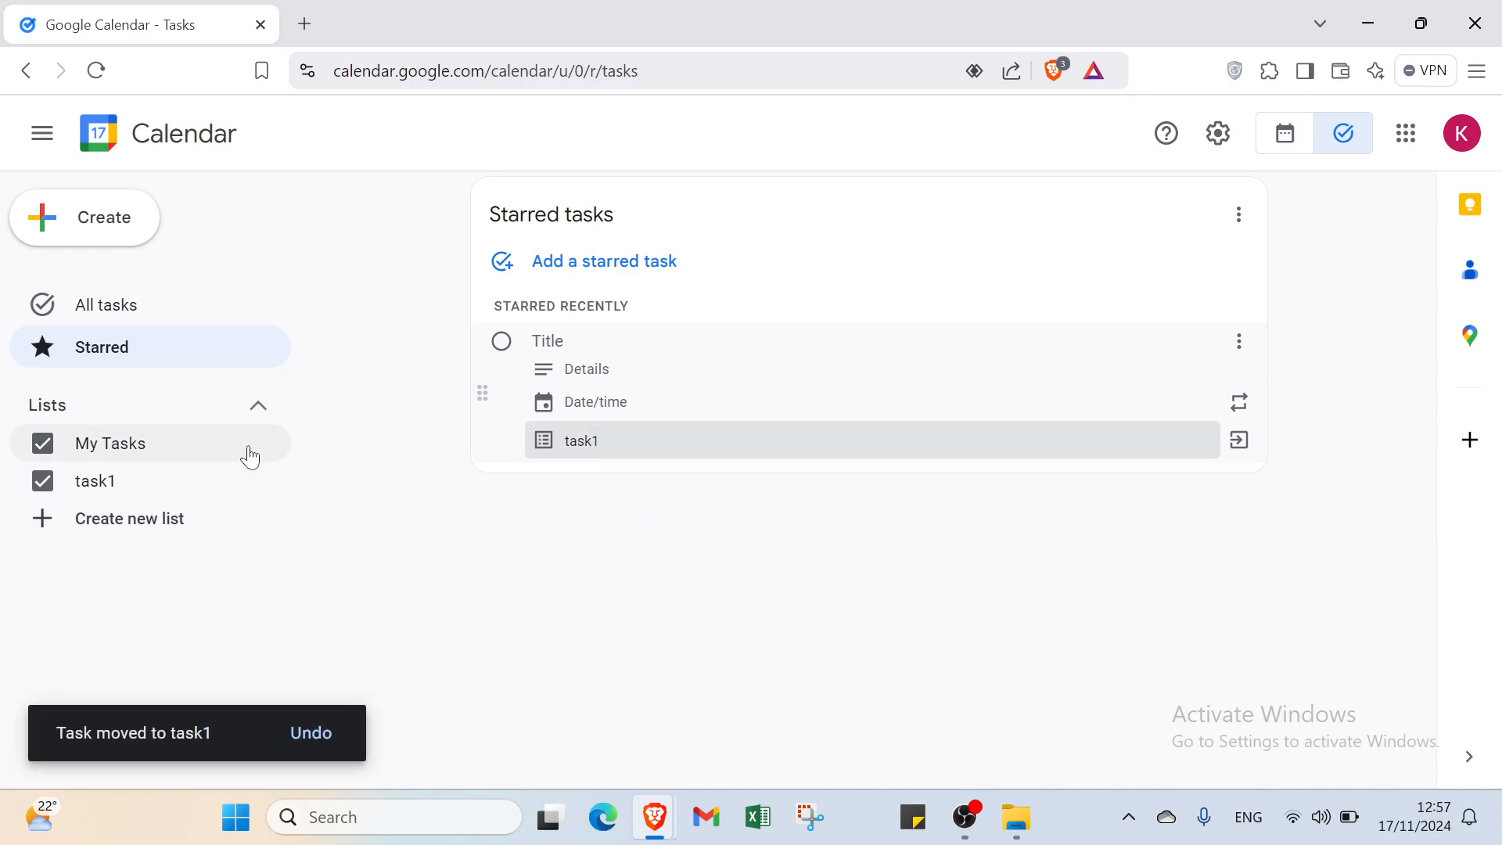
click(908, 677)
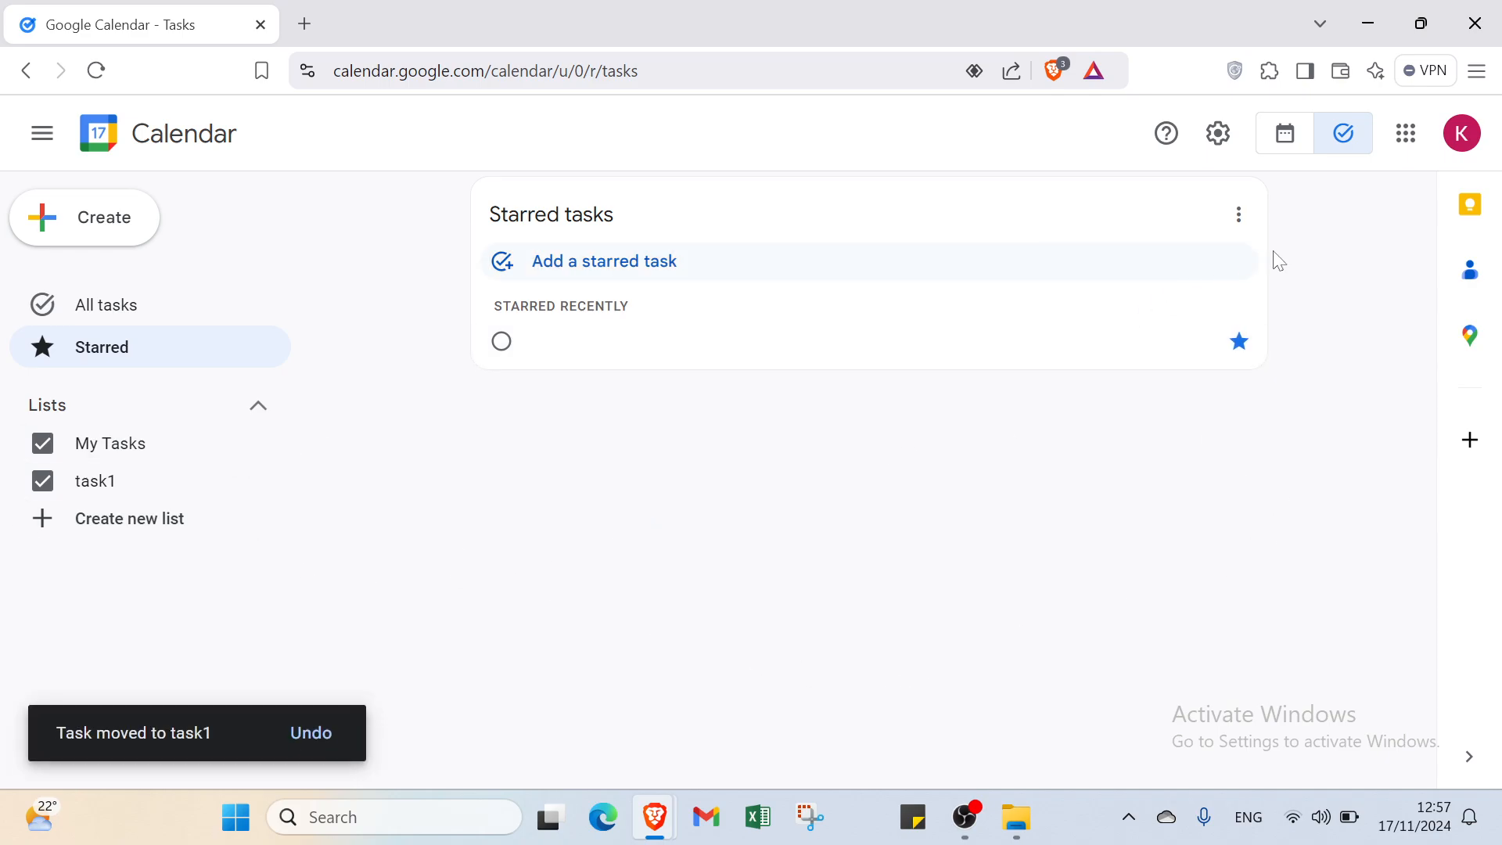
click(524, 341)
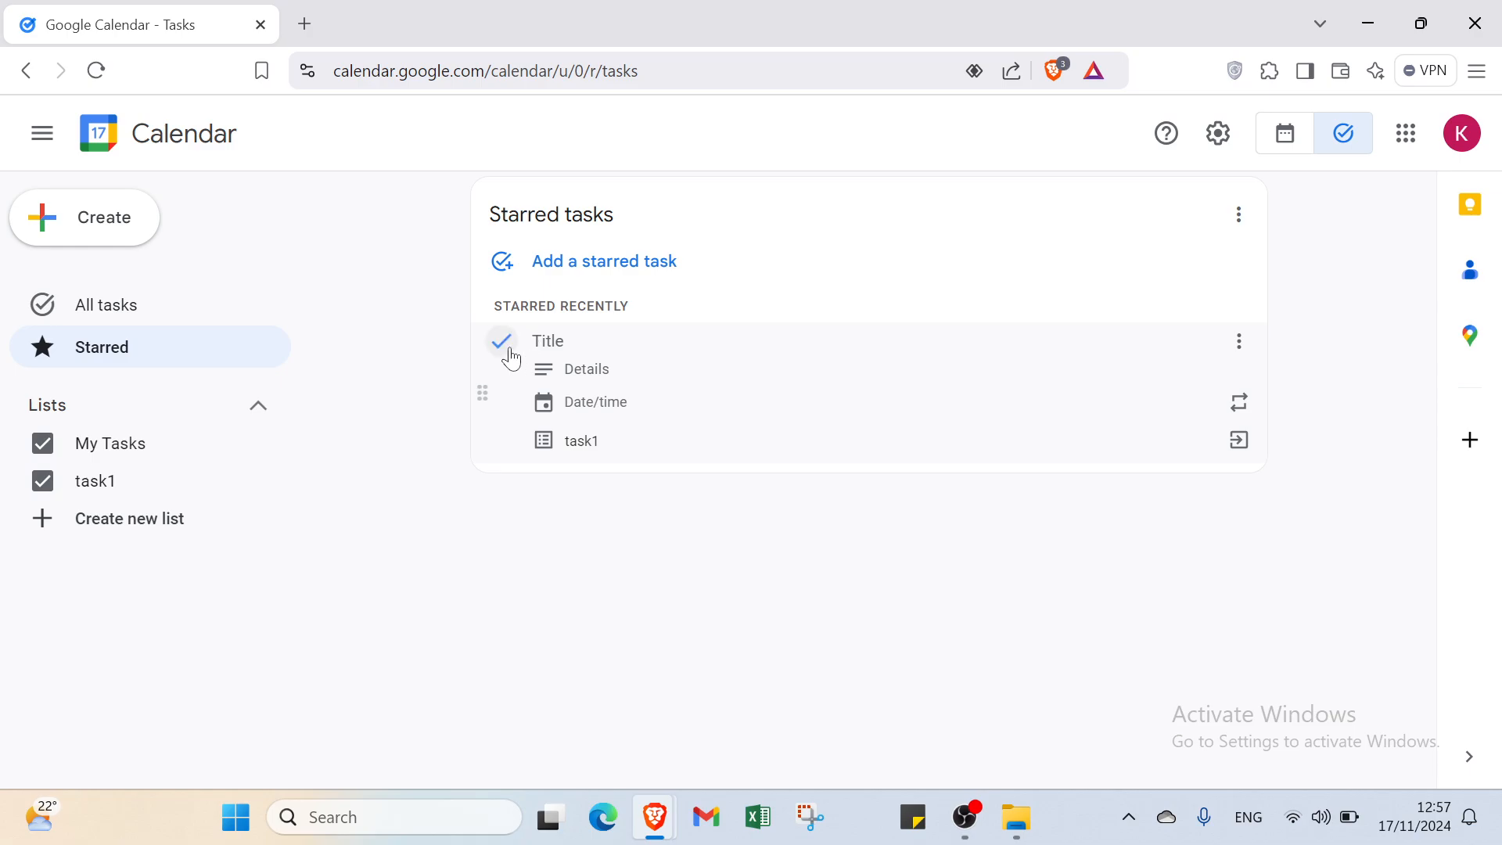
click(504, 344)
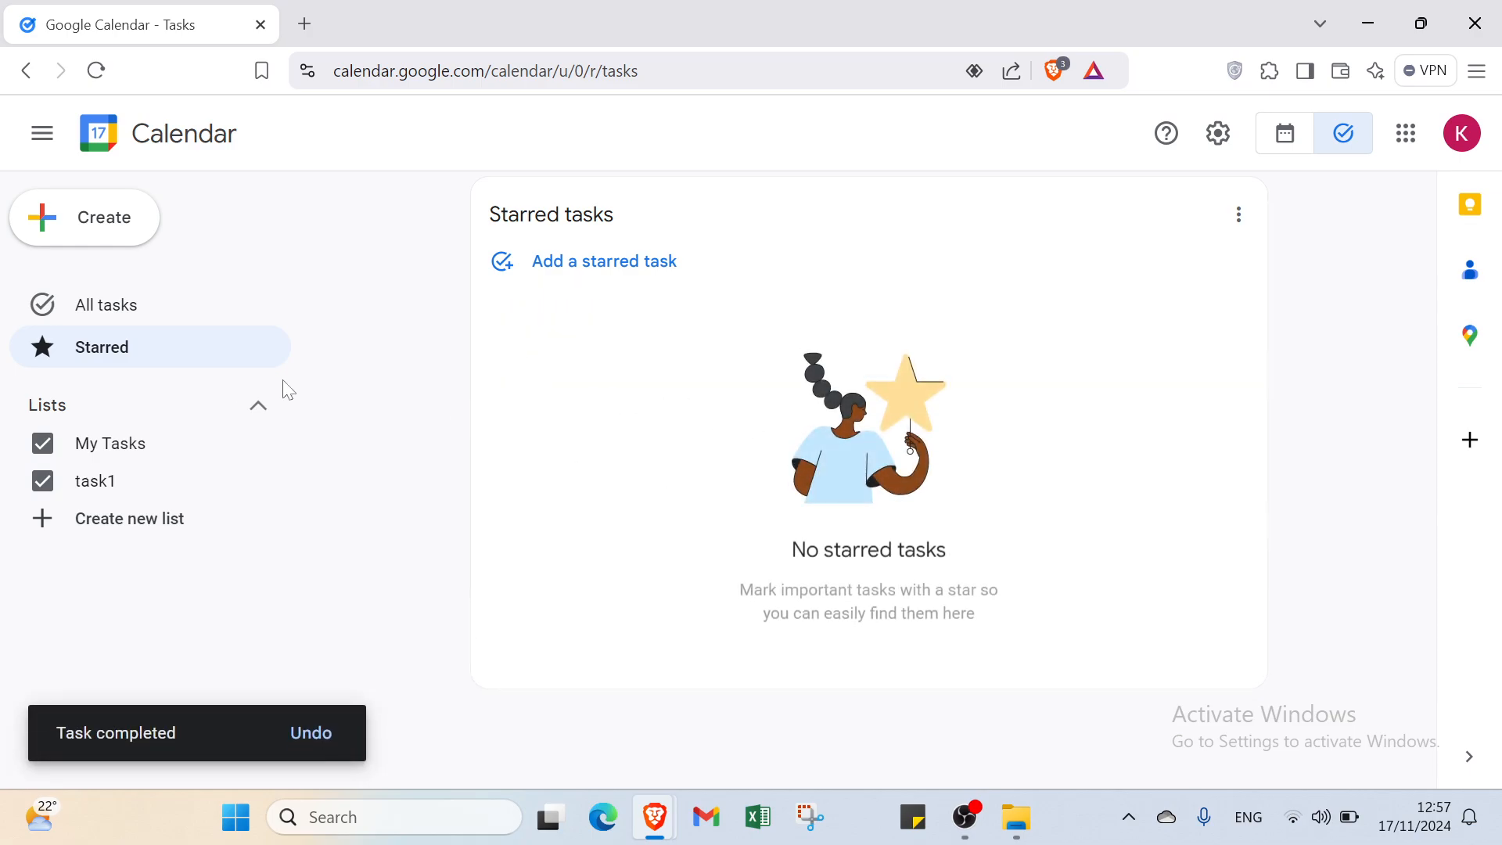
Hide the My Tasks and task1 lists and switch to the view of all tasks
click(123, 458)
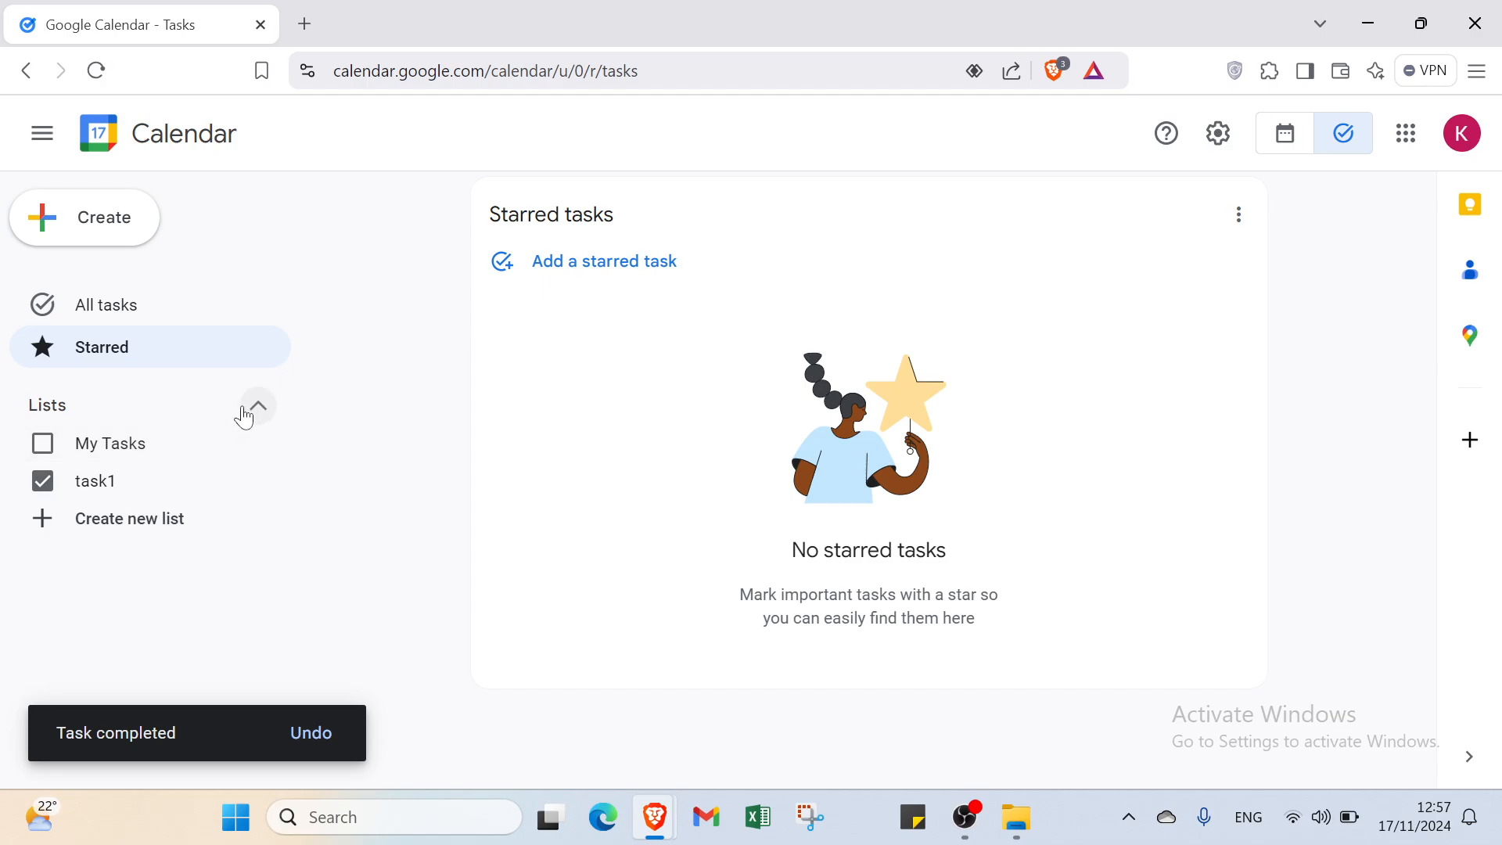
click(156, 495)
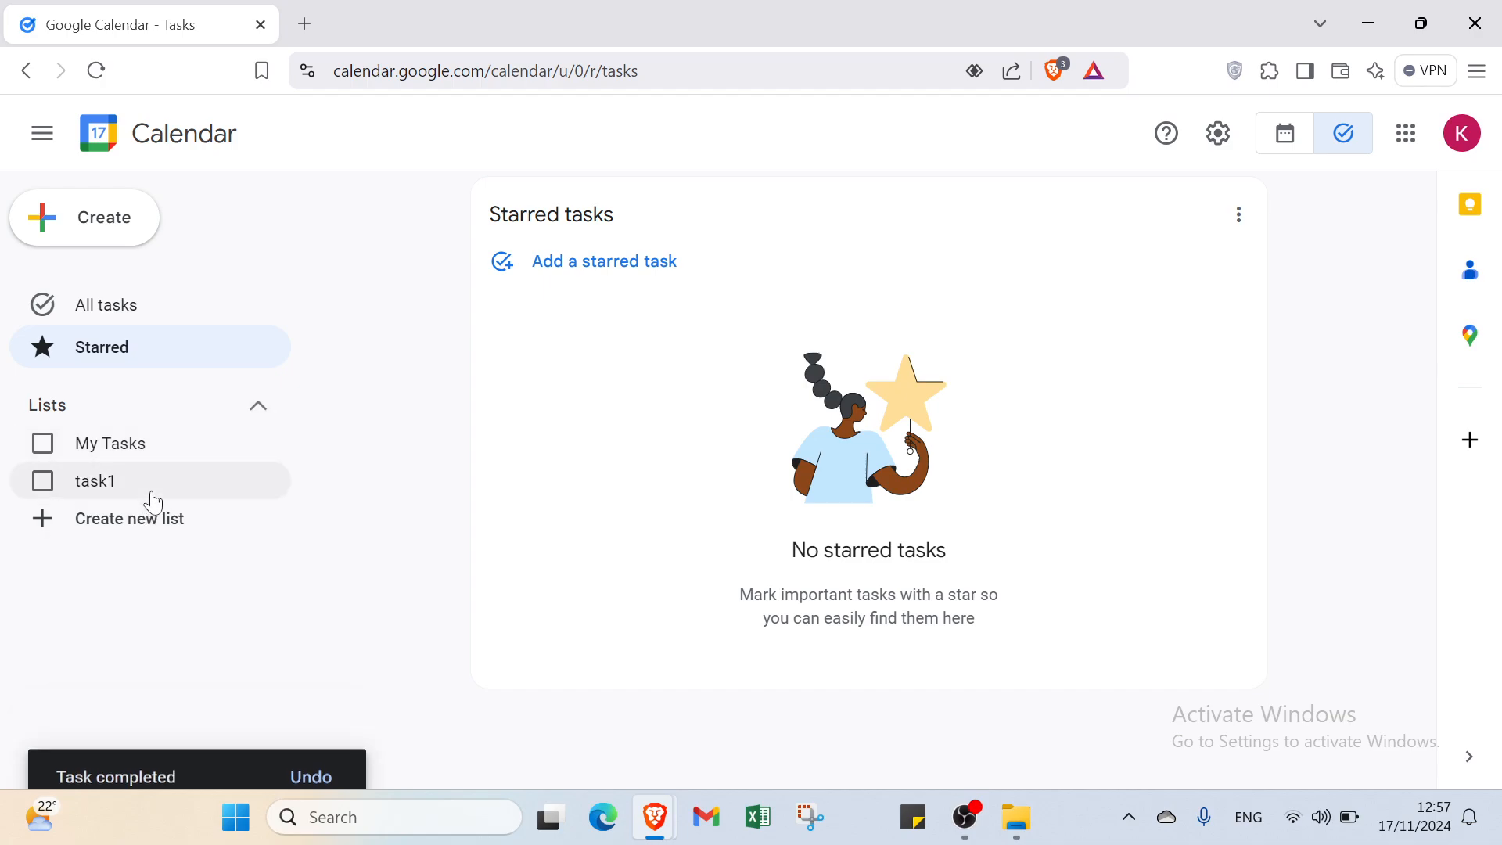
click(147, 313)
Create a new list named "task 1 and 2"
click(158, 516)
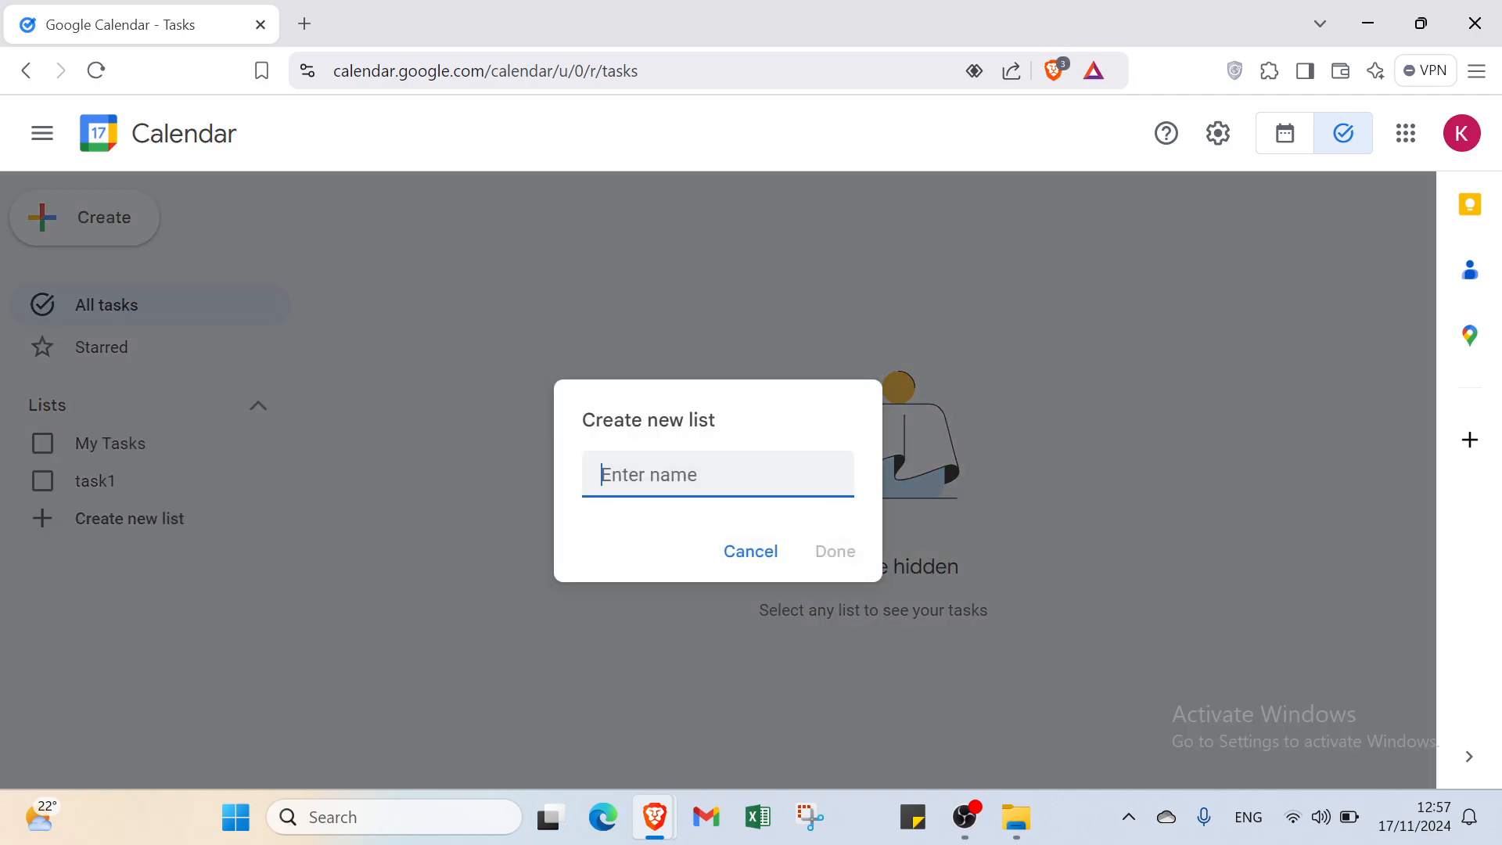
text(task 1 and 2)
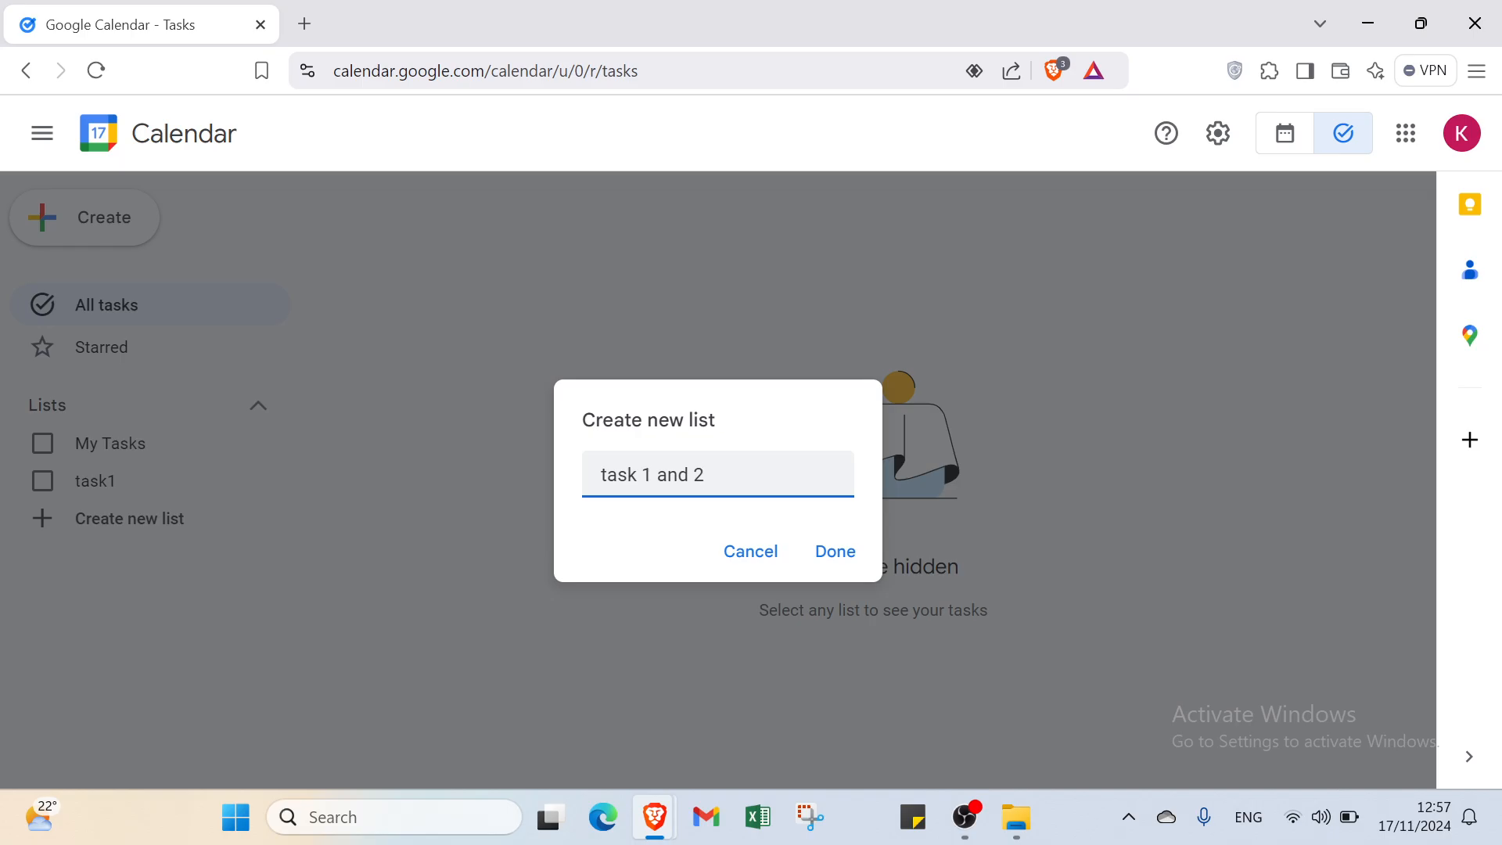
key(Return)
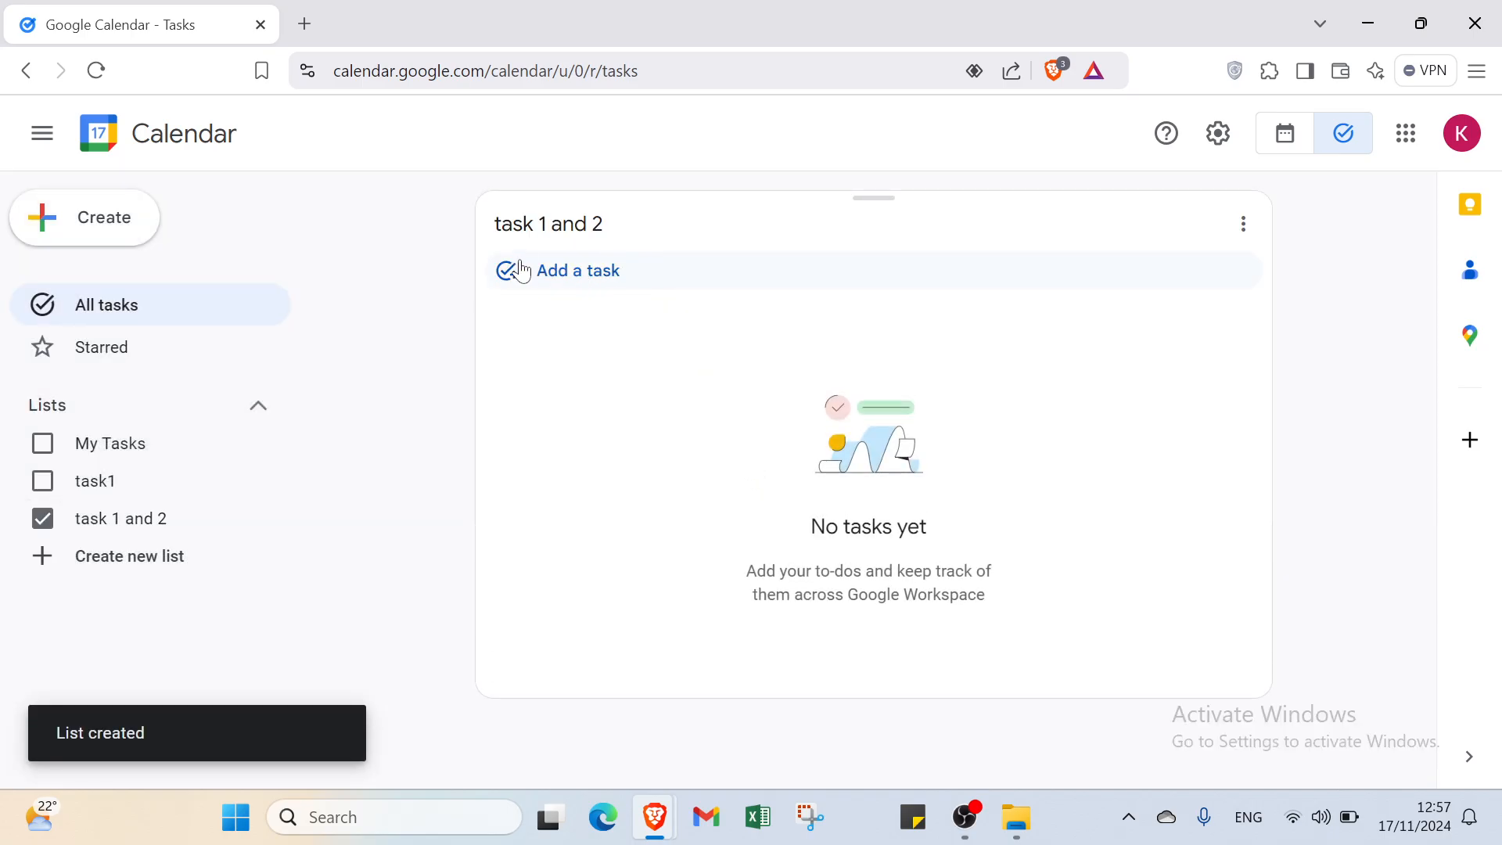
Add a task titled "event" with the details "describing the task" to the task 1 and 2 list
click(574, 280)
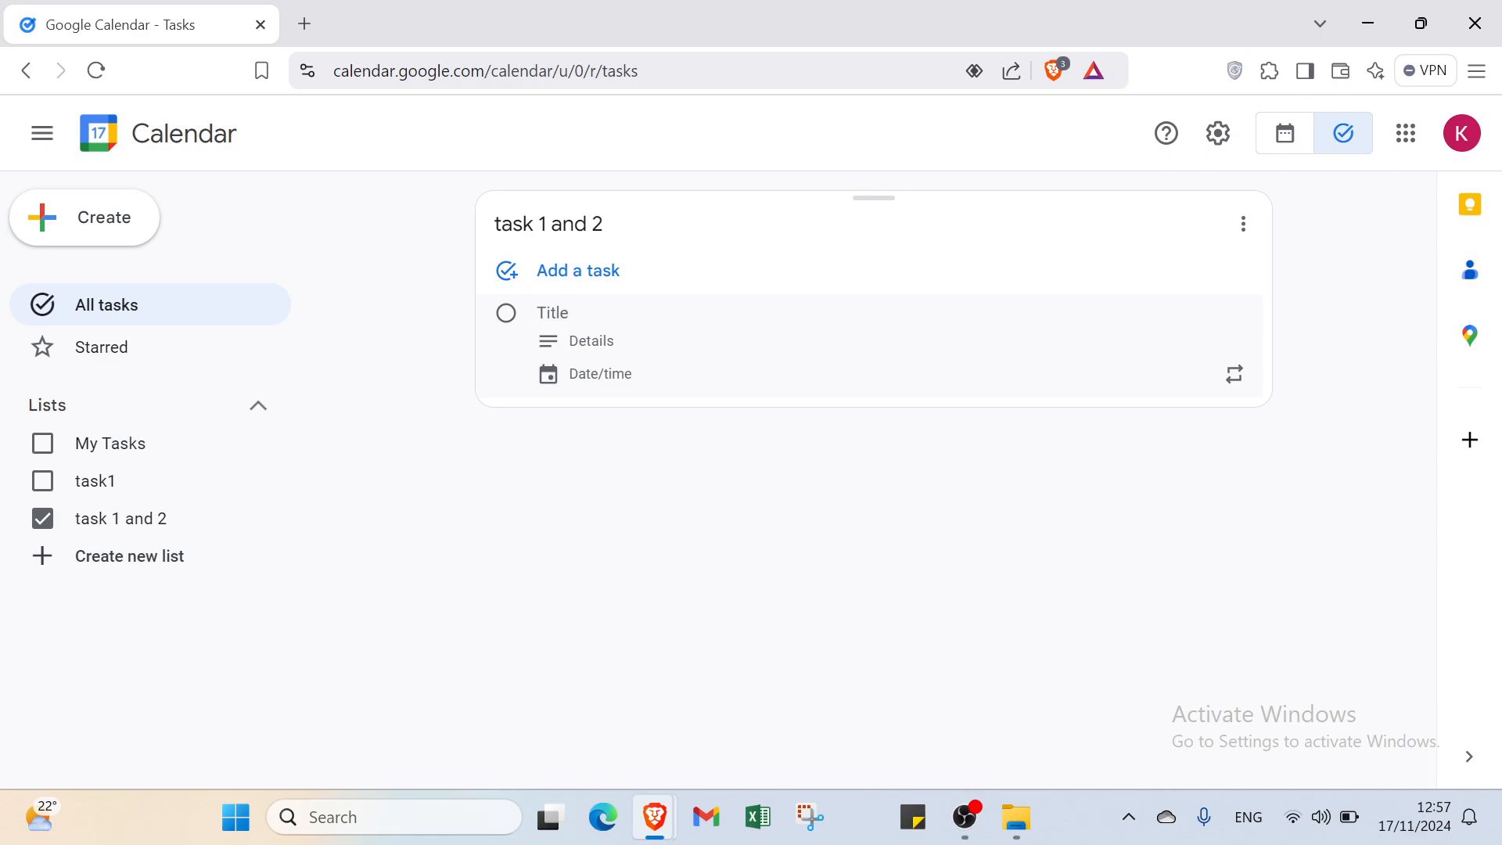
text(t)
key(BackSpace)
key(Tab)
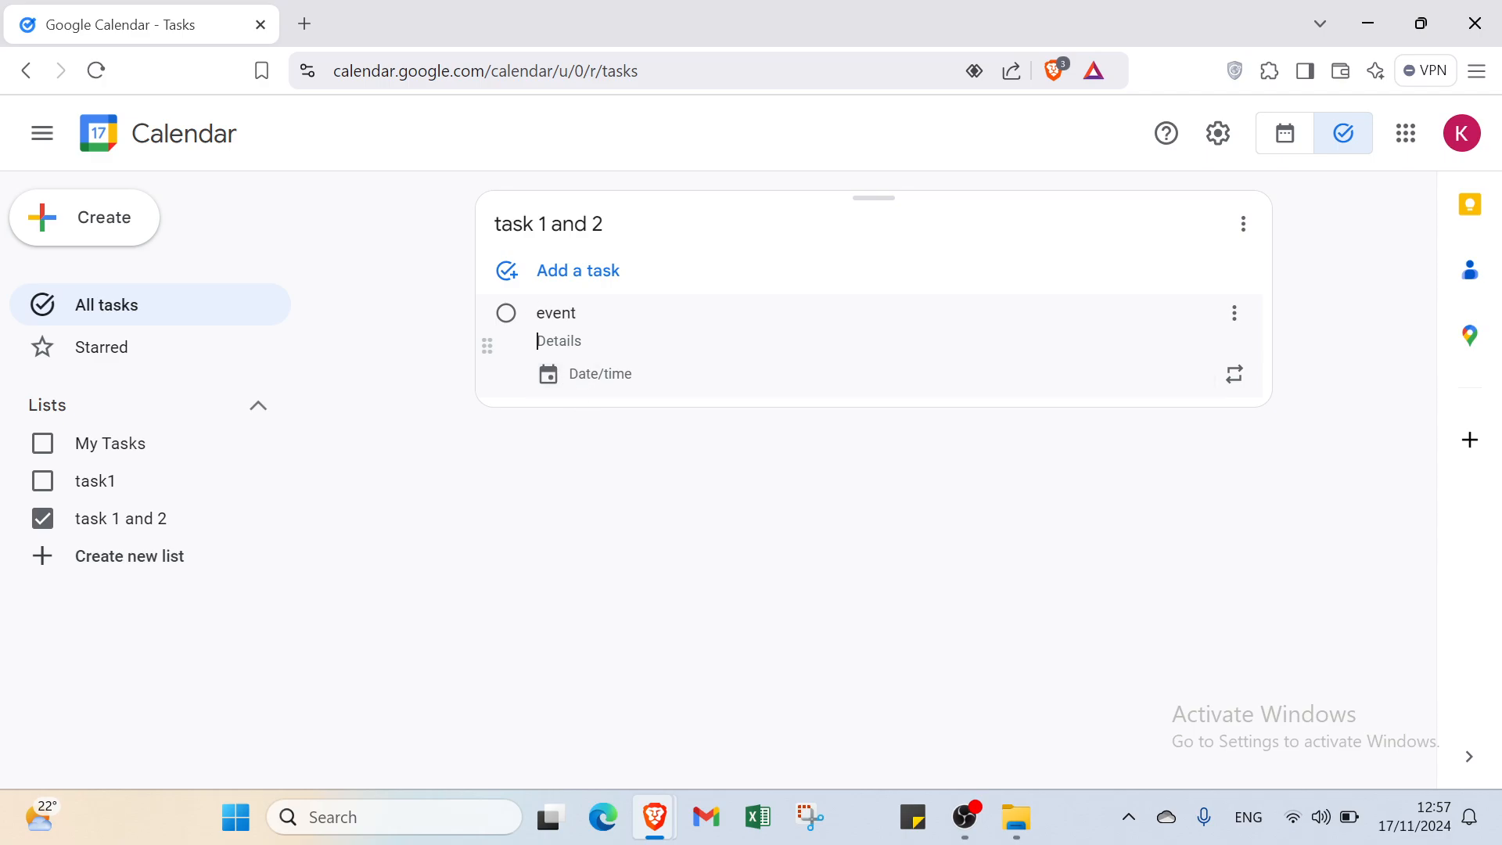
text(describing the task)
Choose November 13 at 10:30 AM as the date and time for the event task
click(594, 377)
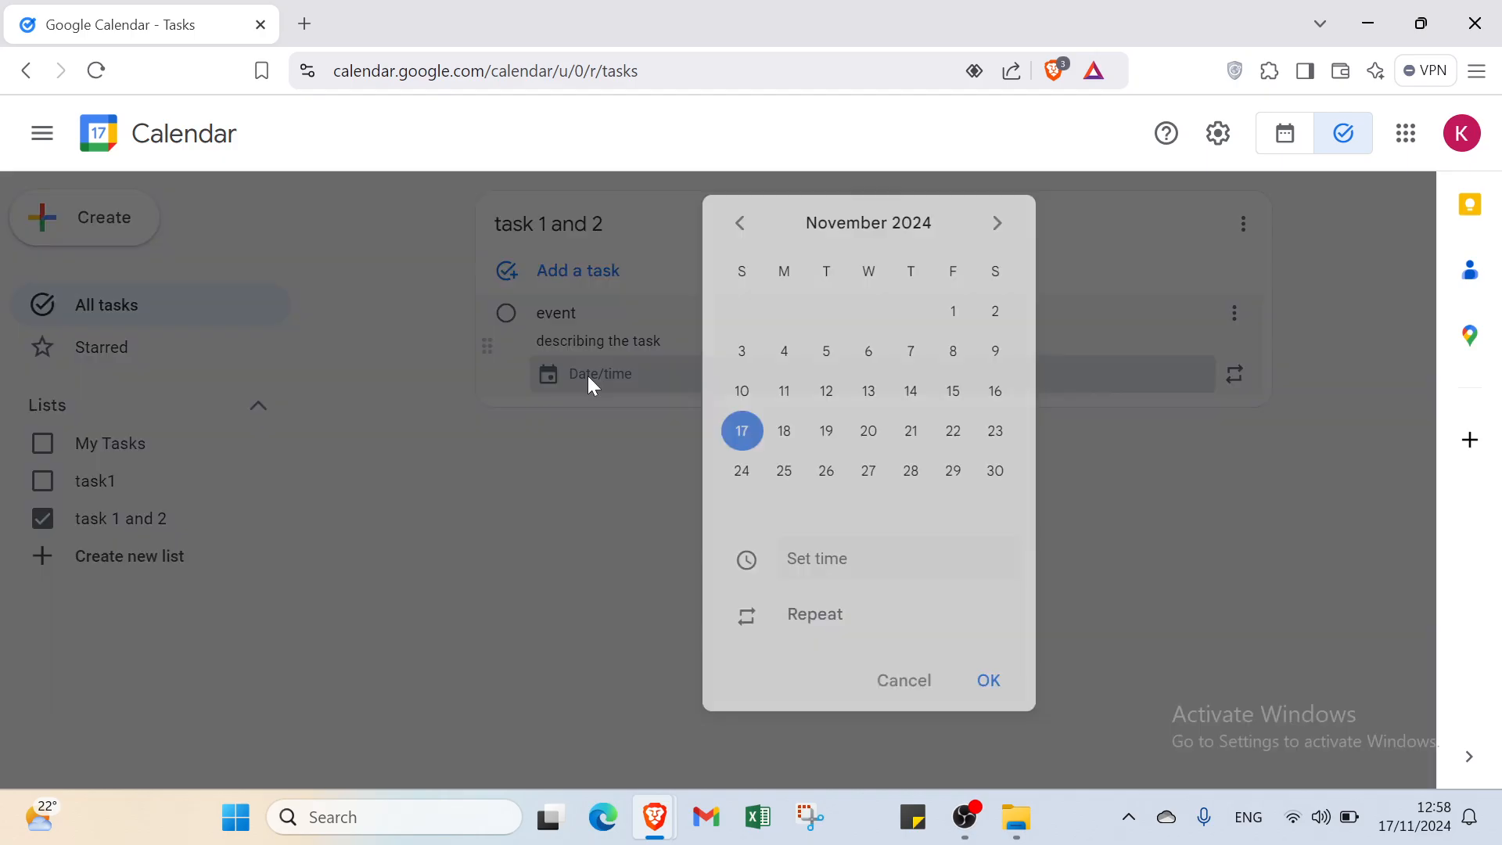
click(862, 408)
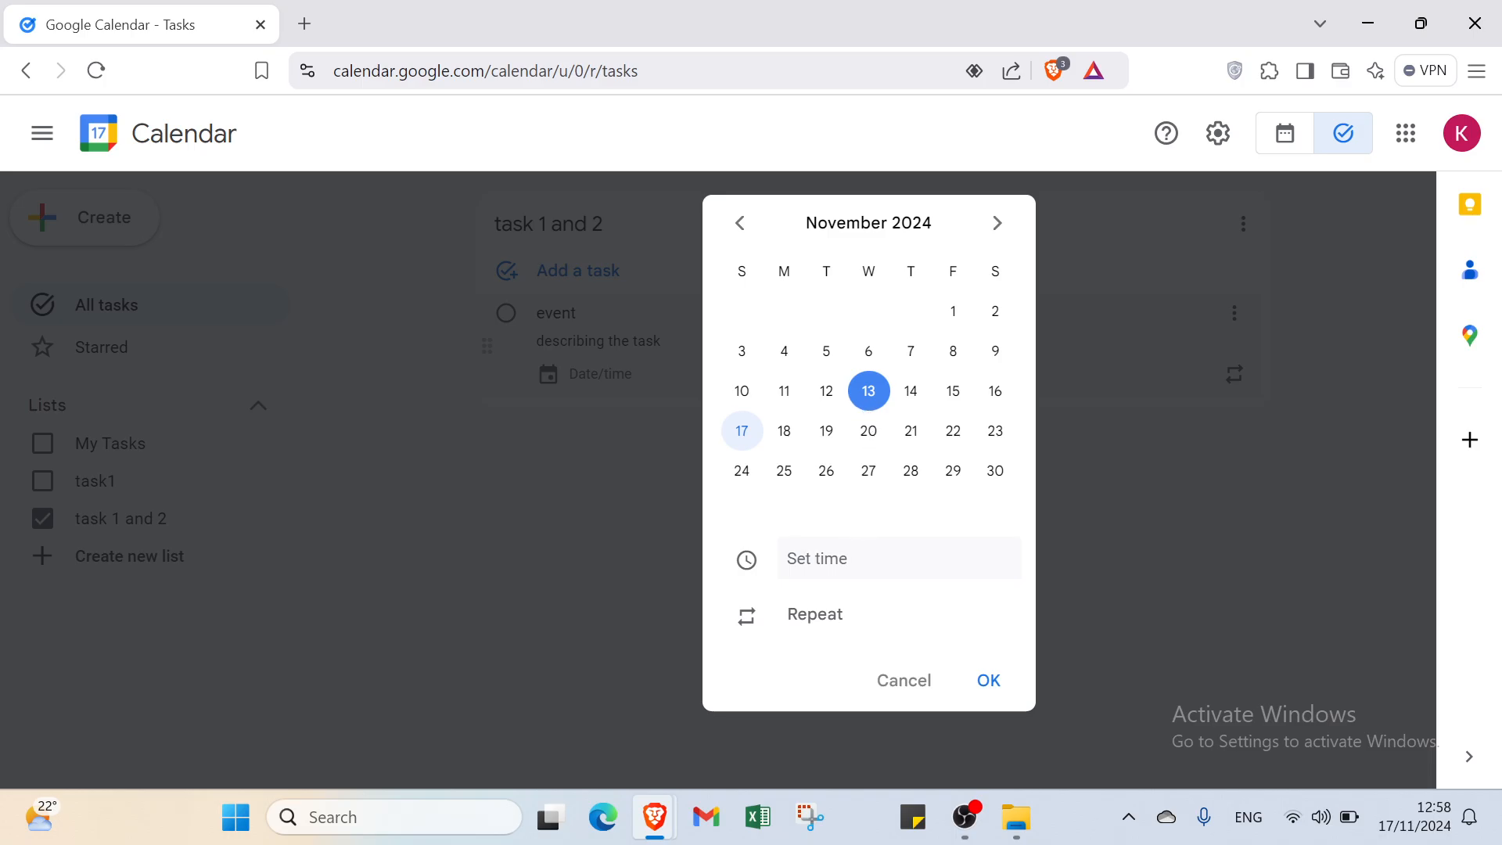
click(856, 559)
click(835, 448)
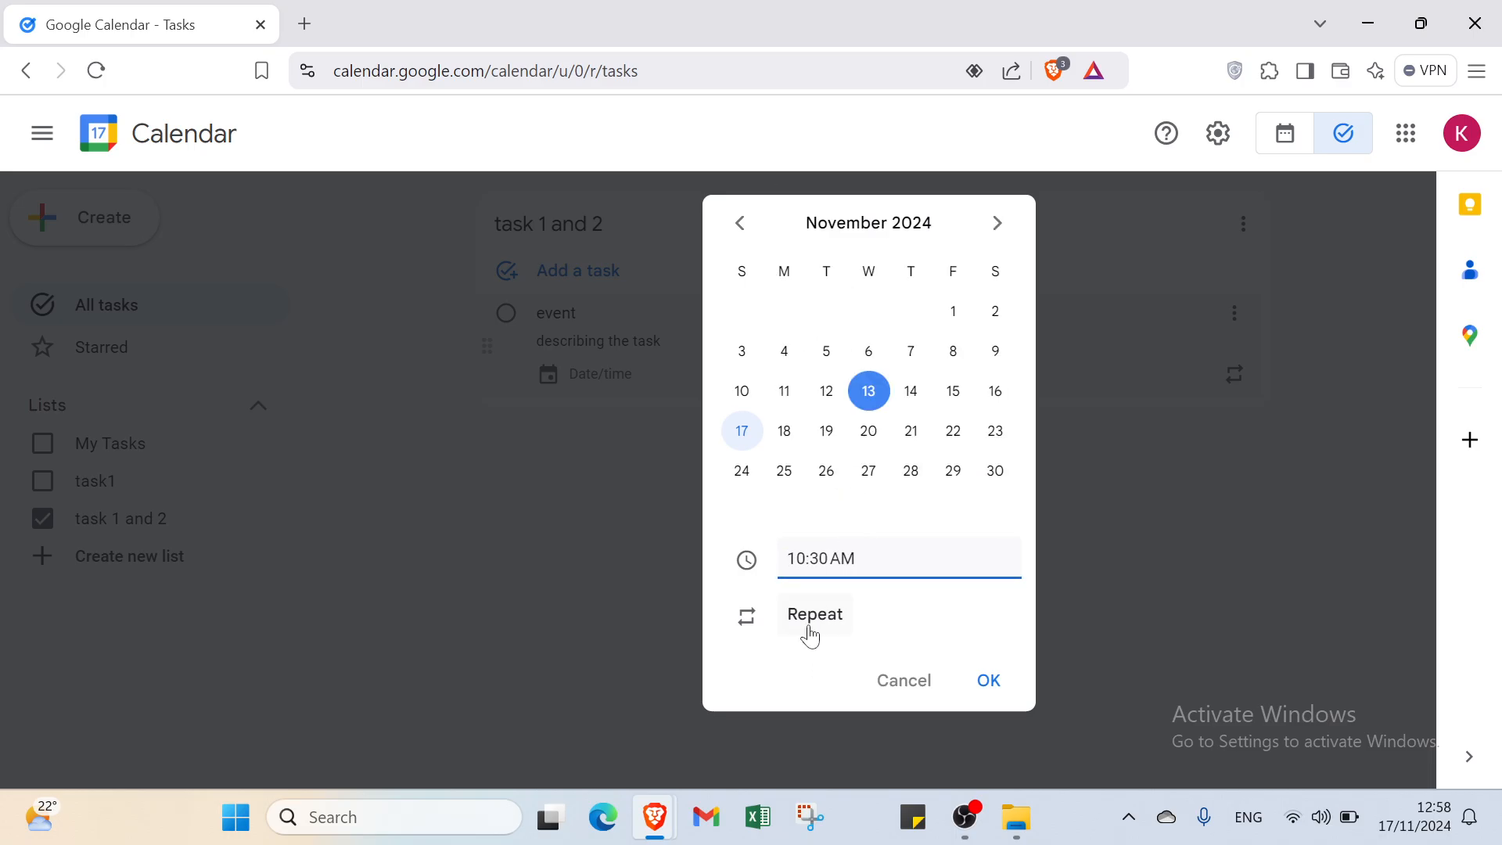
Set the event task to repeat every 1 day, starting November 17 and never ending
click(751, 621)
click(810, 619)
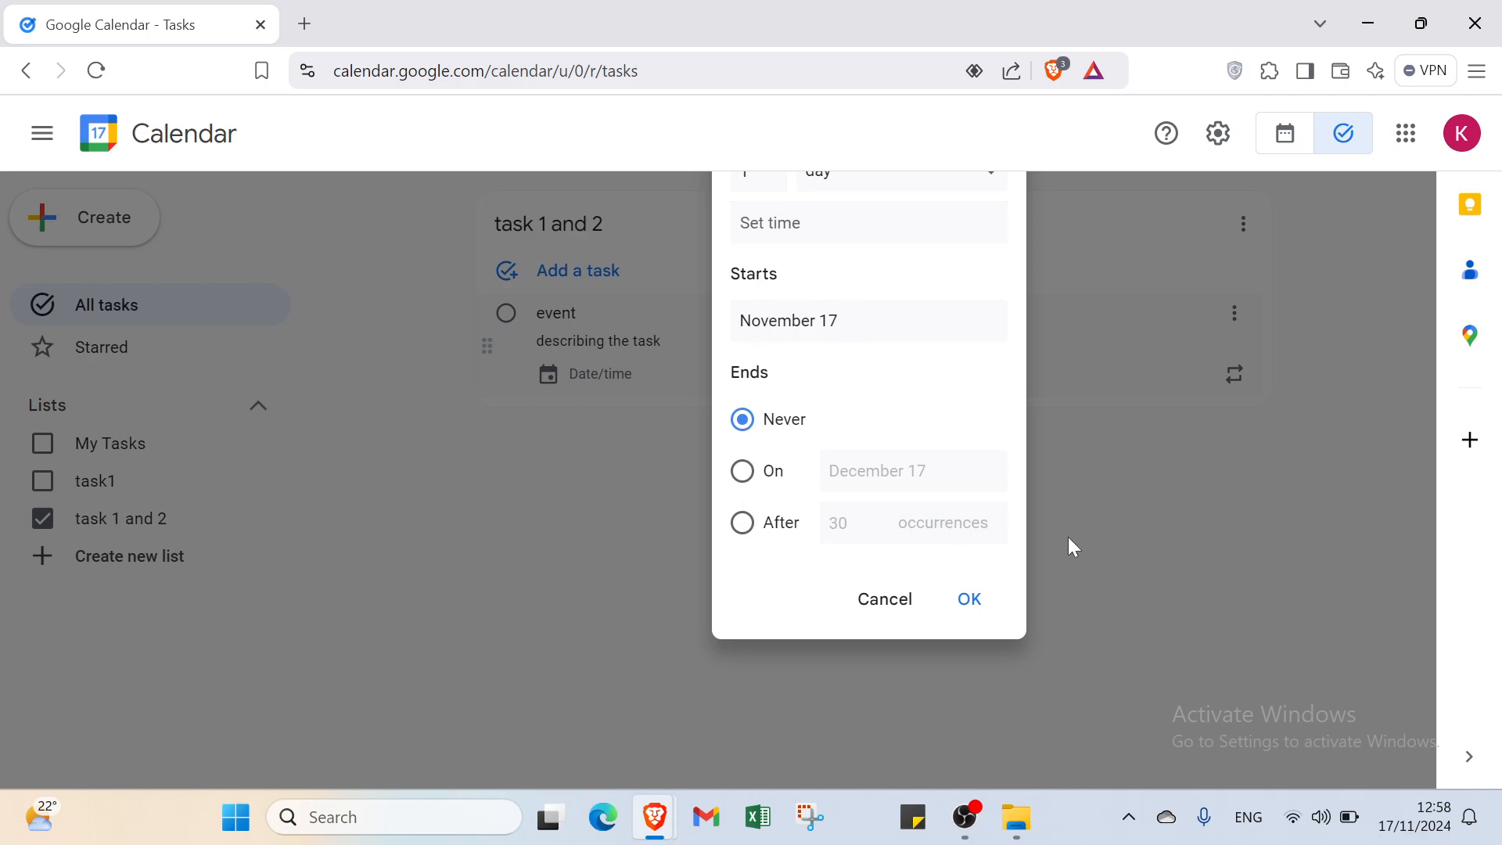
click(960, 601)
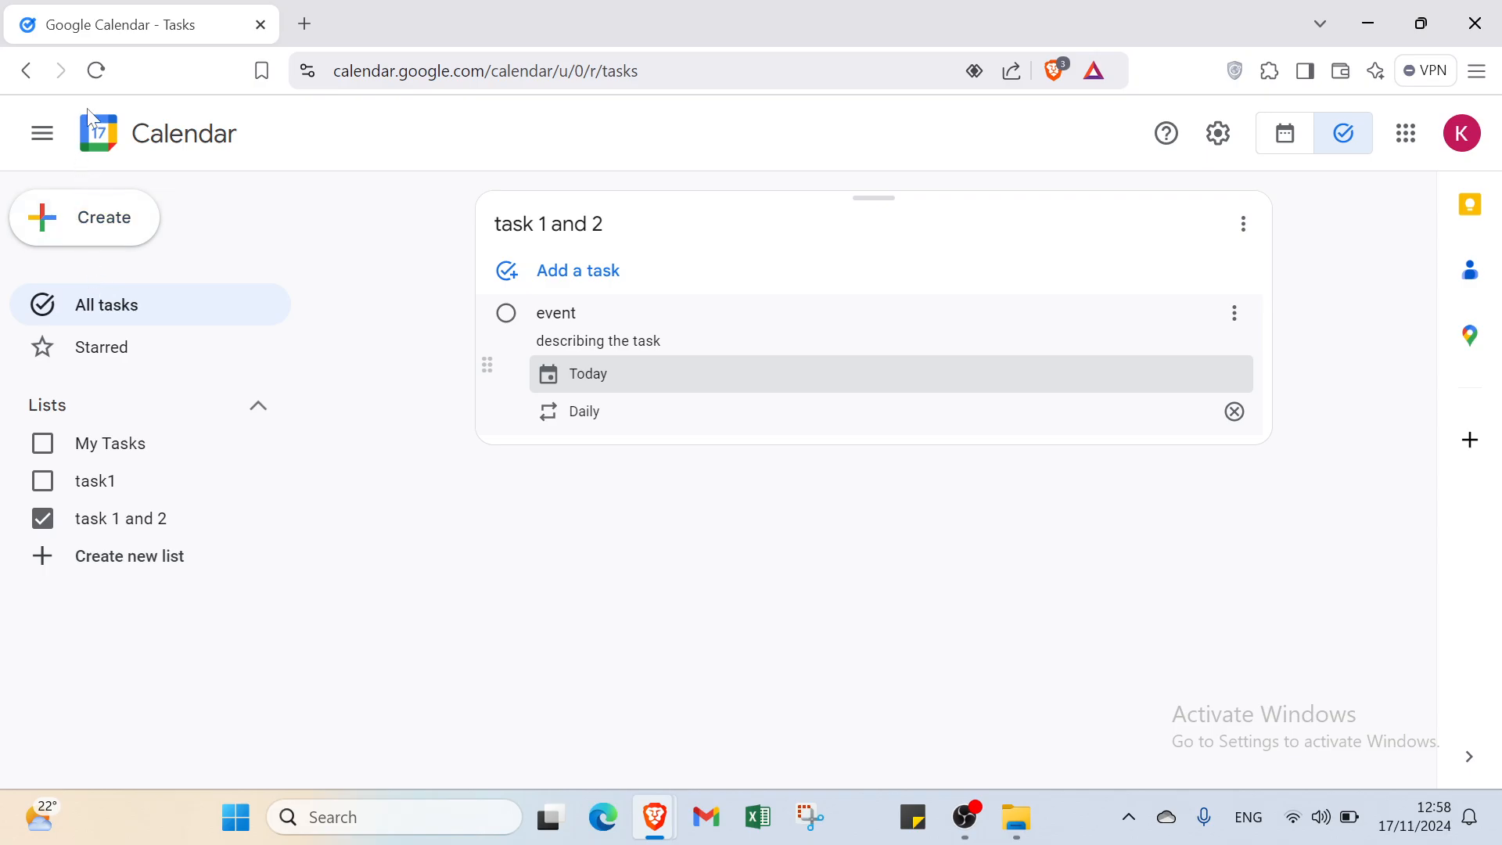
Go back to the "google tasks" search results and reopen Google Tasks from there
click(38, 76)
click(36, 72)
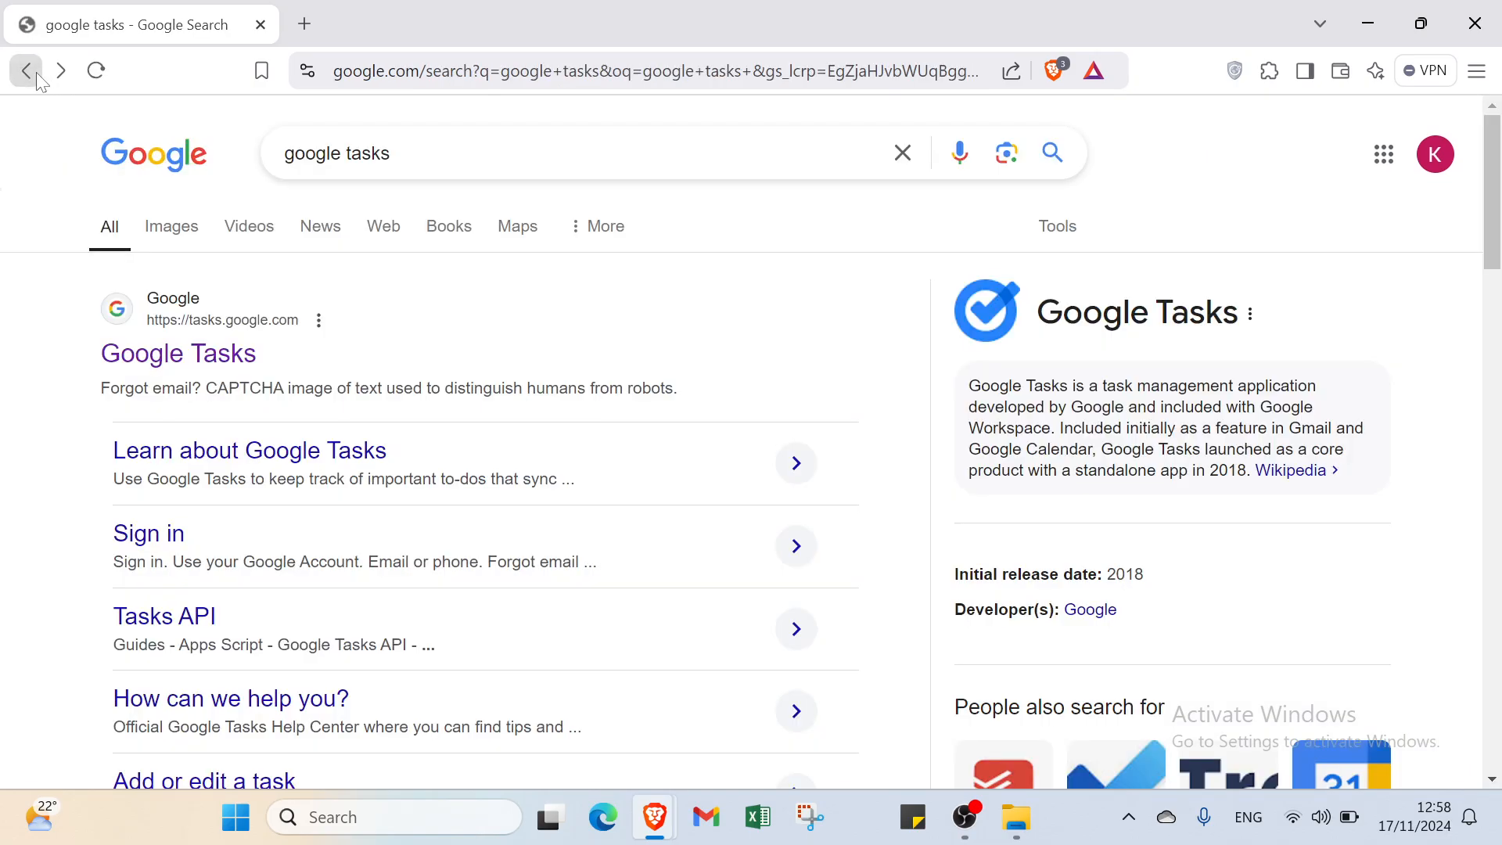
click(133, 374)
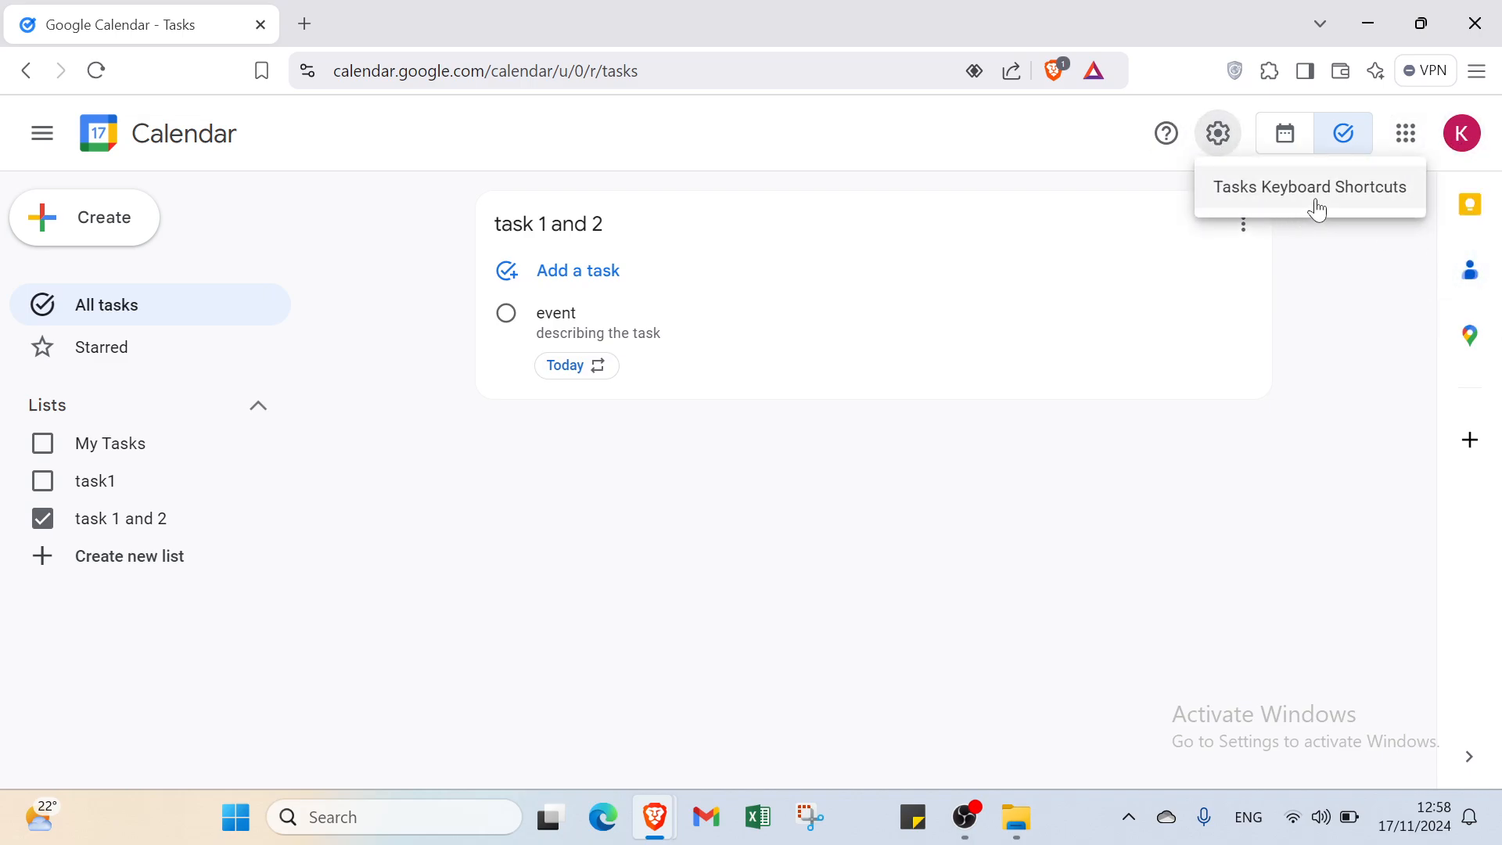
Review the list of Tasks keyboard shortcuts down to the list and application actions, and close it
click(1319, 210)
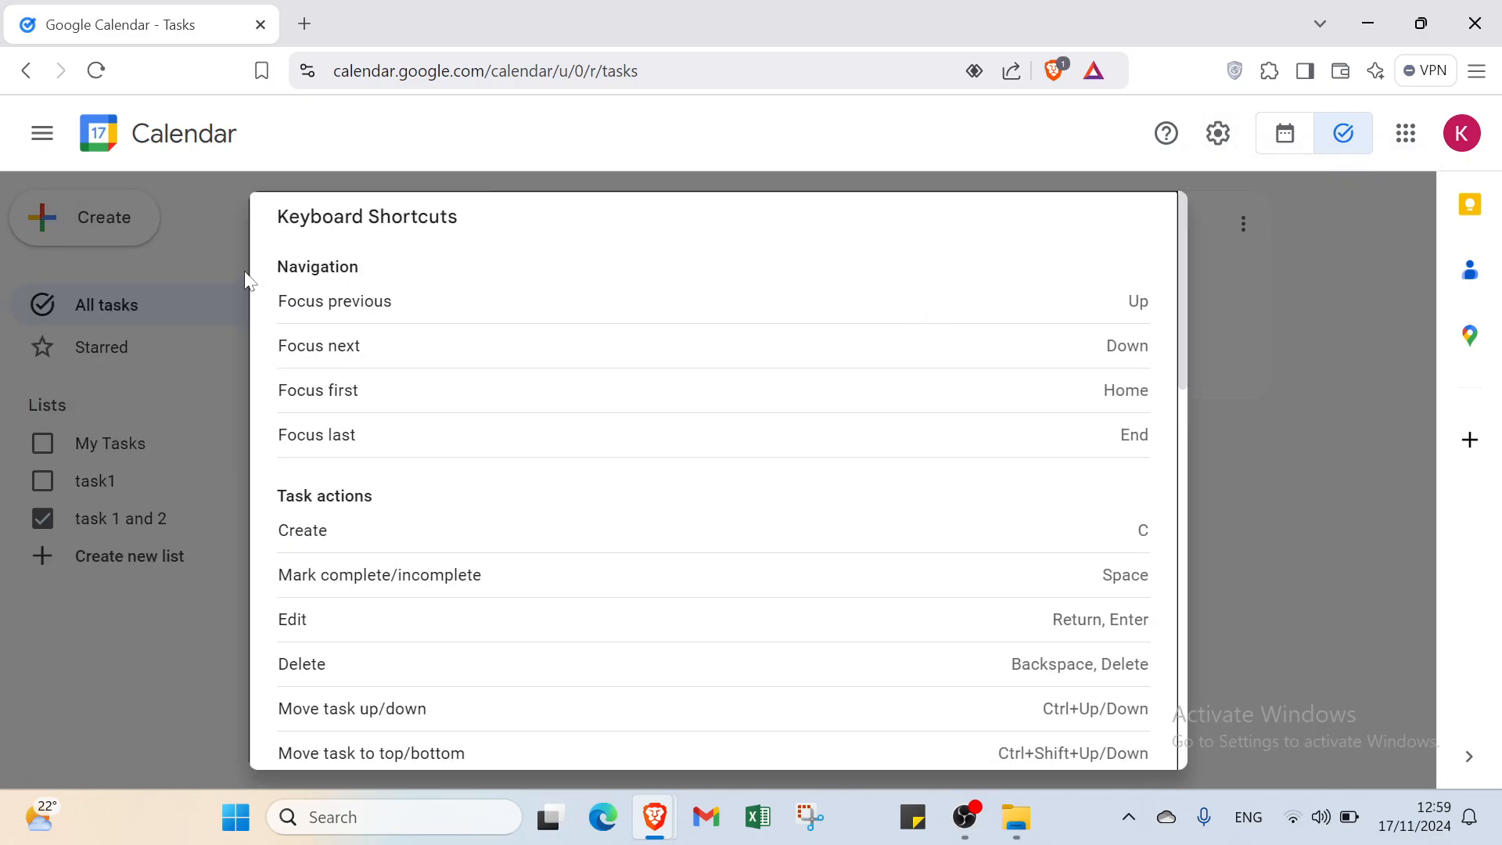
scroll(298, 465, down, 8)
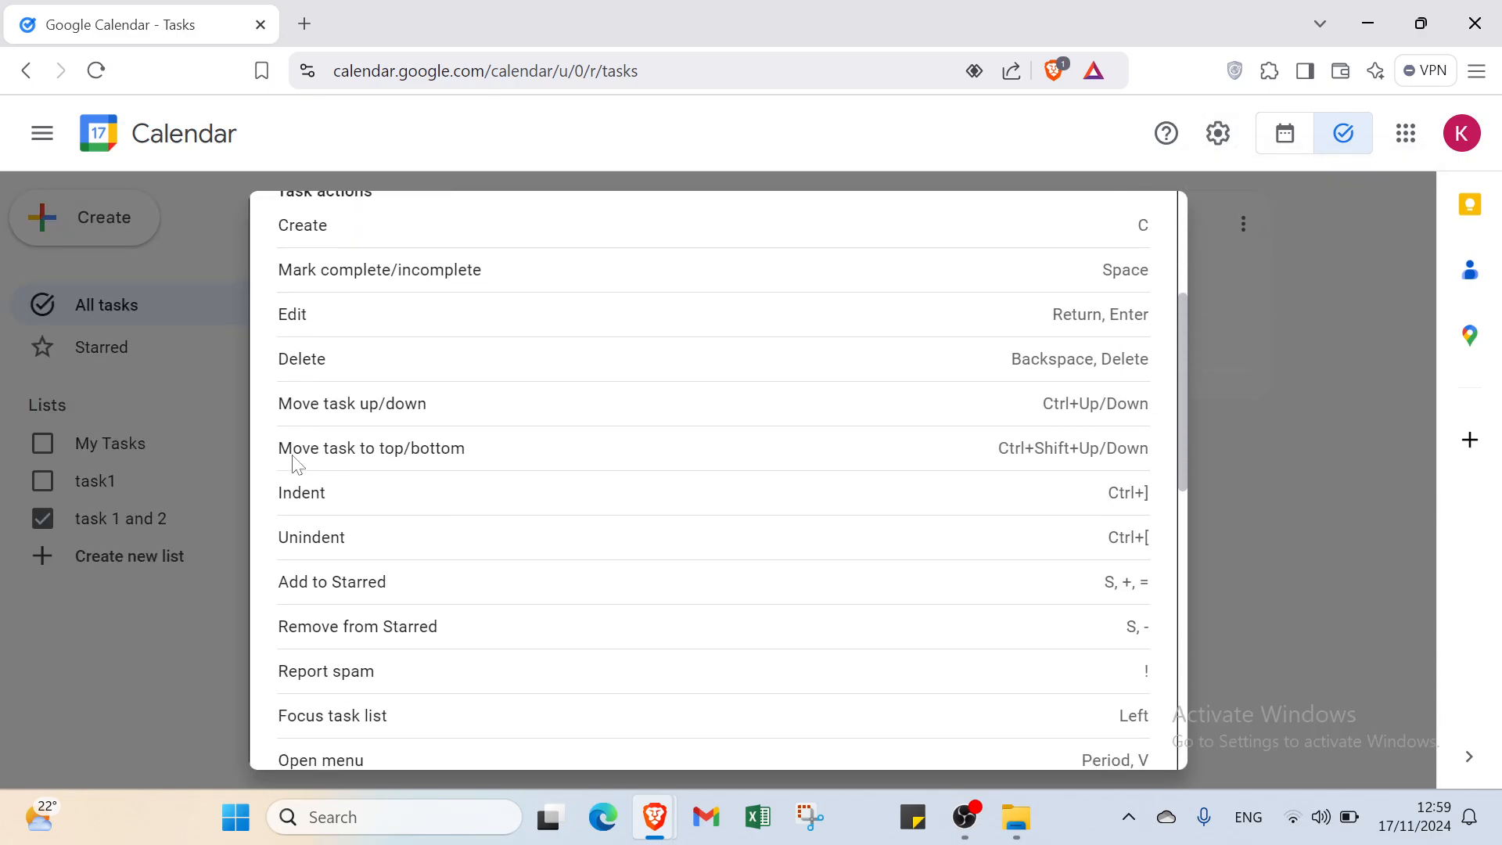
scroll(298, 467, down, 6)
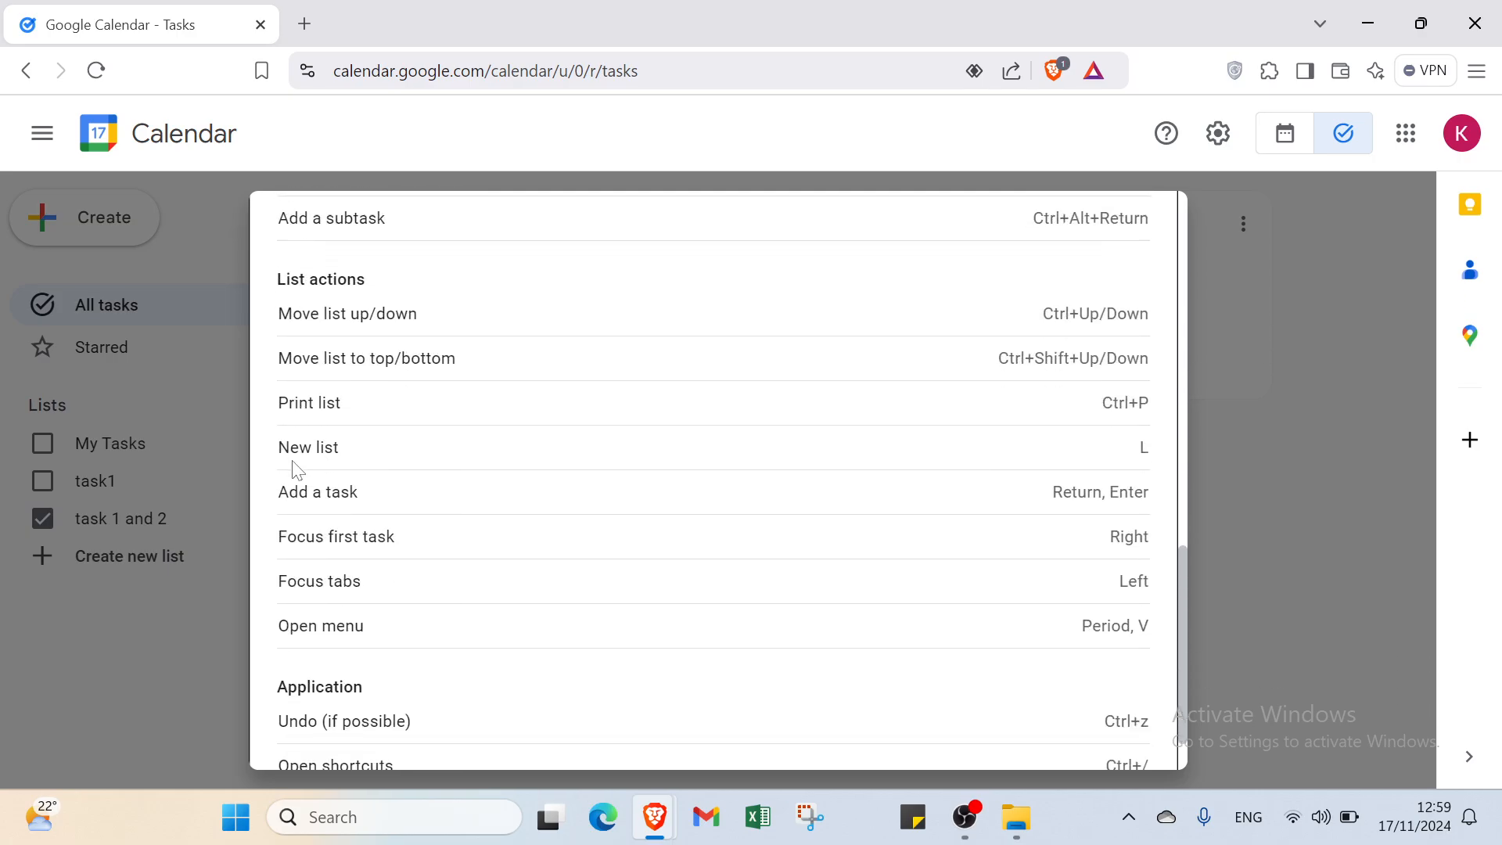
click(1341, 402)
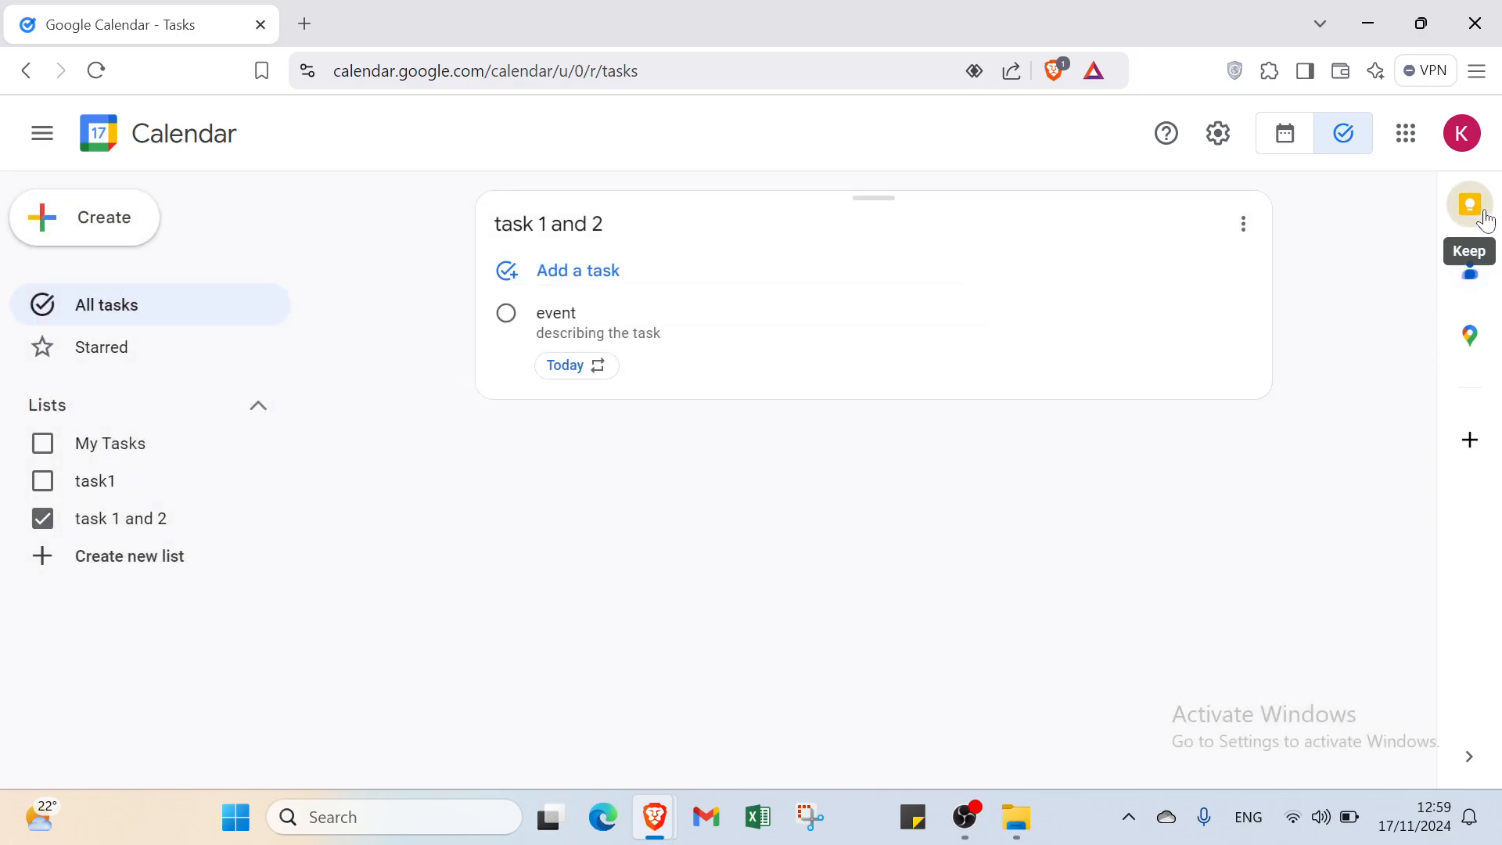
Look through the Keep notes side panel, opening a blank note and finishing it without content, and close the panel
click(1471, 205)
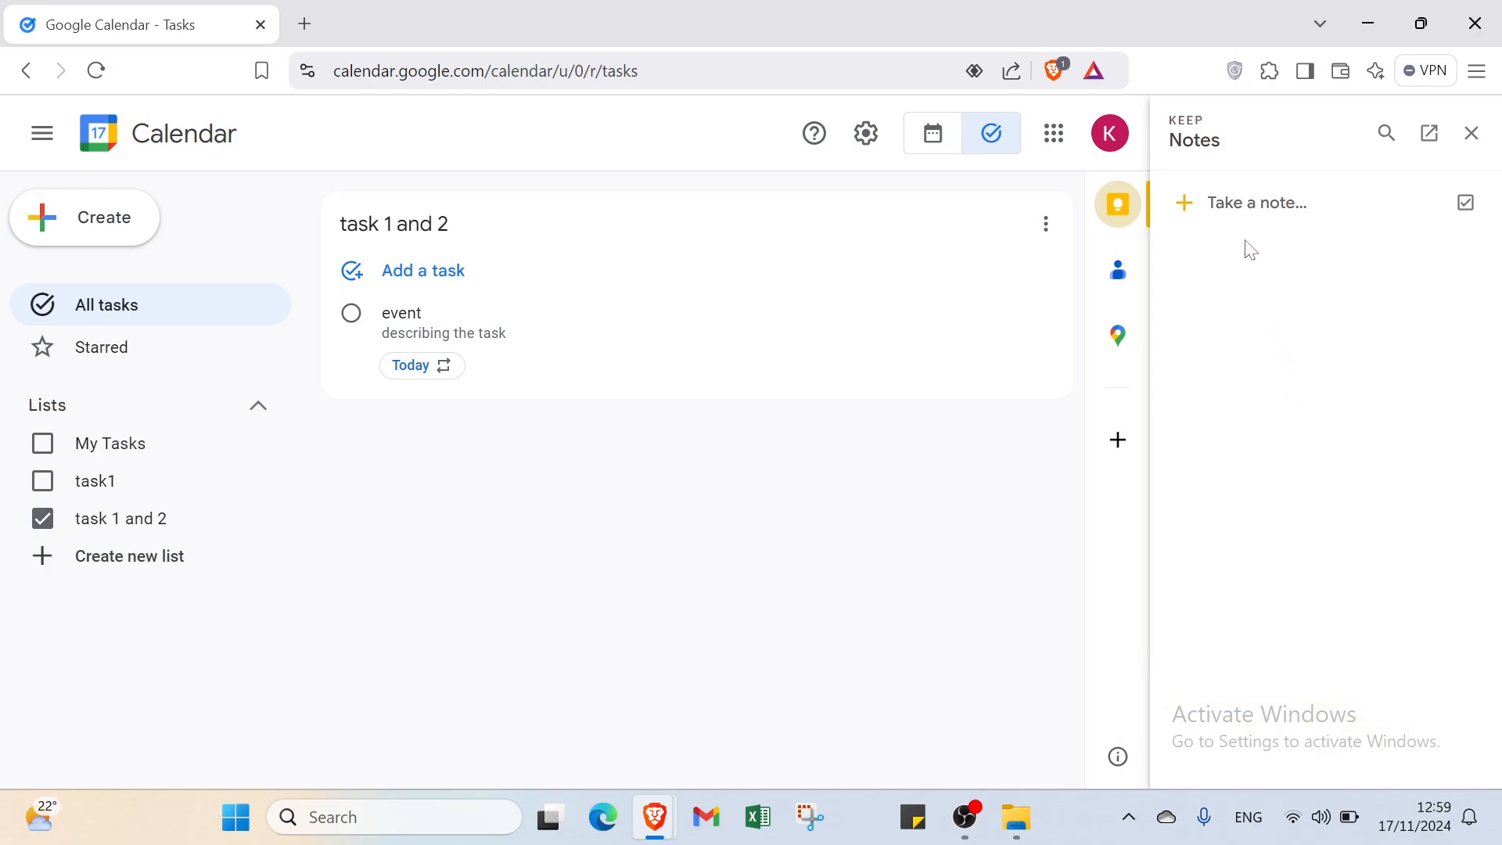
click(1233, 212)
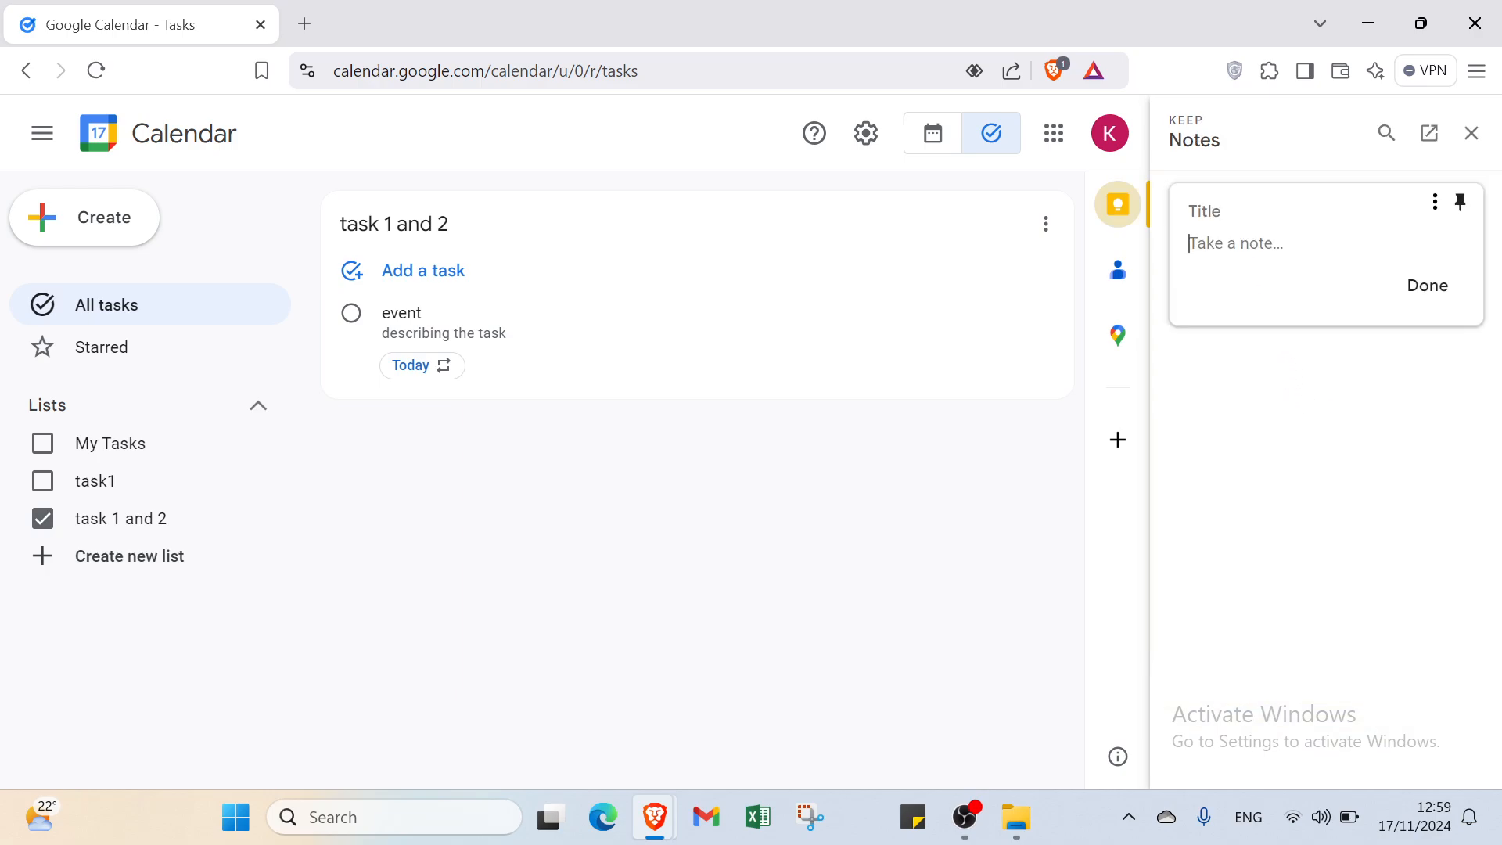
click(1437, 296)
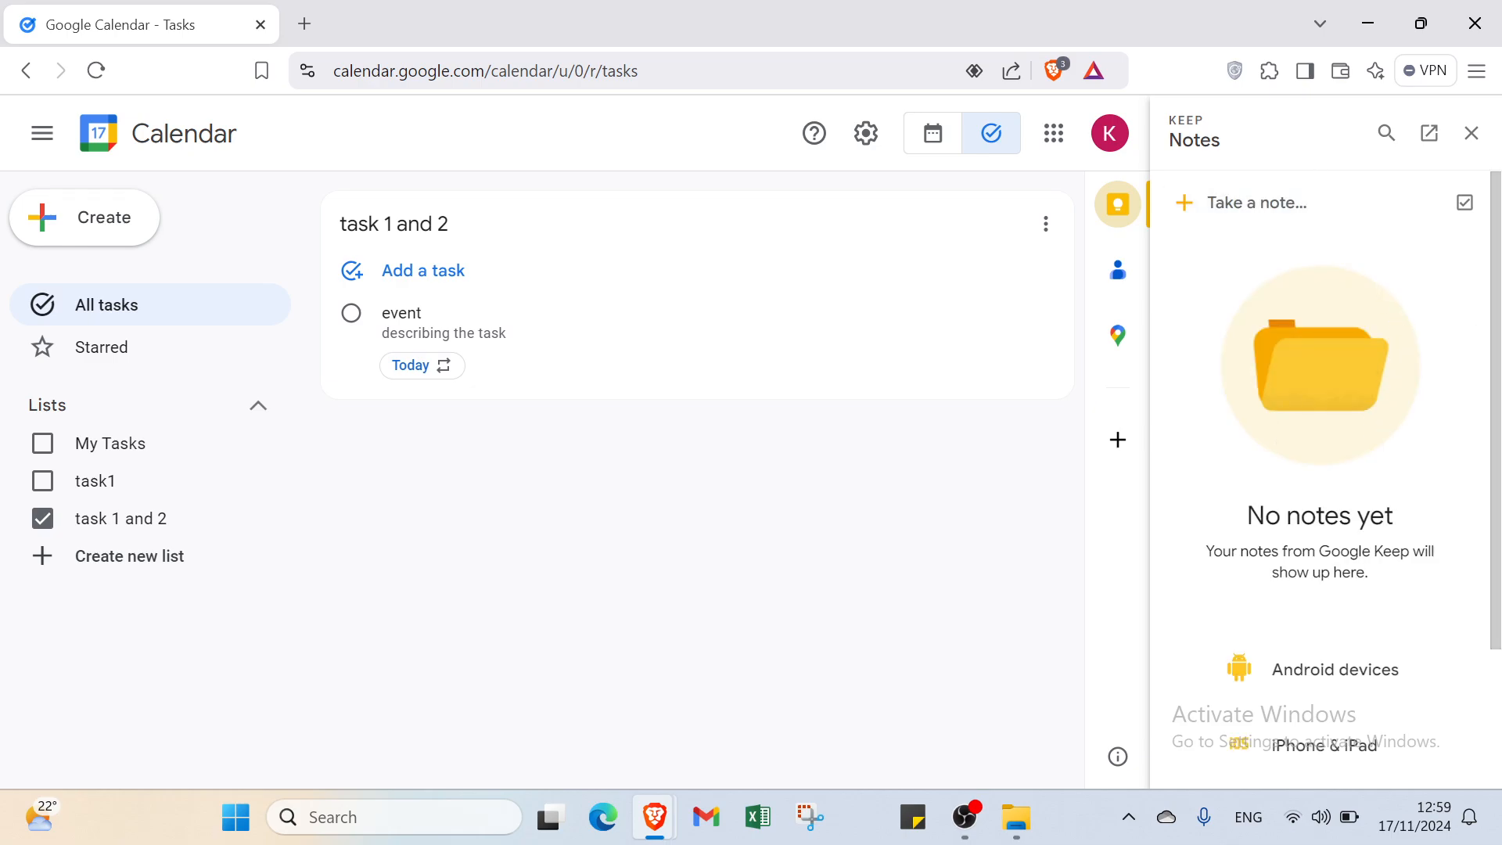
scroll(1291, 612, down, 3)
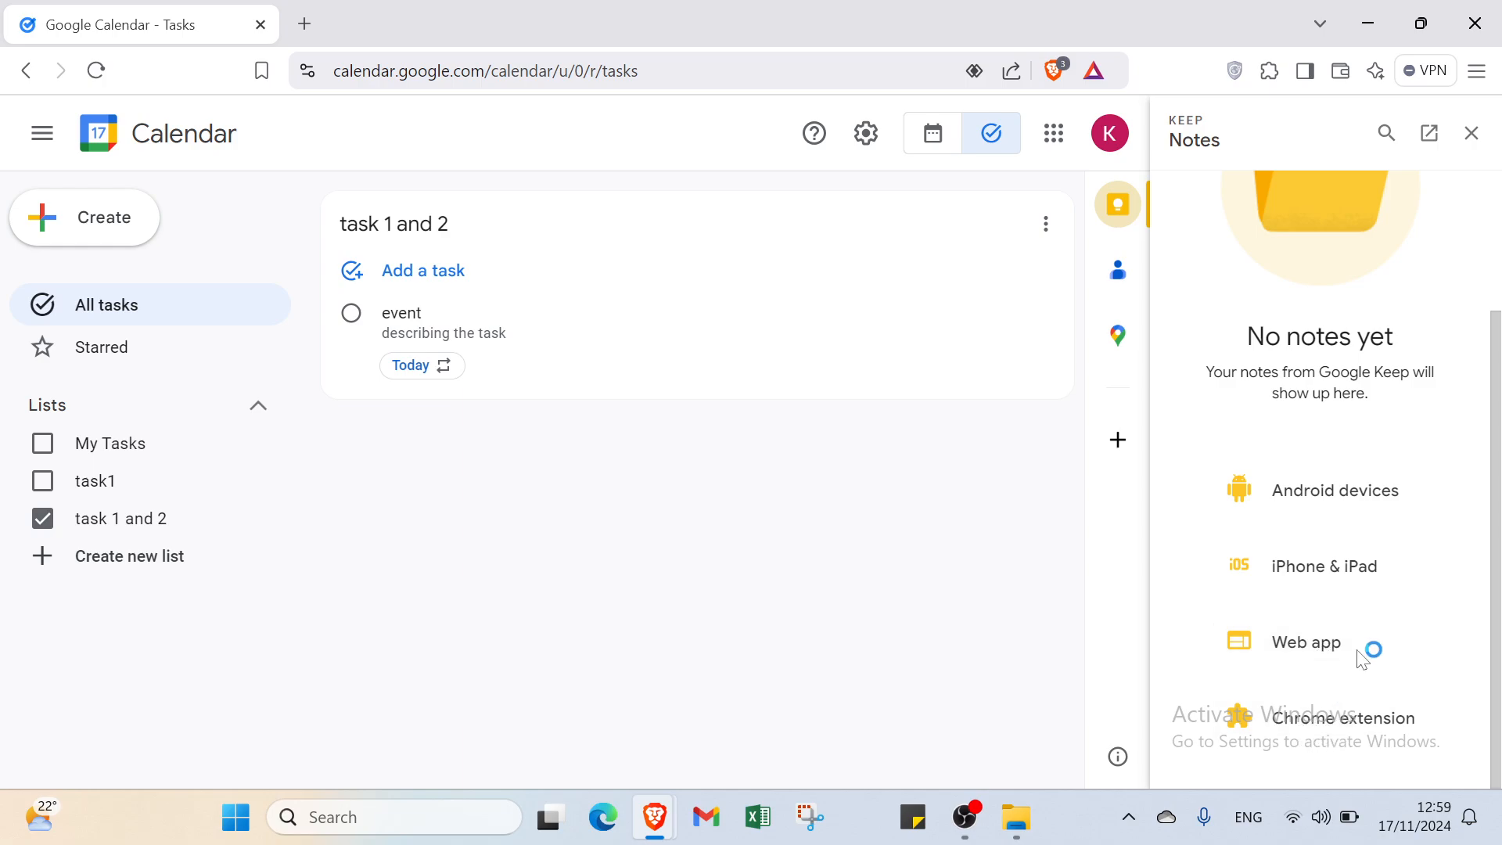
scroll(1409, 489, up, 3)
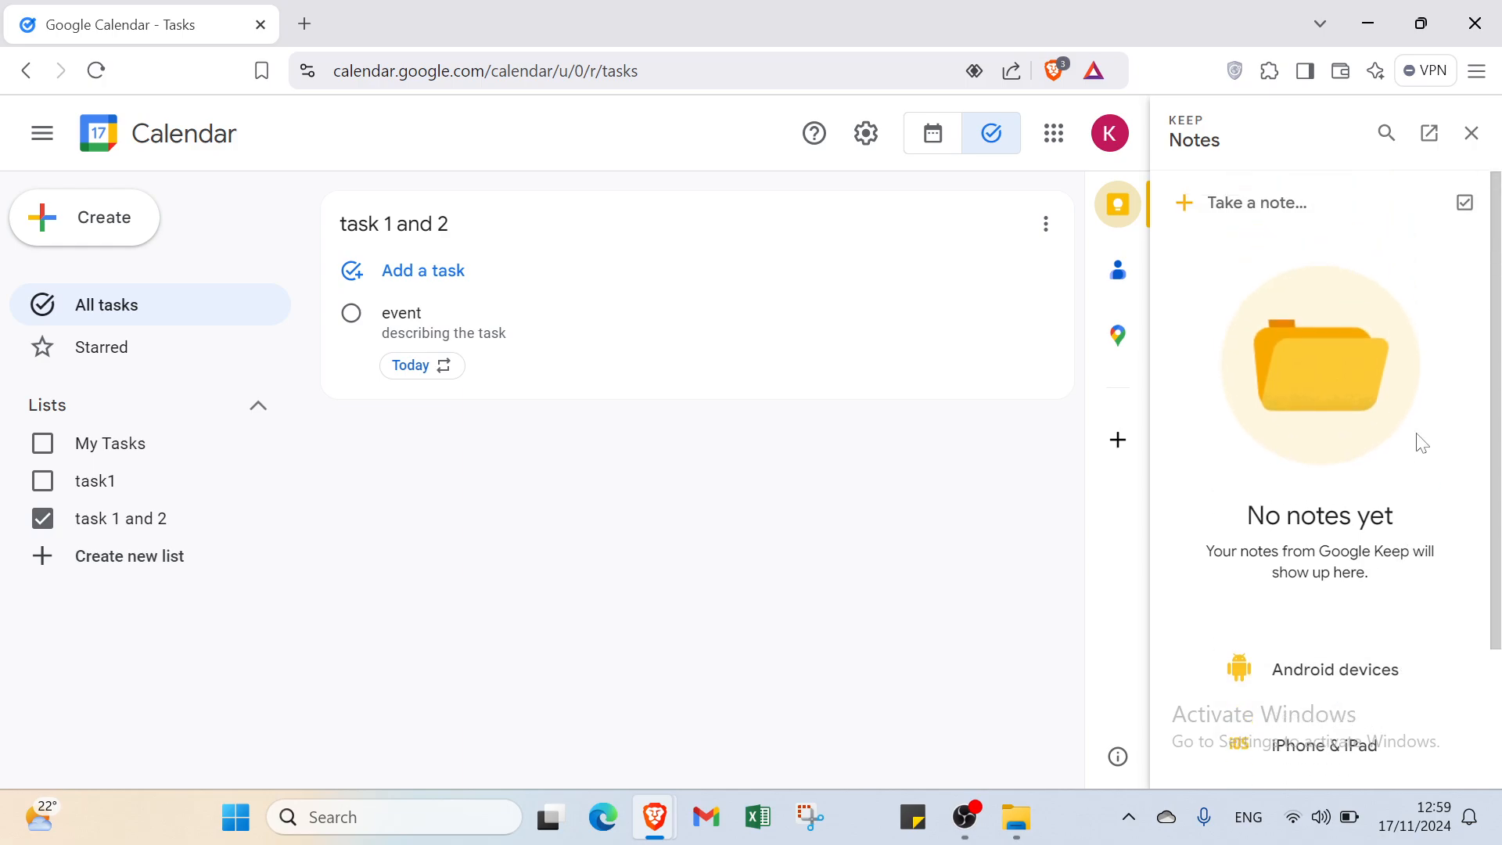
click(1474, 130)
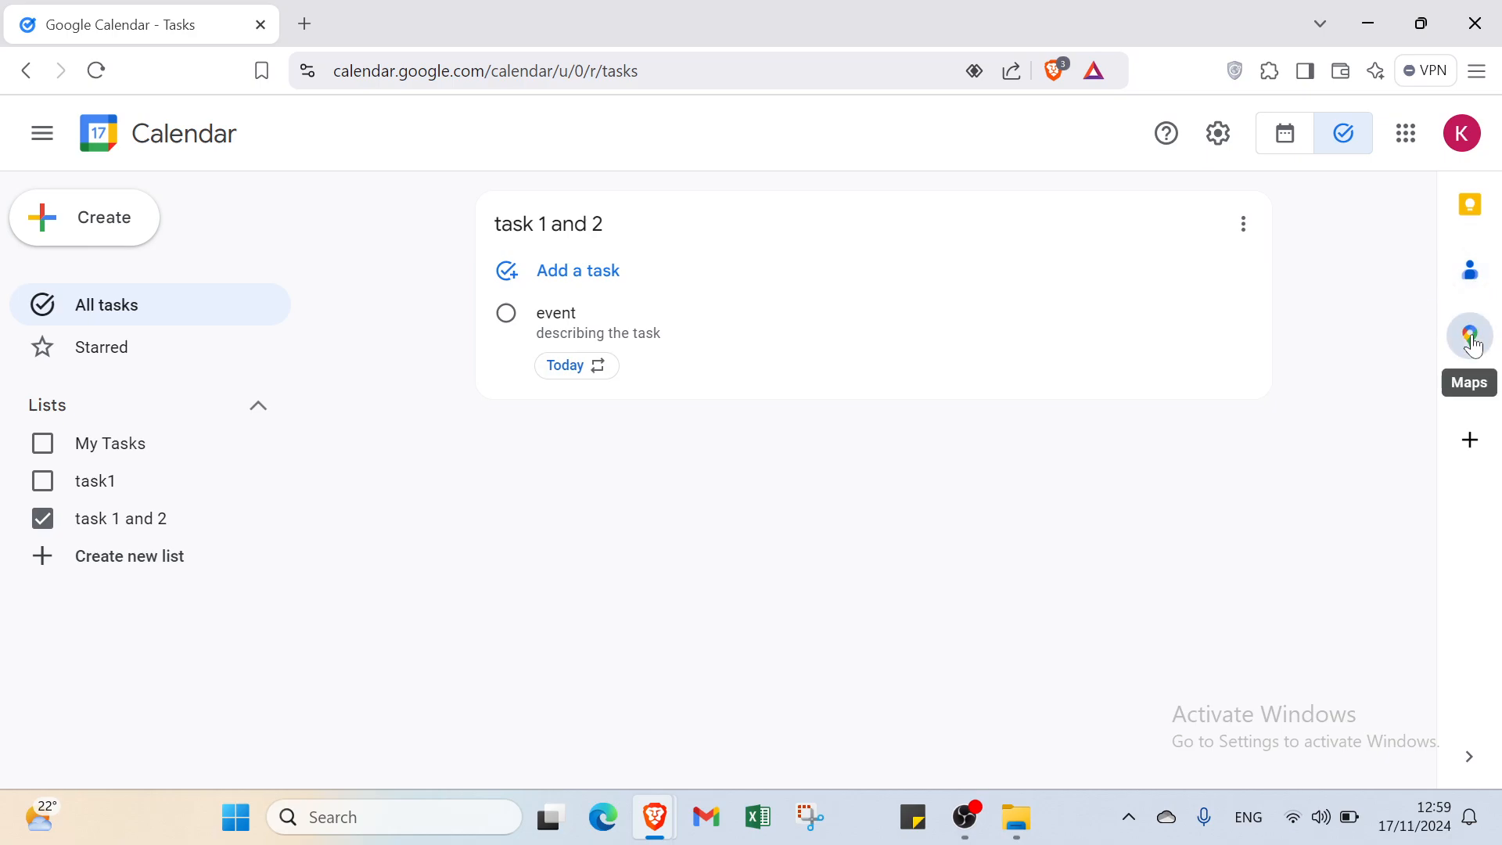
View the Google Workspace Marketplace apps that work with Calendar, and close the marketplace
click(1471, 441)
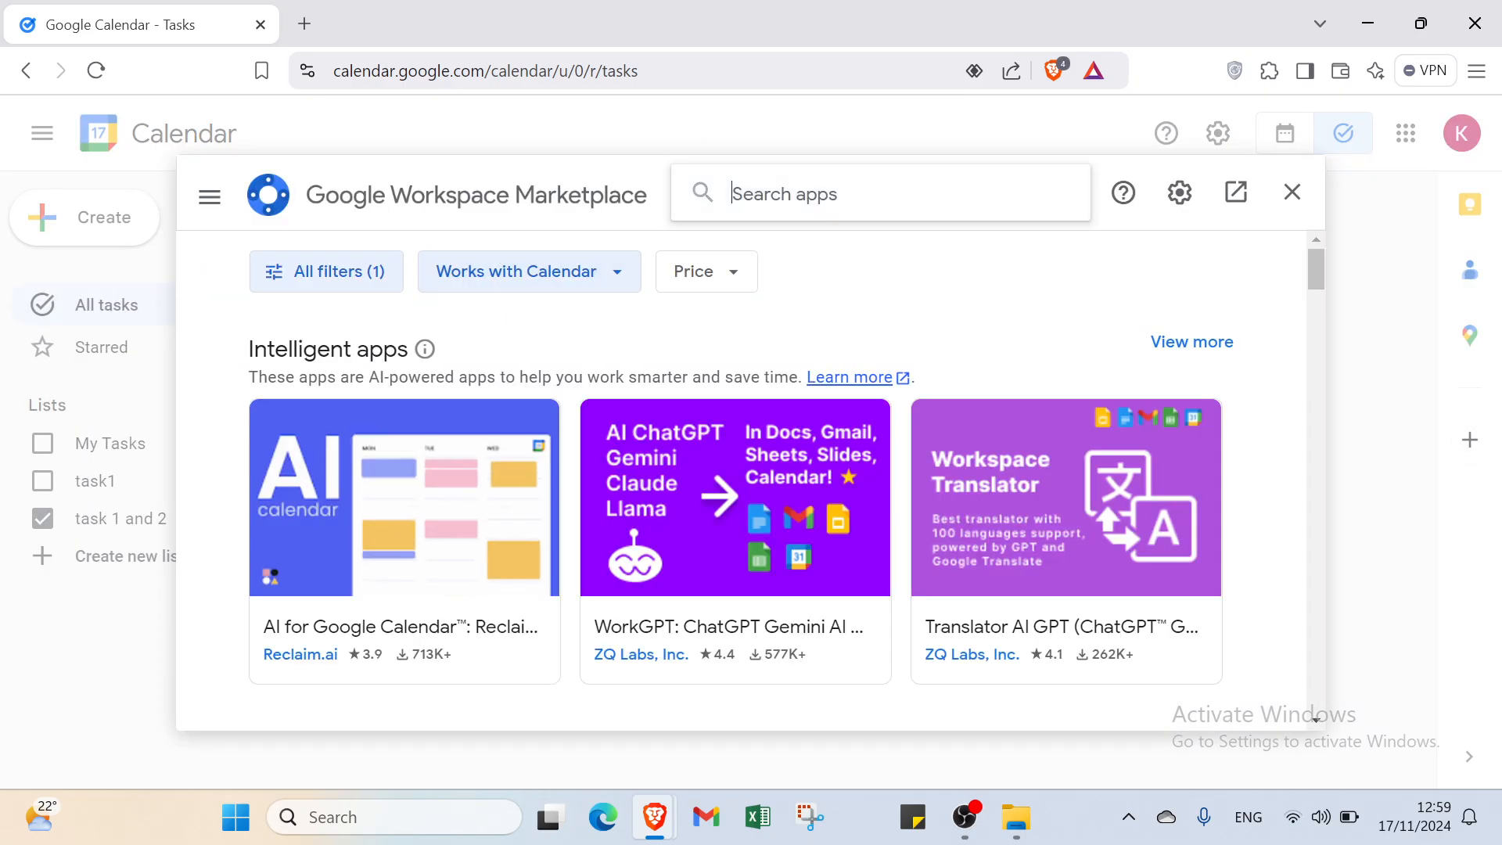
click(1293, 193)
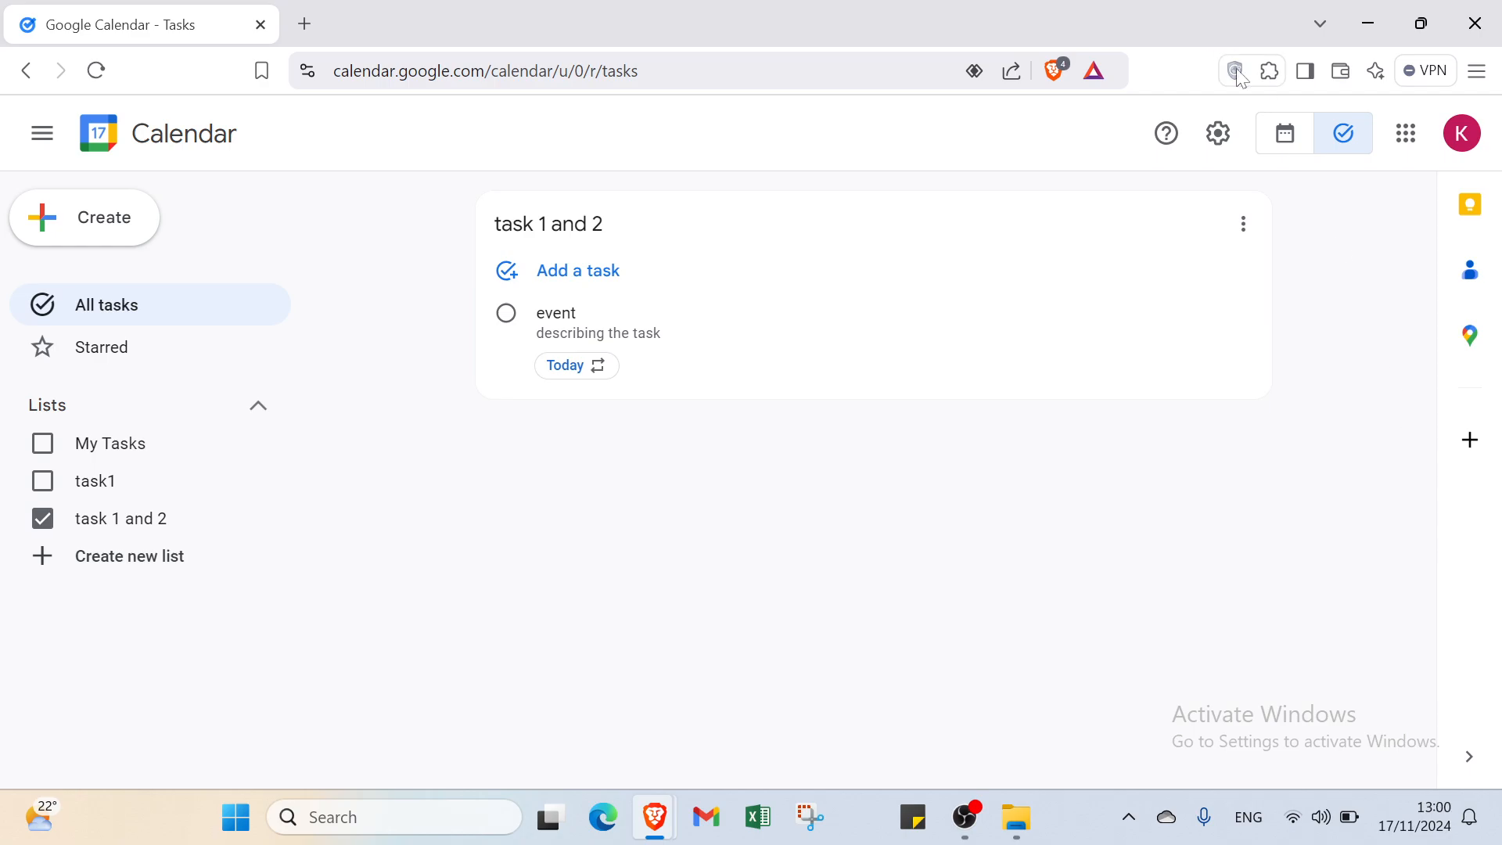
Switch from Tasks to the calendar's week view, and bring up a blank new-task form and dismiss it
click(1269, 138)
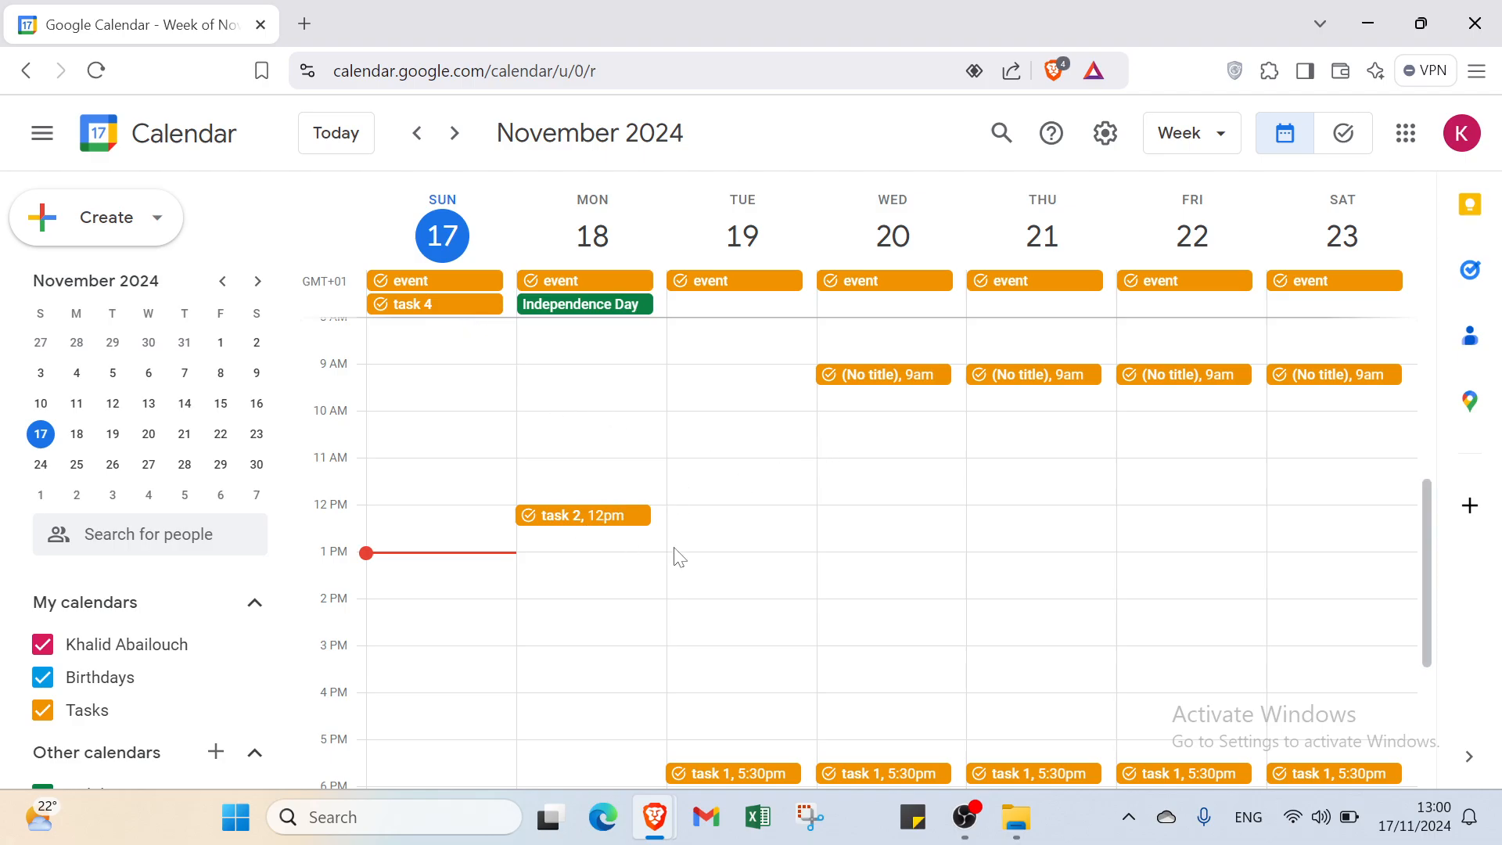
click(126, 220)
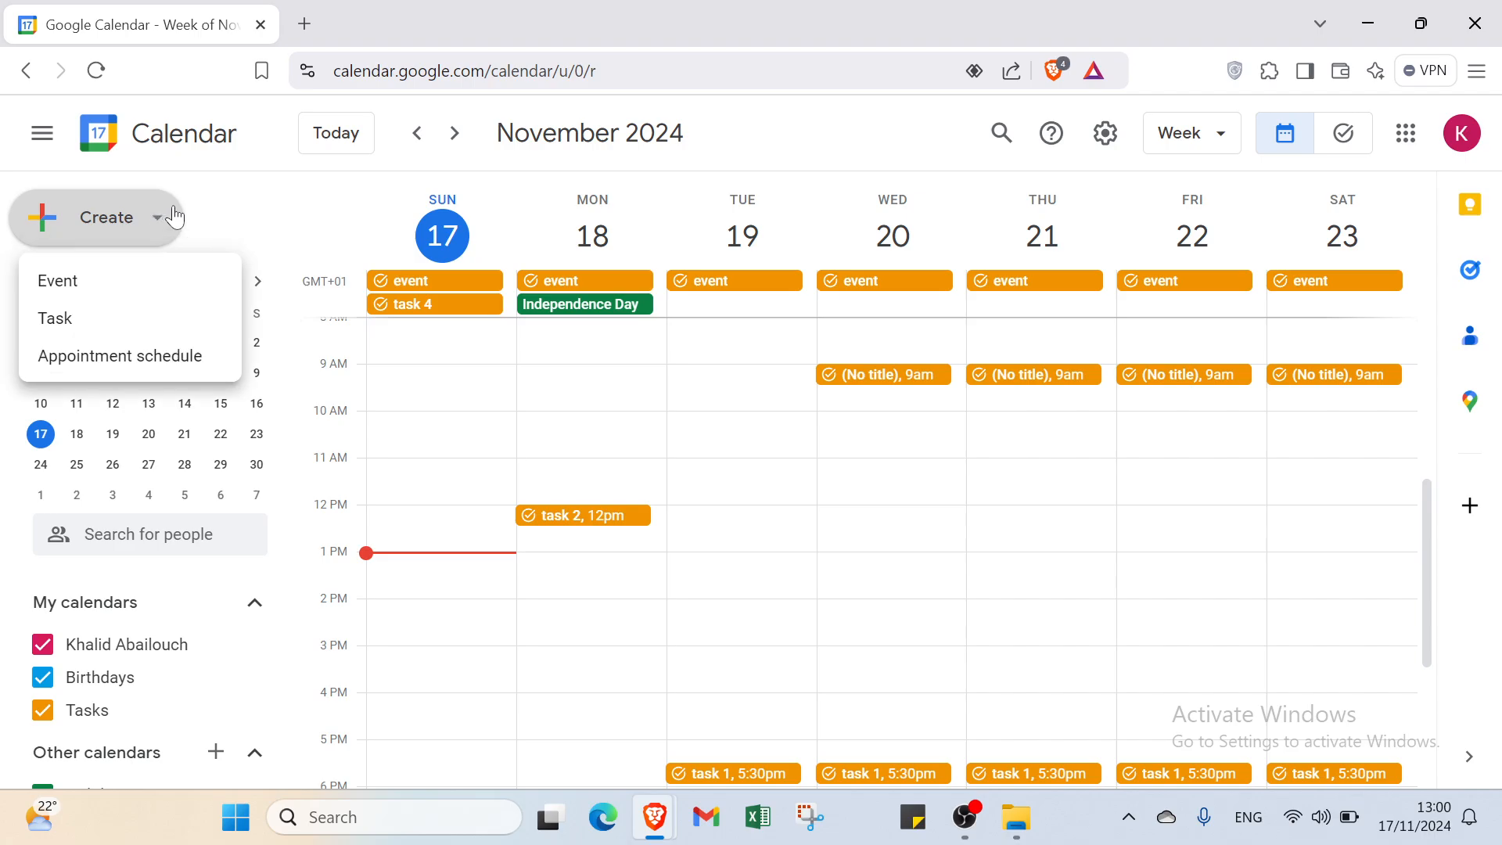
click(147, 324)
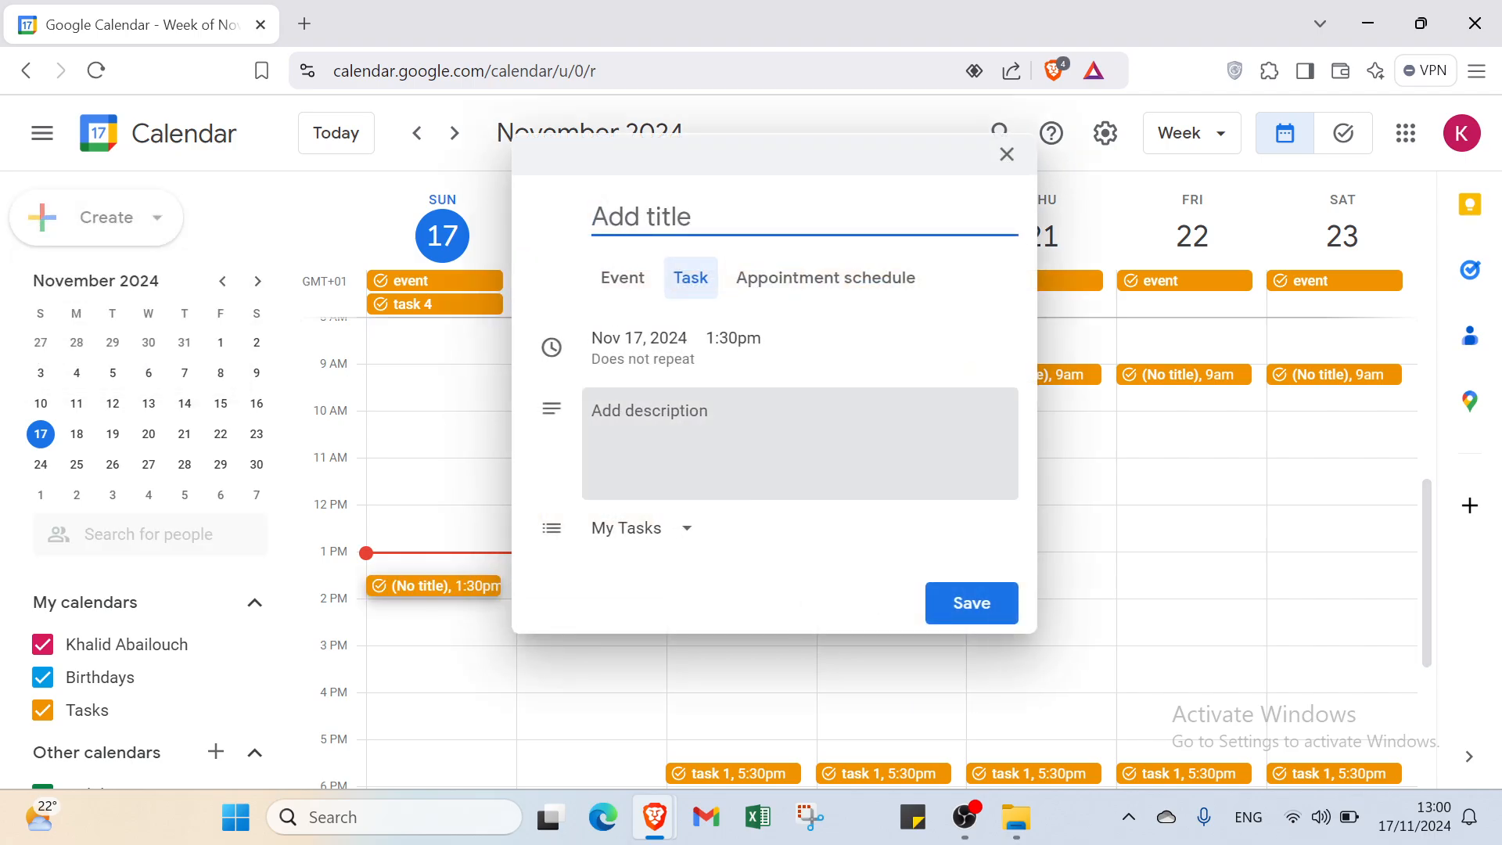
click(1139, 486)
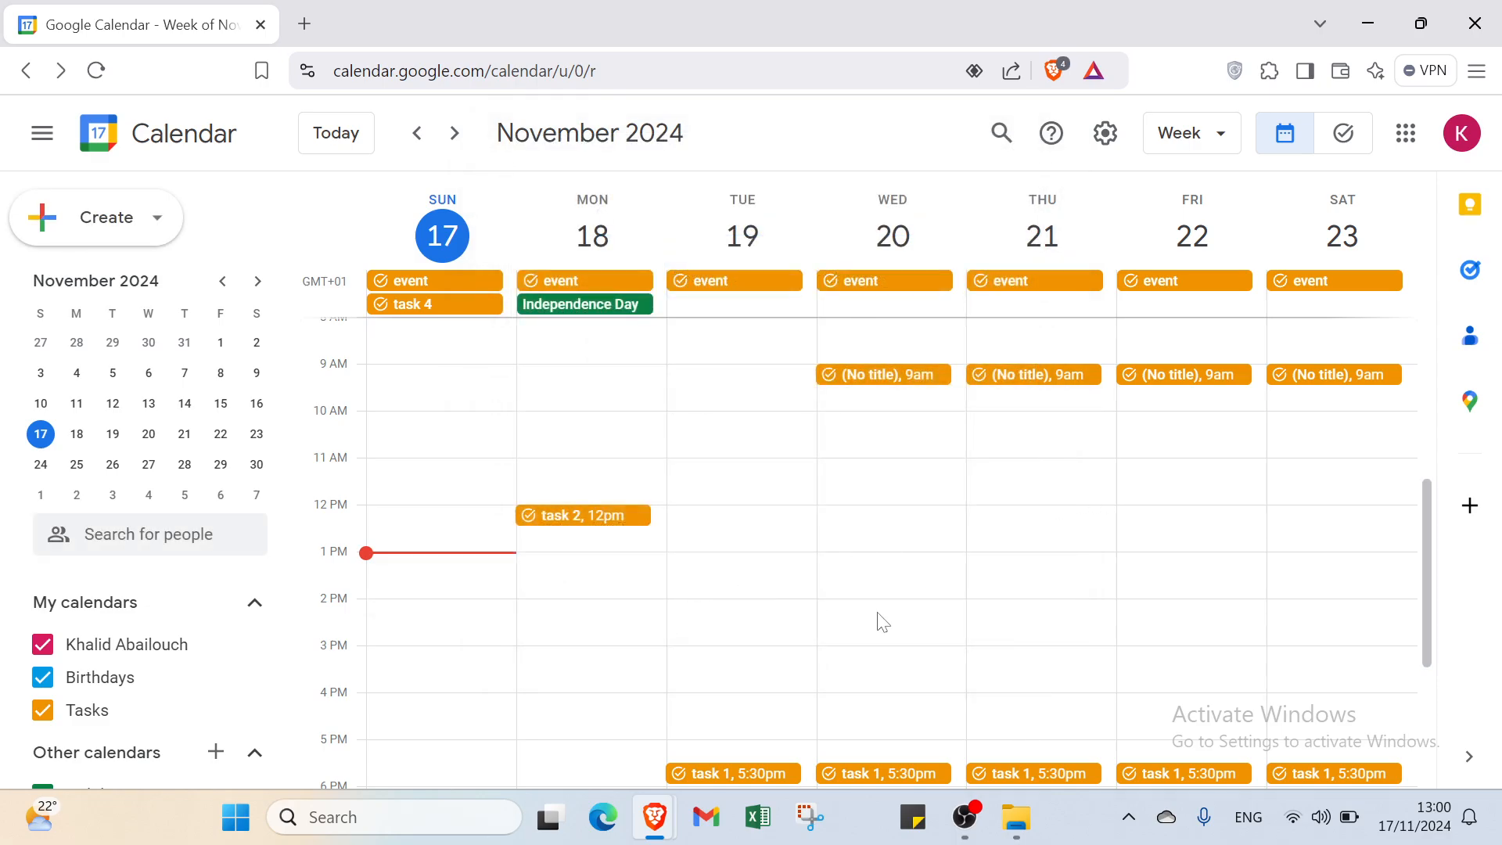
Start a new entry on Wednesday, November 20 at 2:00 PM, switch it to a task, and discard it
scroll(878, 620, down, 2)
scroll(1159, 542, down, 2)
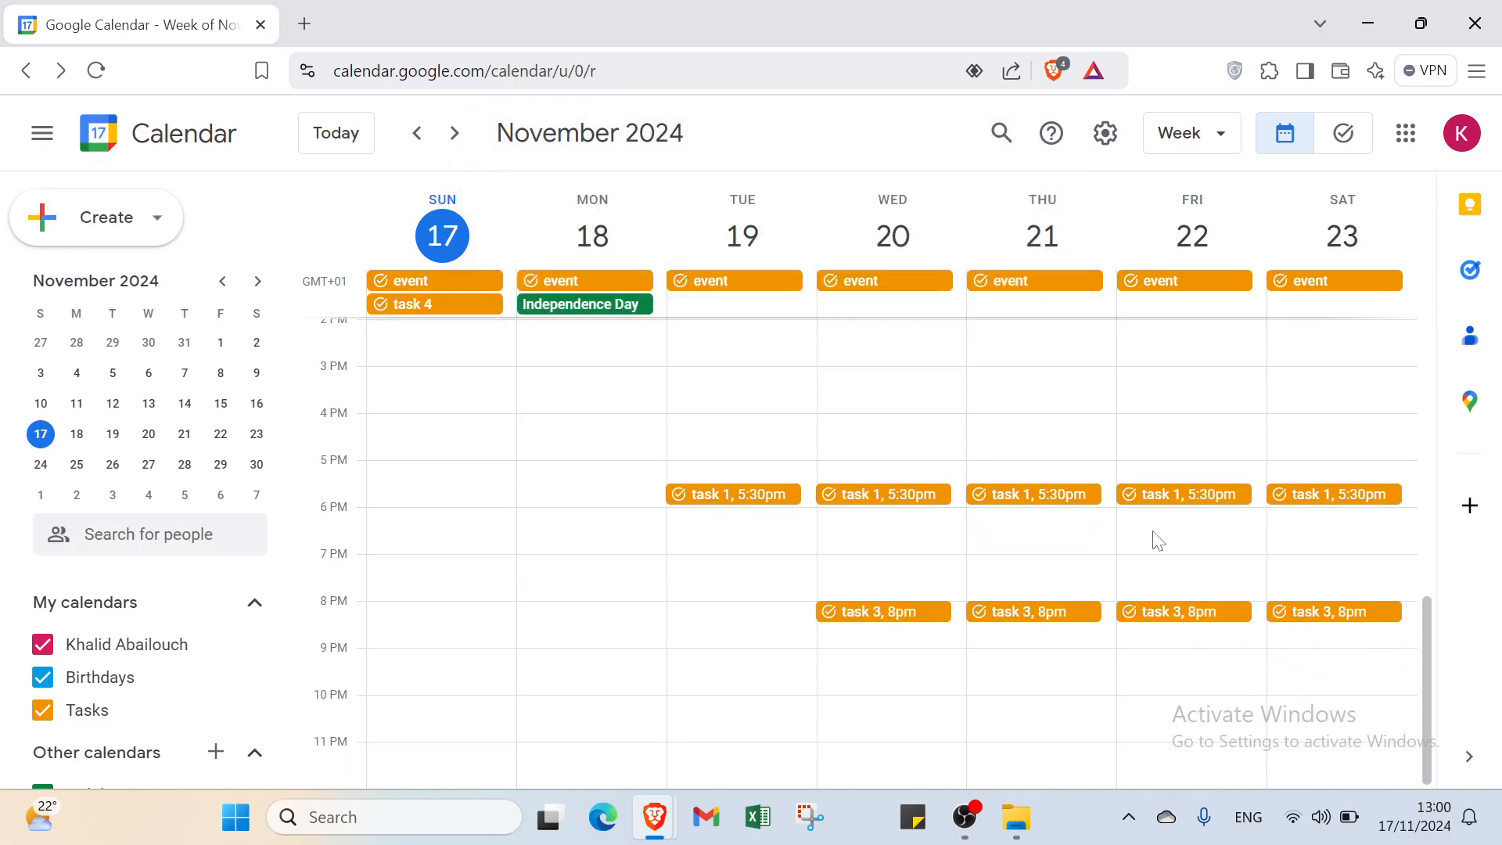
scroll(1150, 532, up, 10)
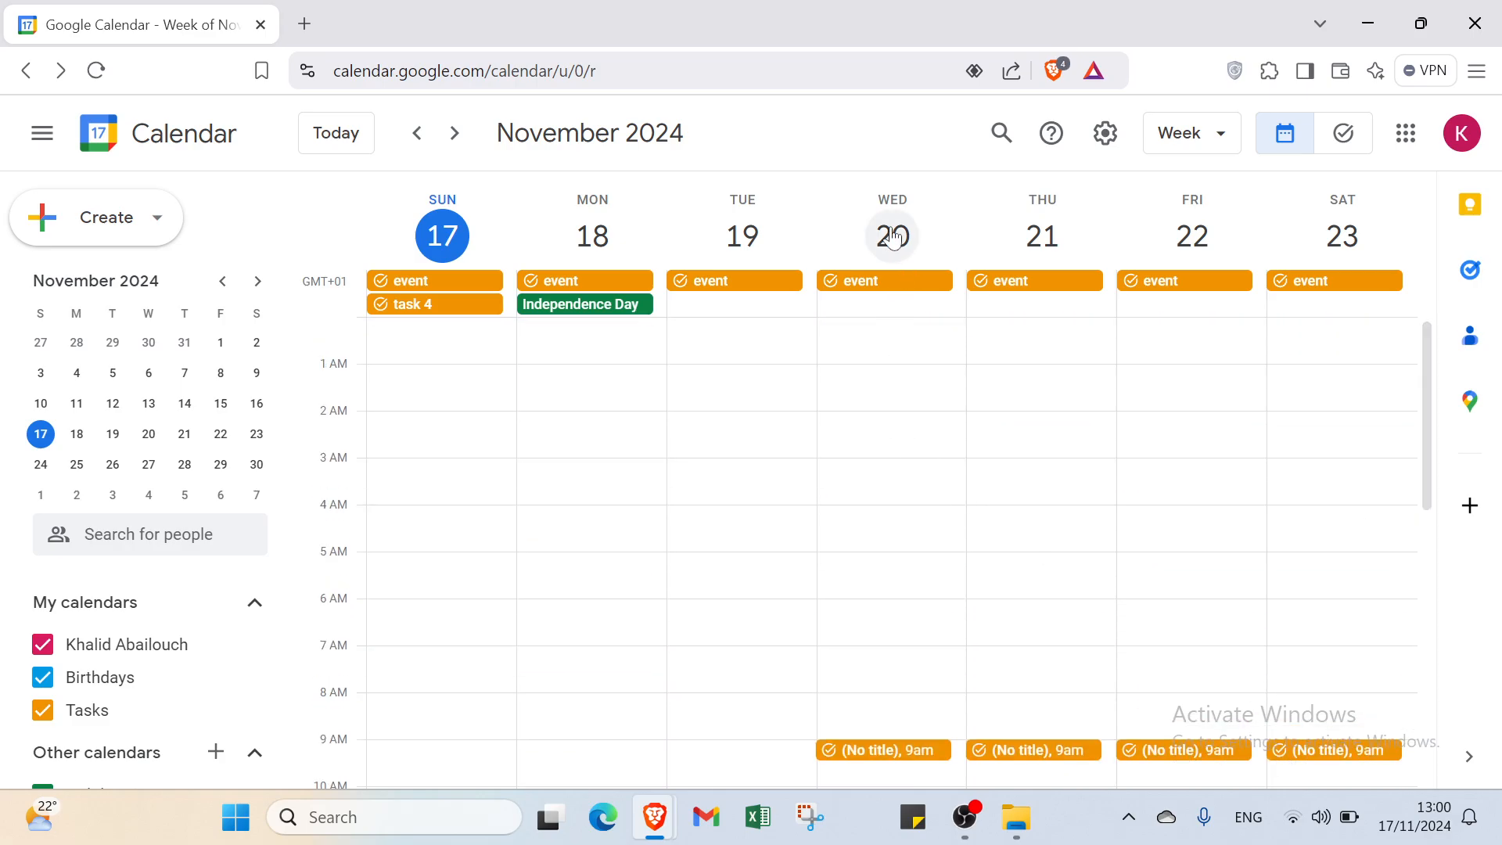
scroll(897, 348, down, 6)
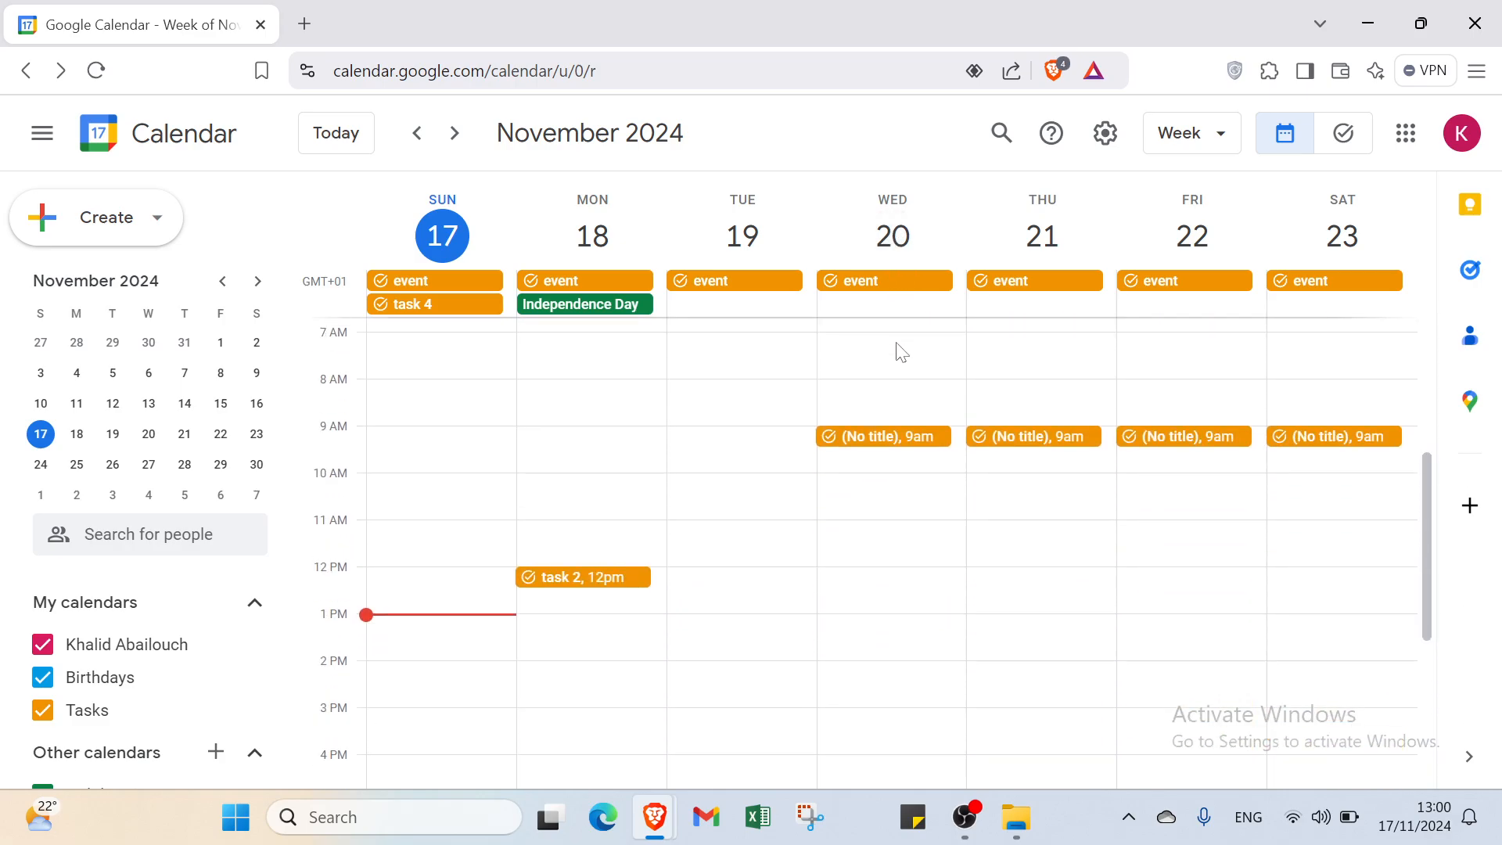
click(871, 456)
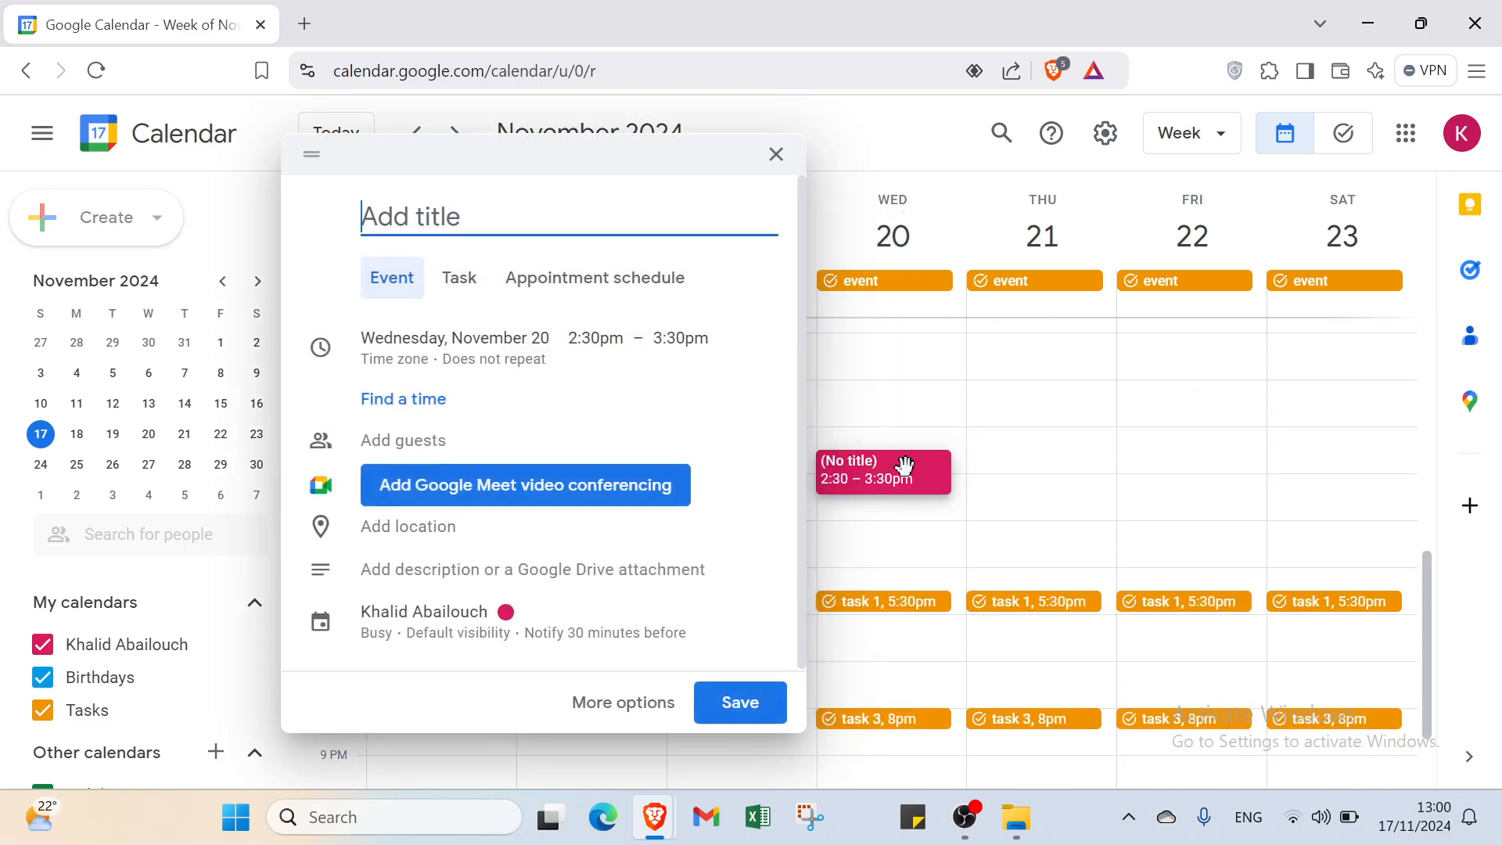
click(902, 438)
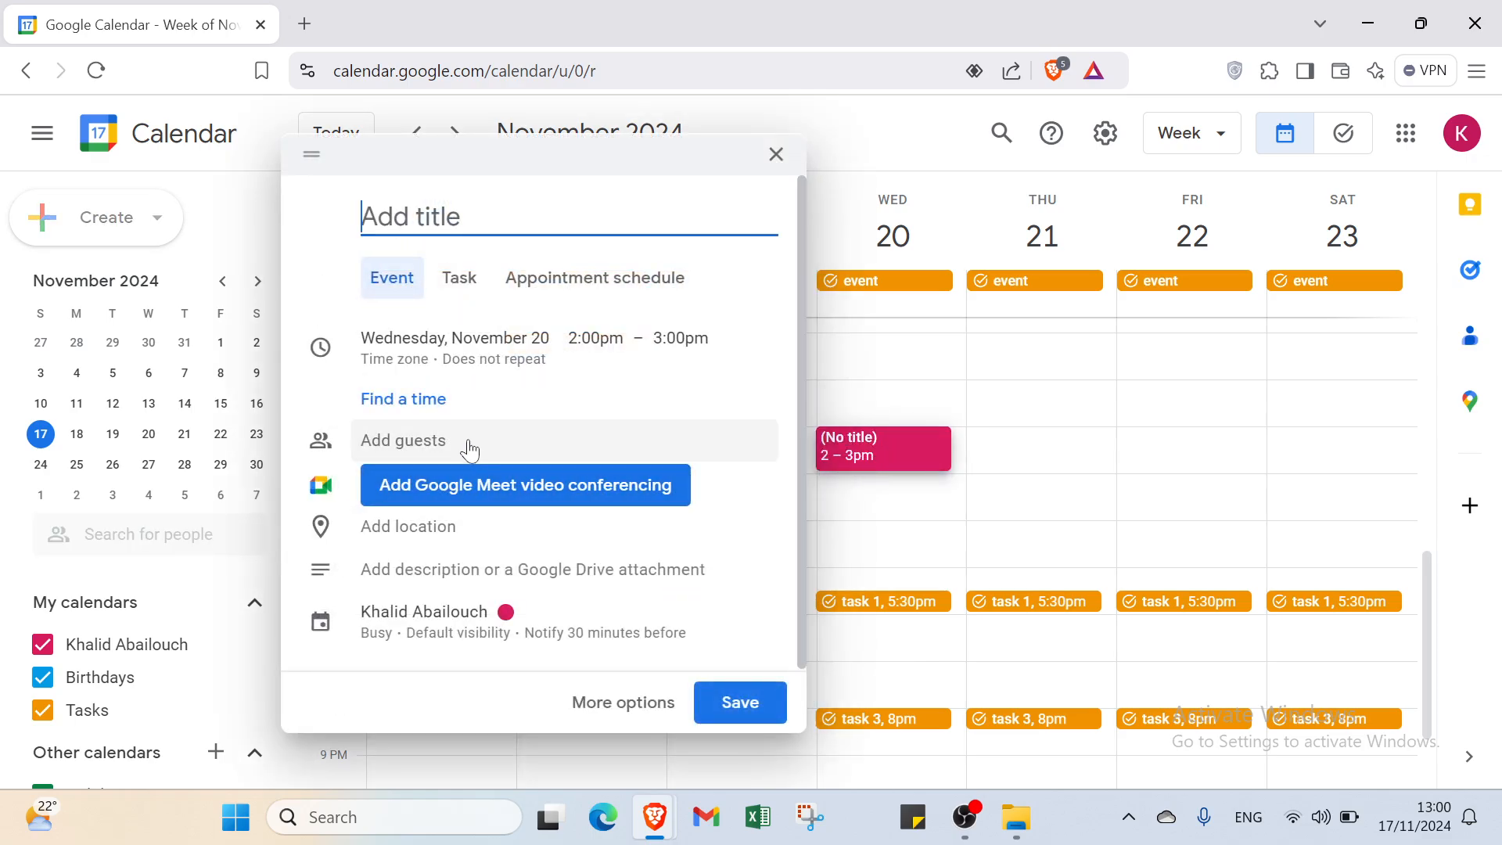
click(460, 279)
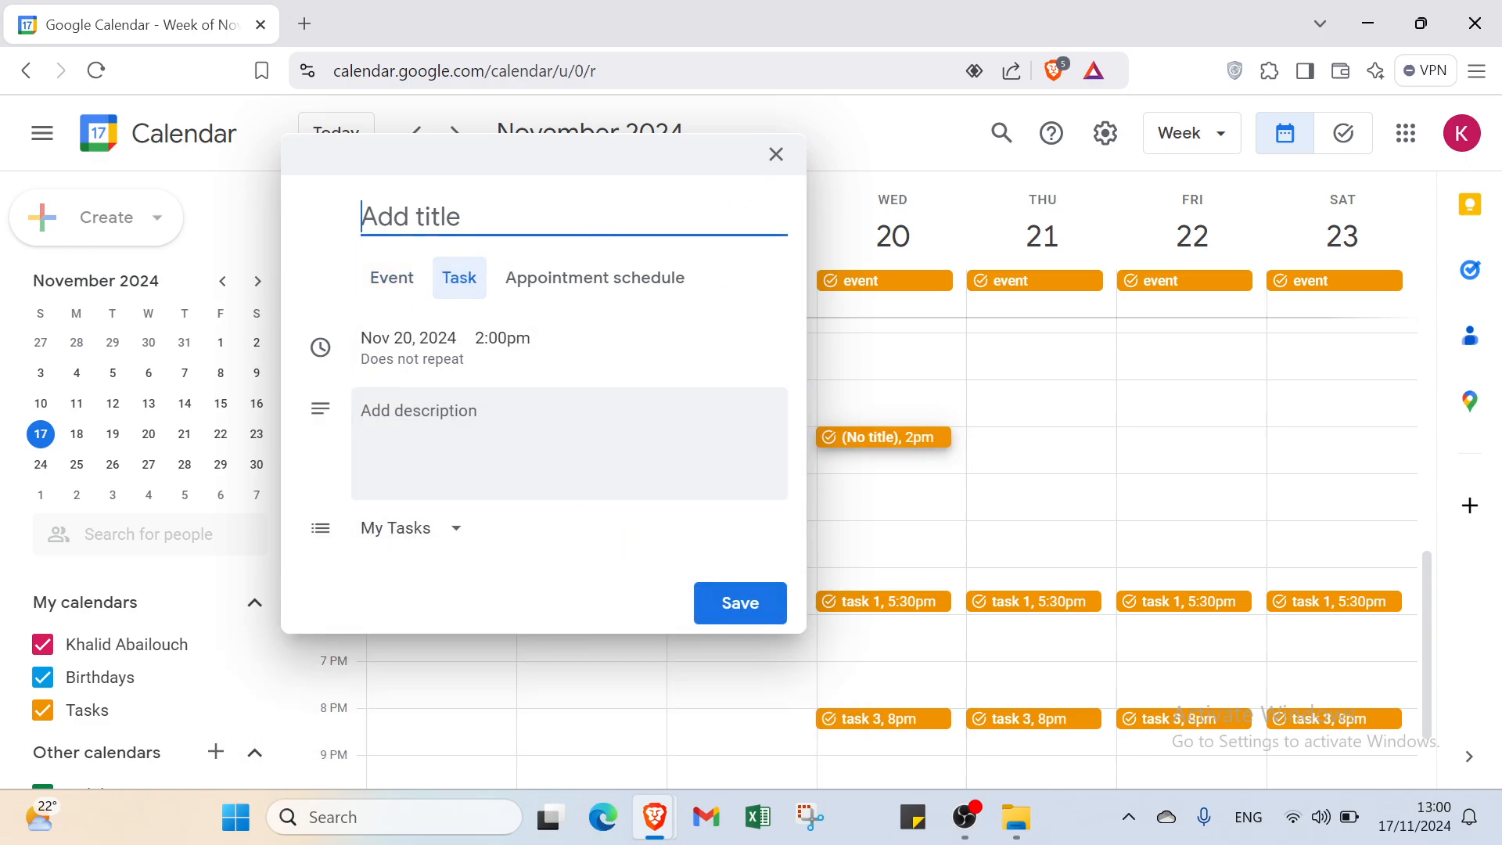
click(775, 156)
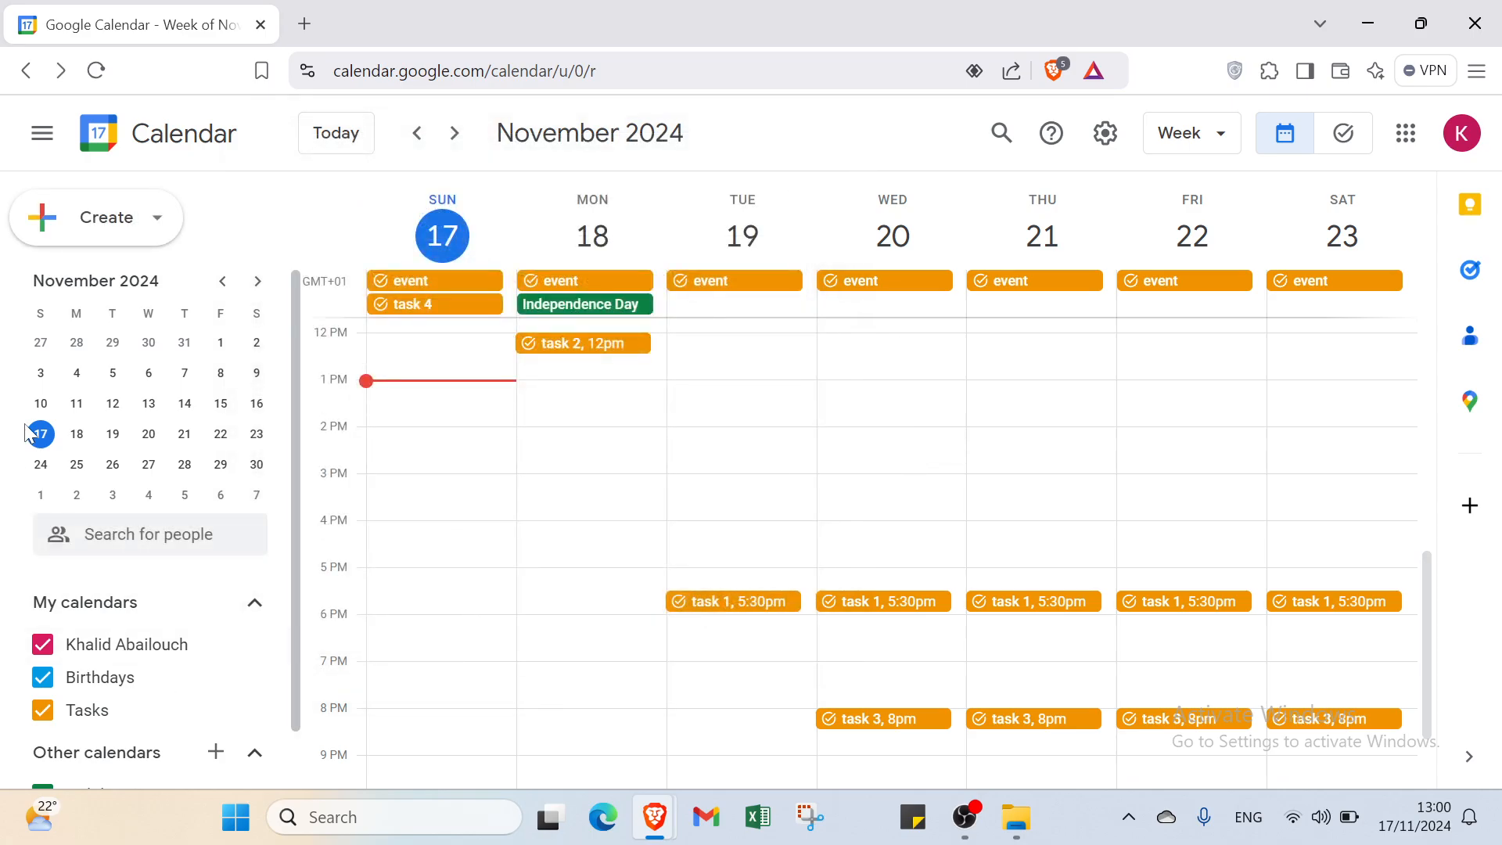
Change the color of the Tasks calendar to dark magenta
scroll(29, 436, down, 1)
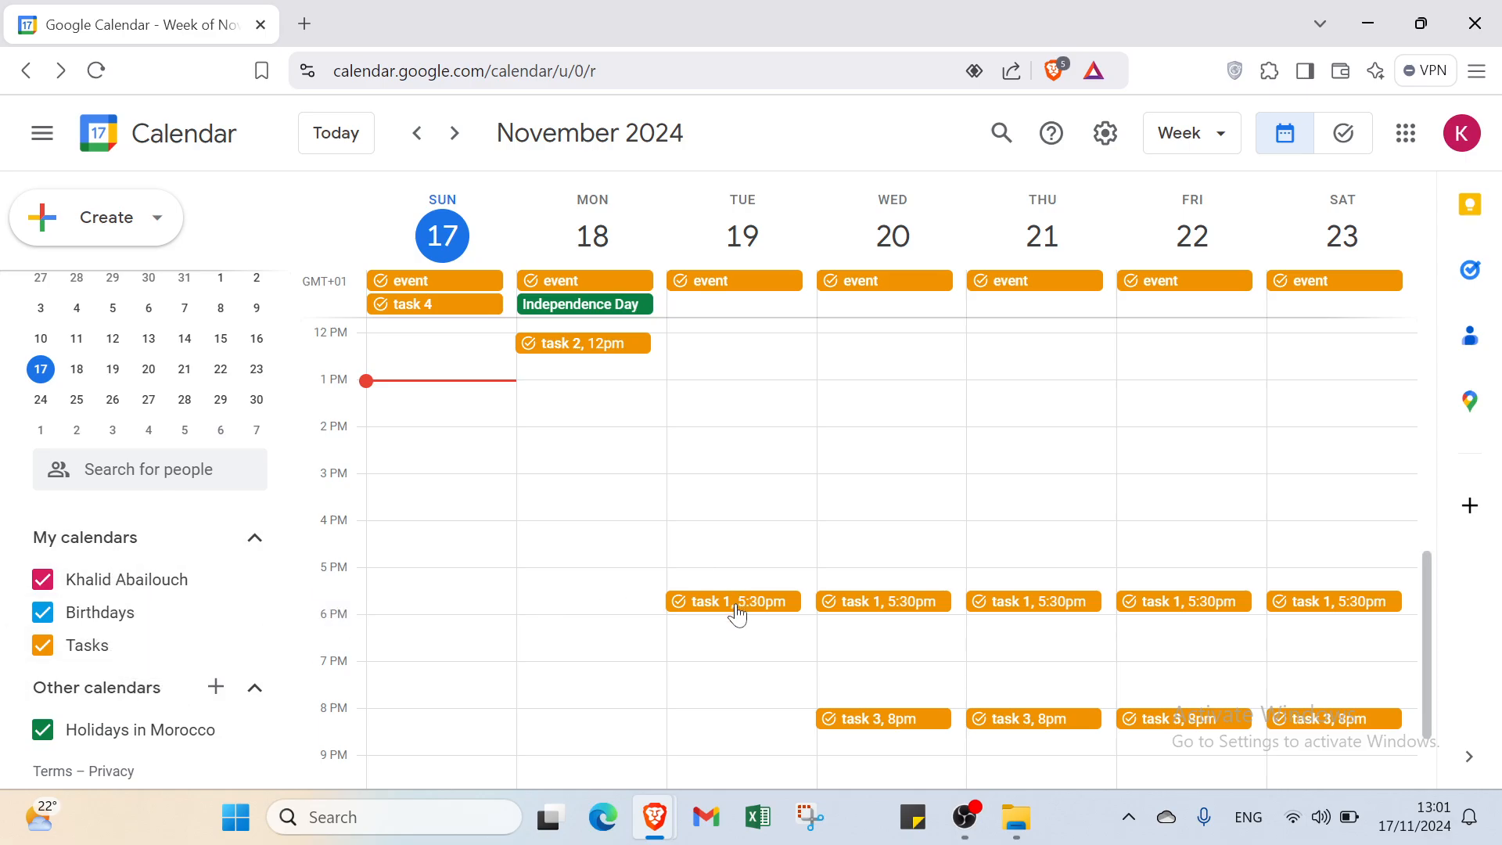
scroll(911, 634, down, 2)
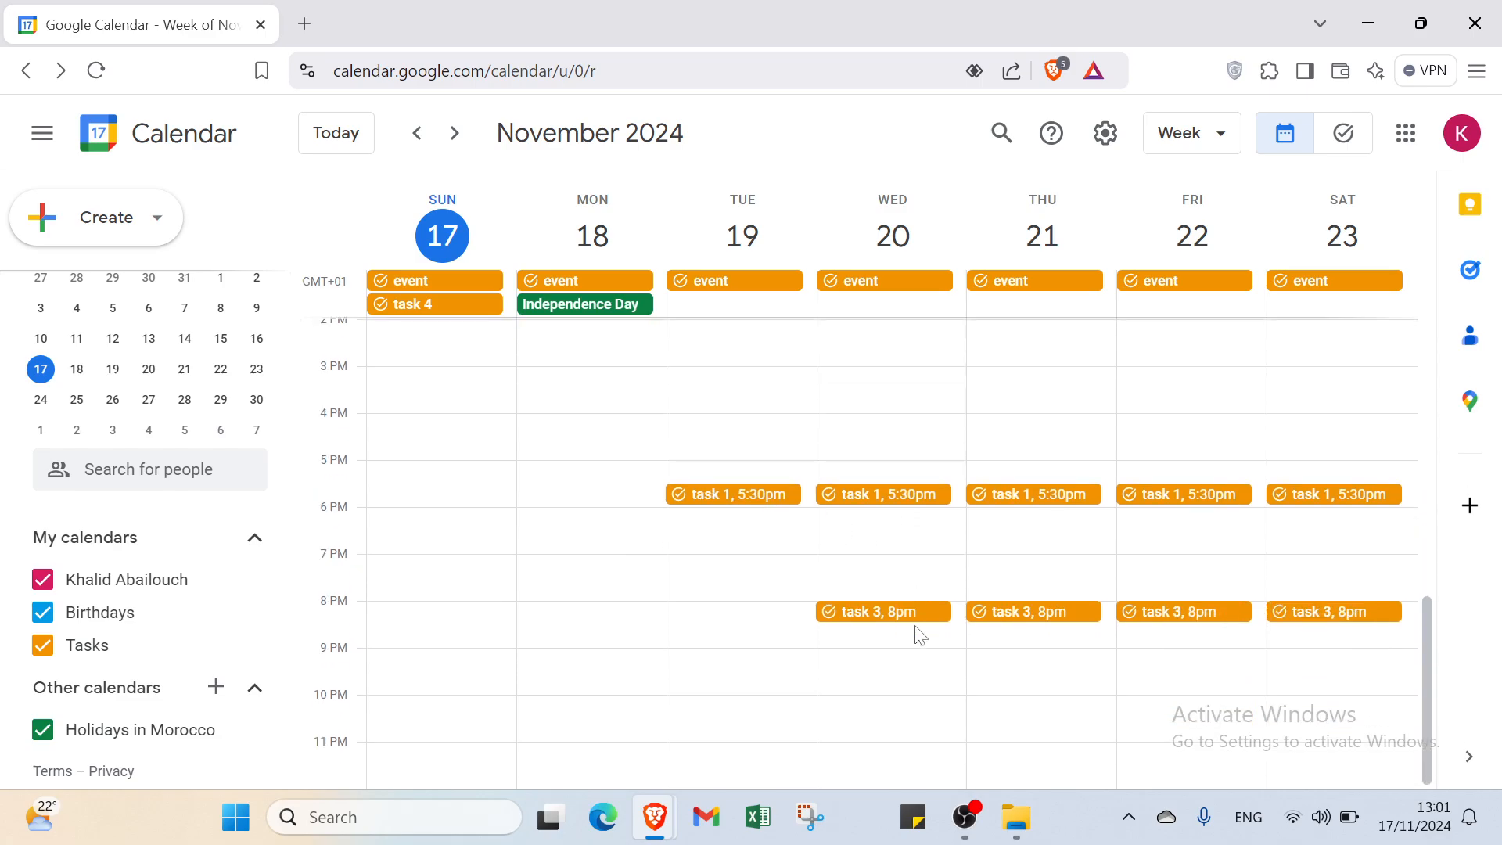
scroll(963, 614, up, 8)
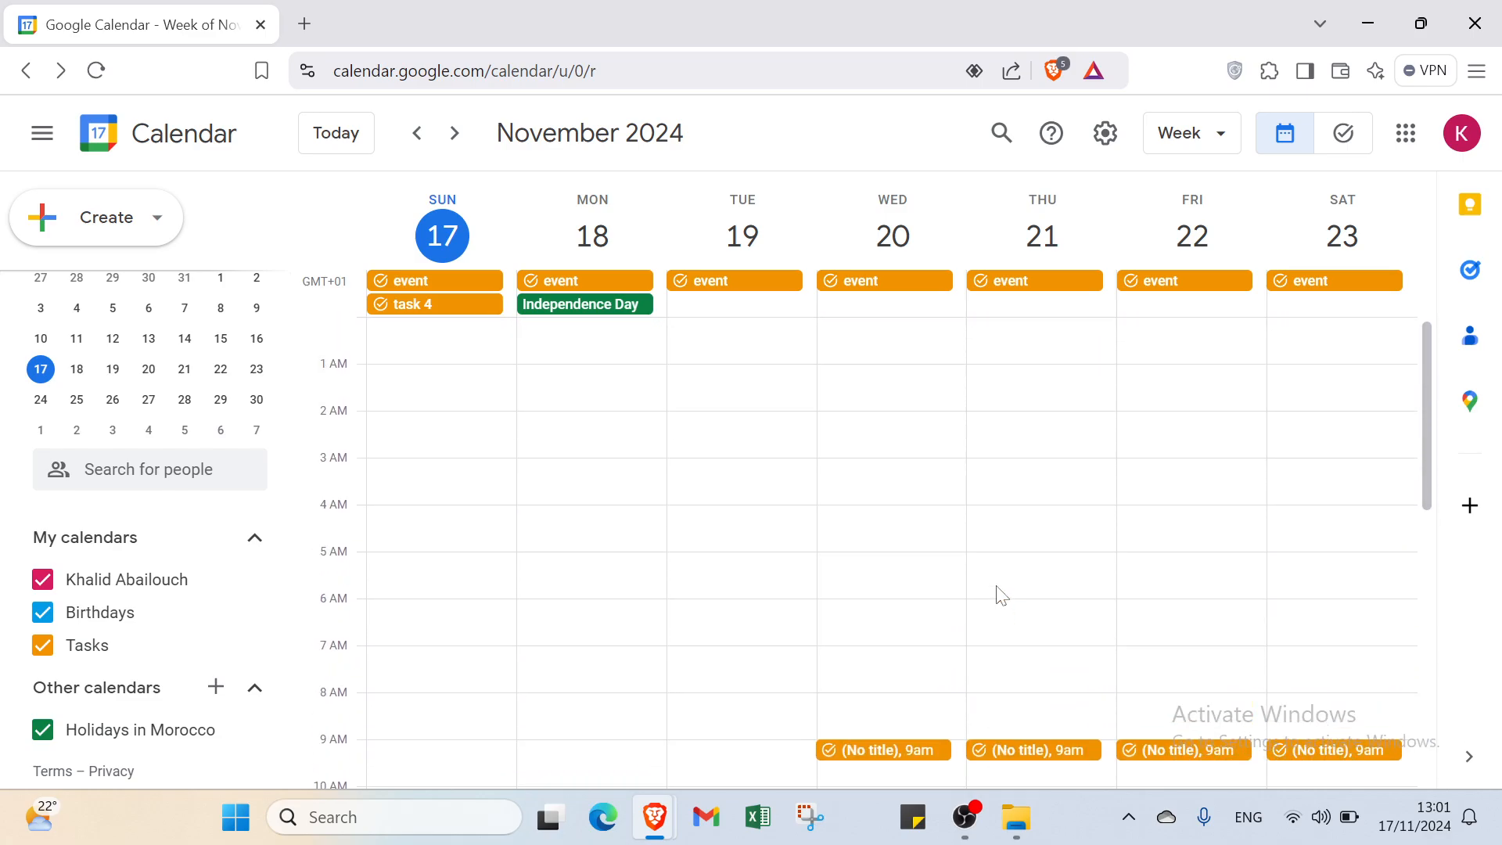
scroll(1099, 610, down, 8)
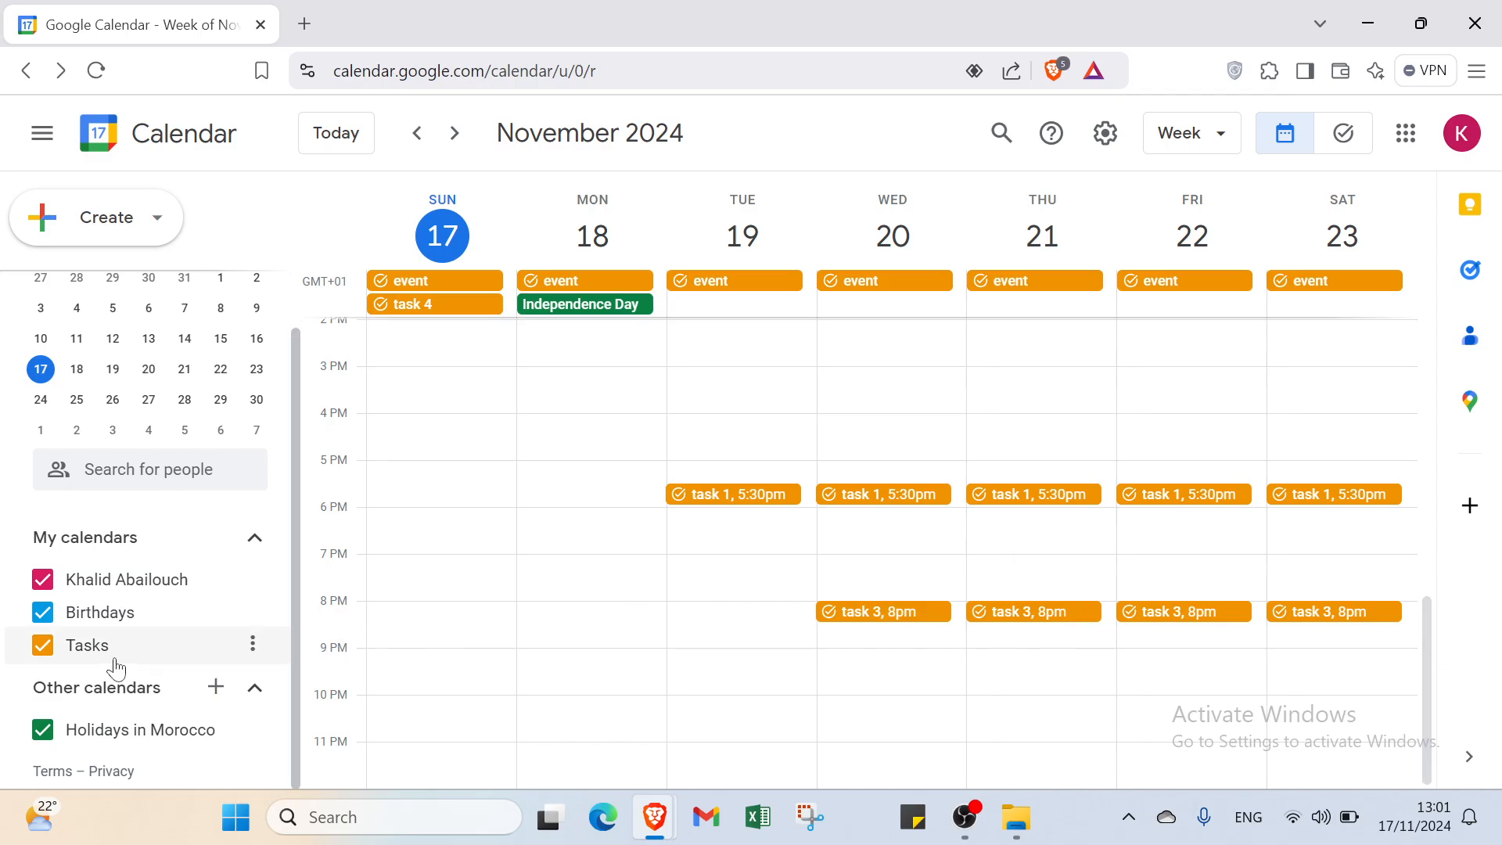
click(251, 651)
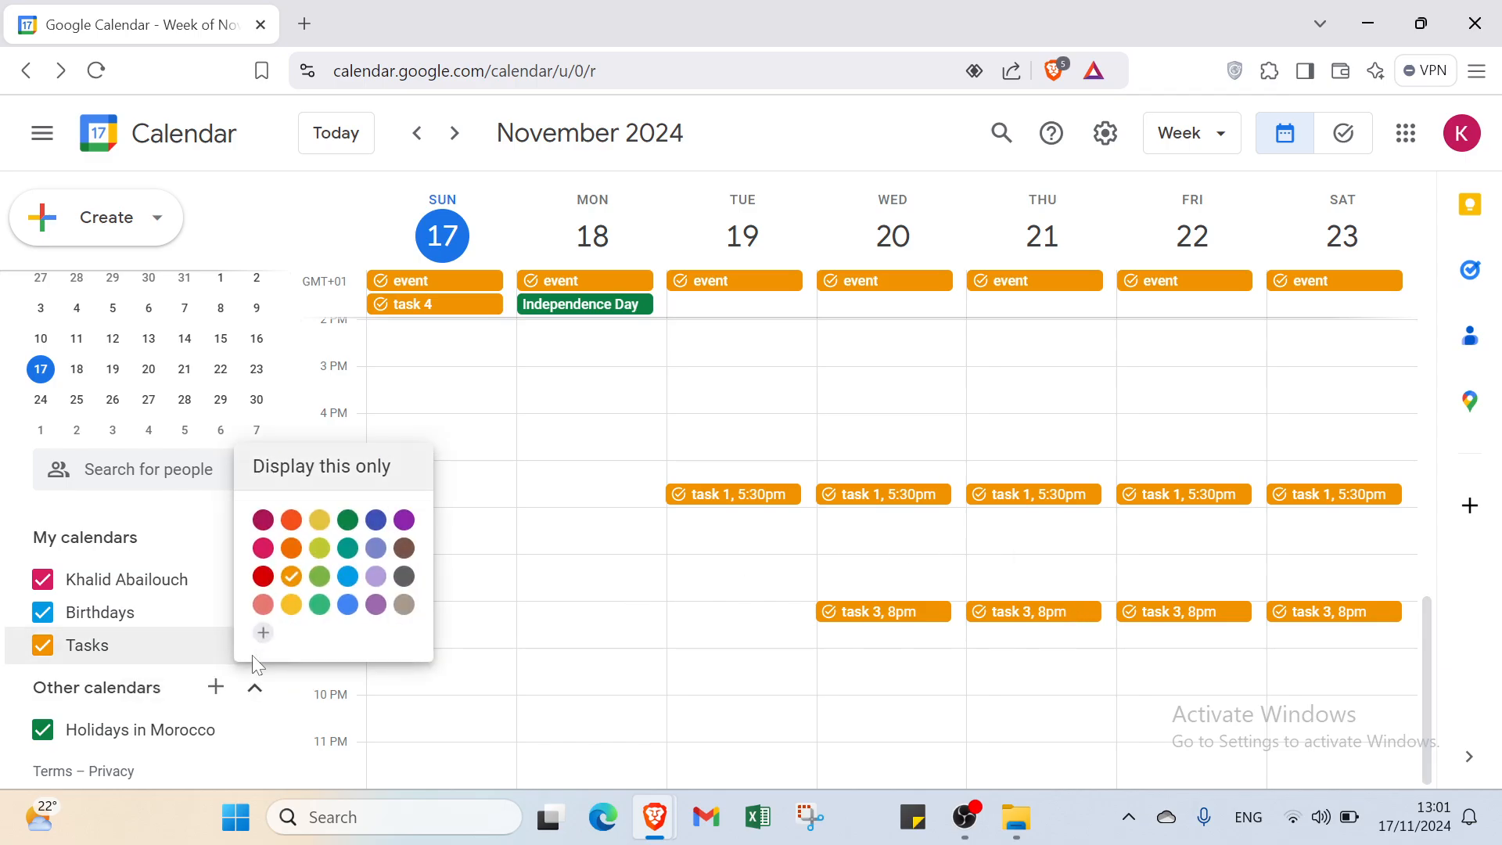
click(263, 548)
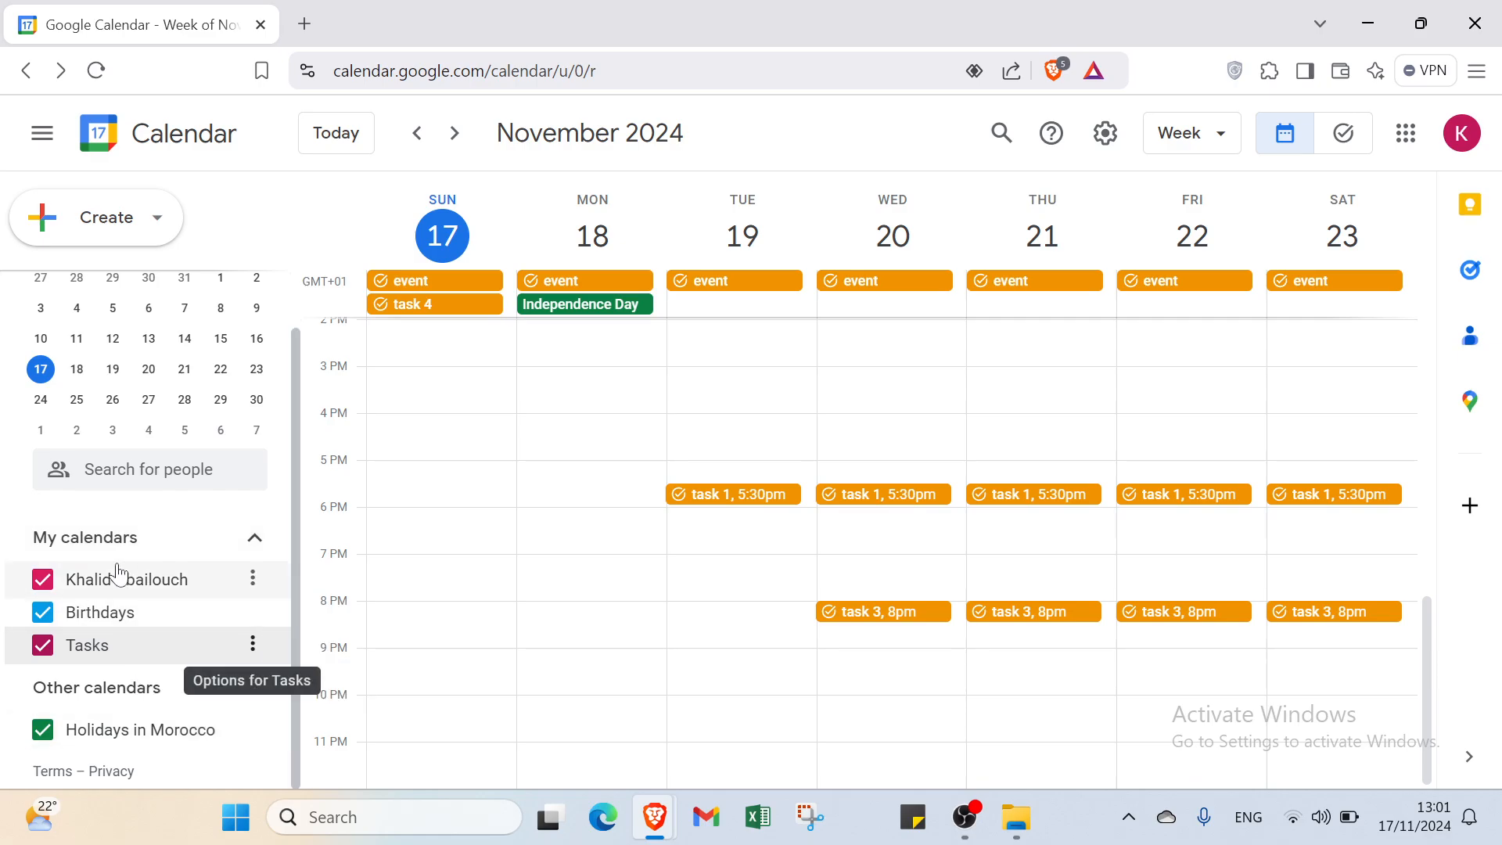
scroll(180, 670, up, 1)
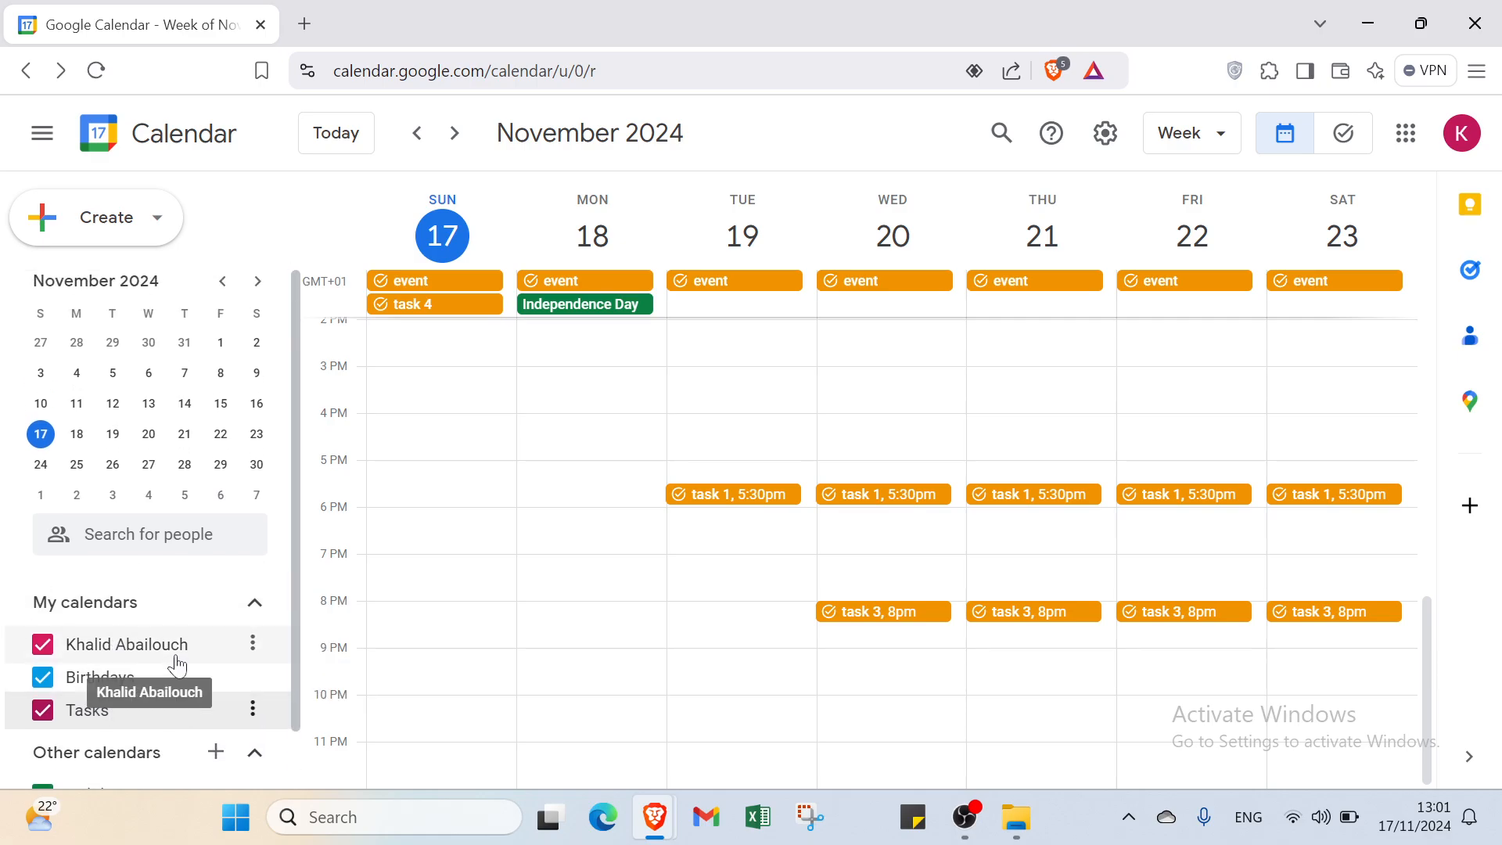
scroll(176, 662, down, 1)
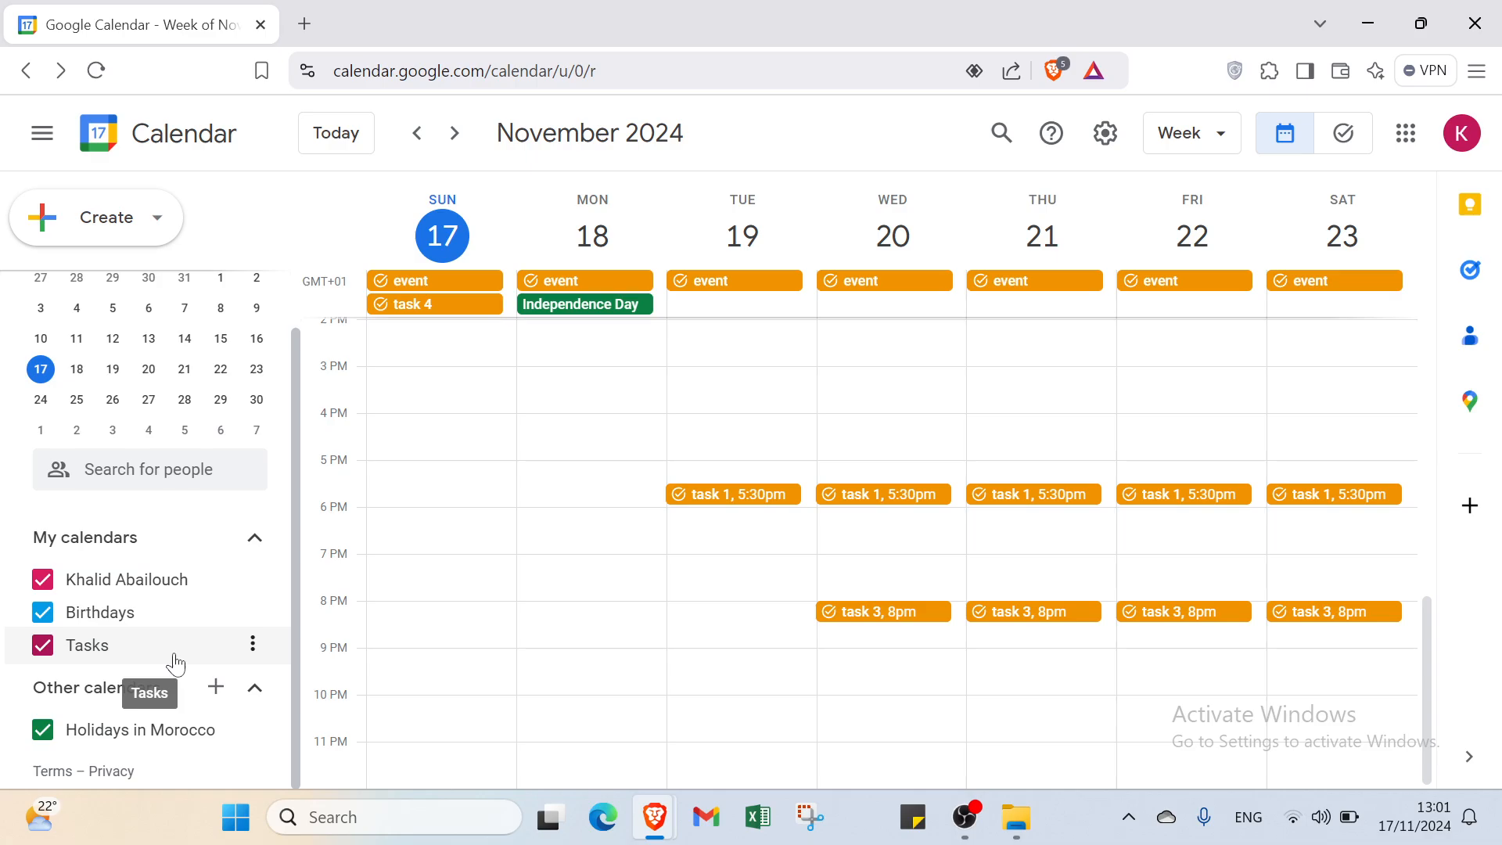
Open a new browser tab and close the Google Calendar tab
click(310, 31)
click(260, 25)
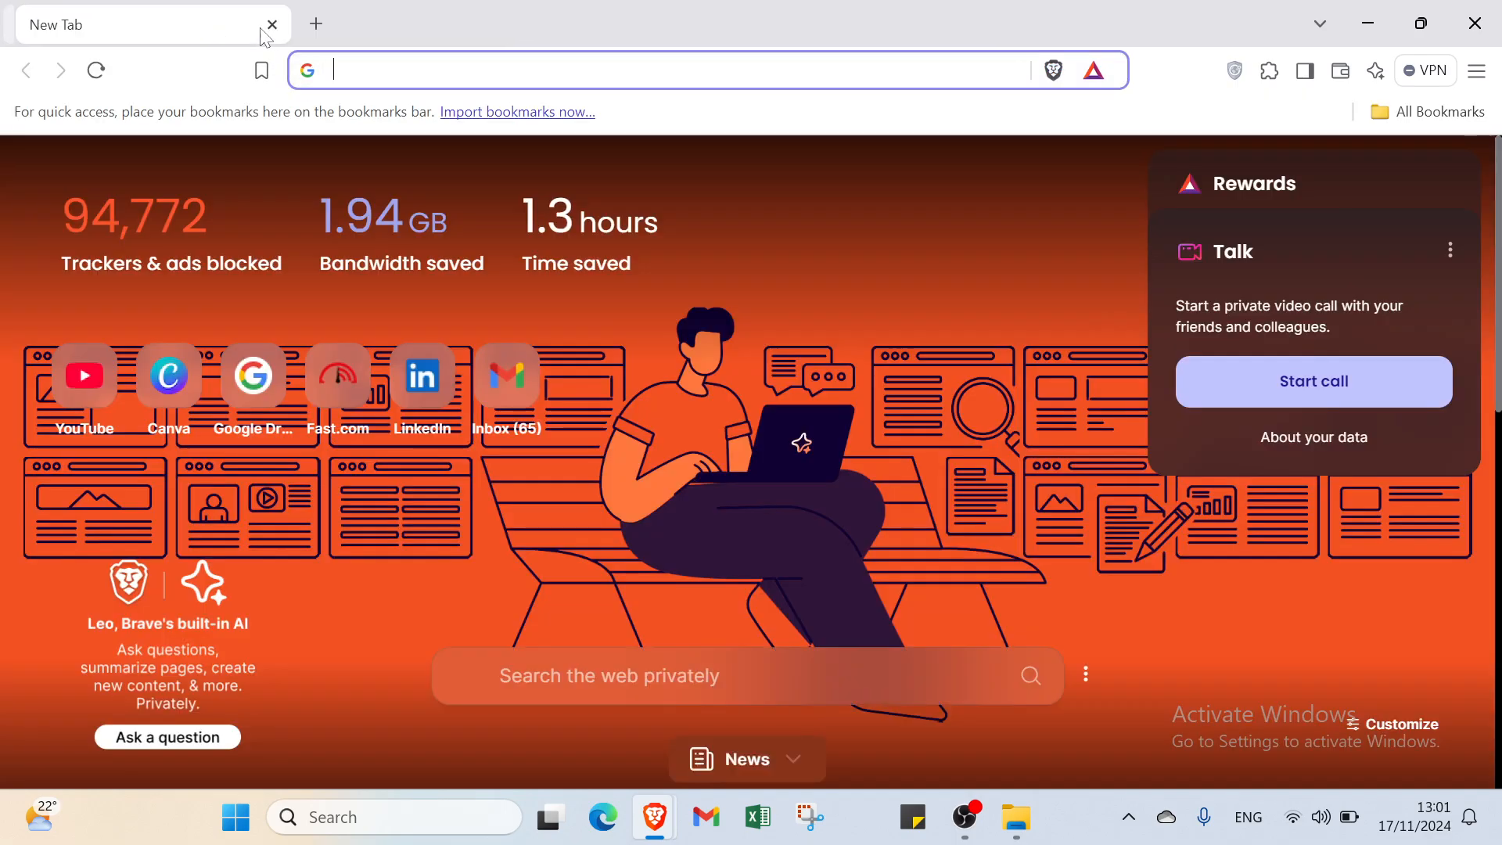